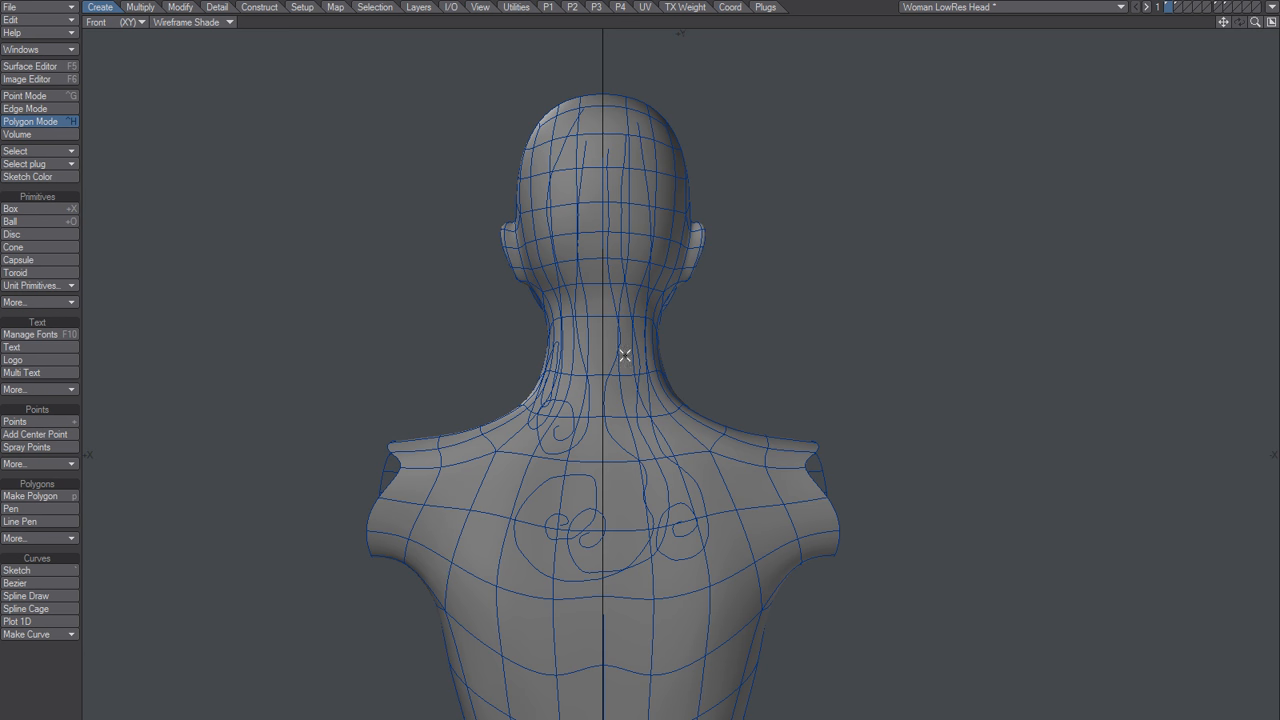
Step: Cut the hair guide curves out of the body's layer and paste them into layer 3
click(506, 465)
key(bracketright)
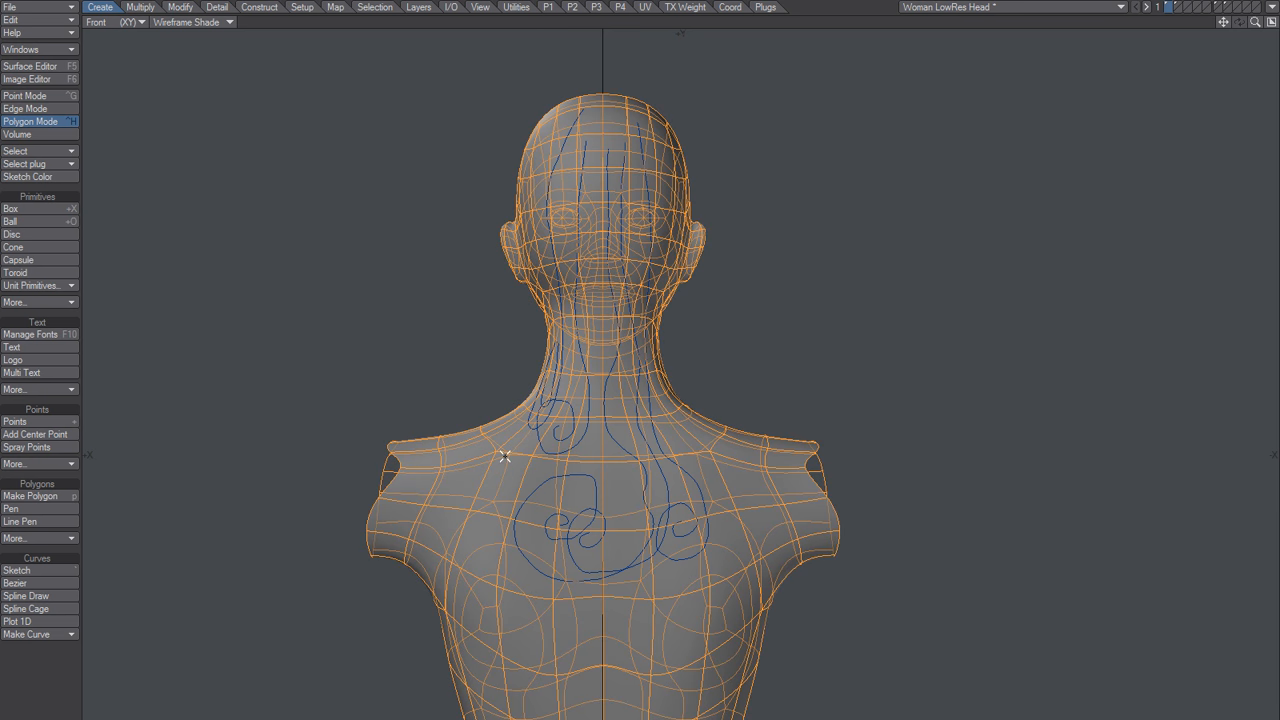
key(shift+apostrophe)
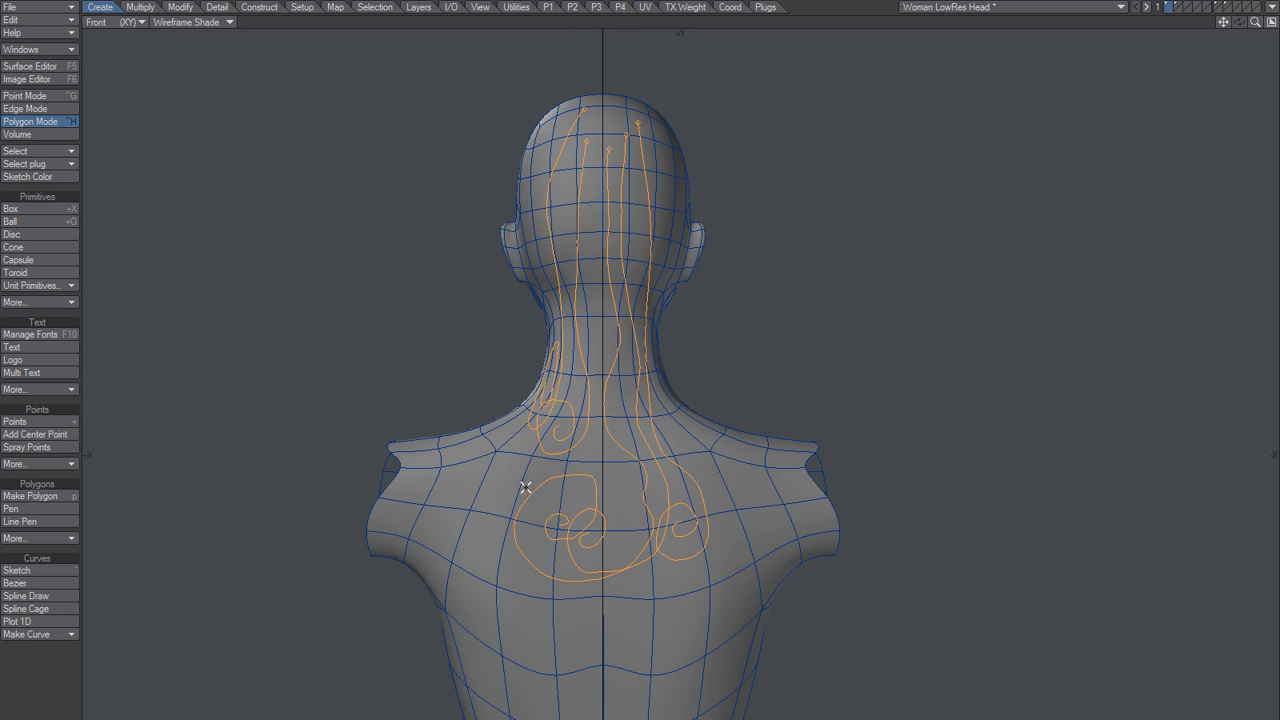
key(ctrl+x)
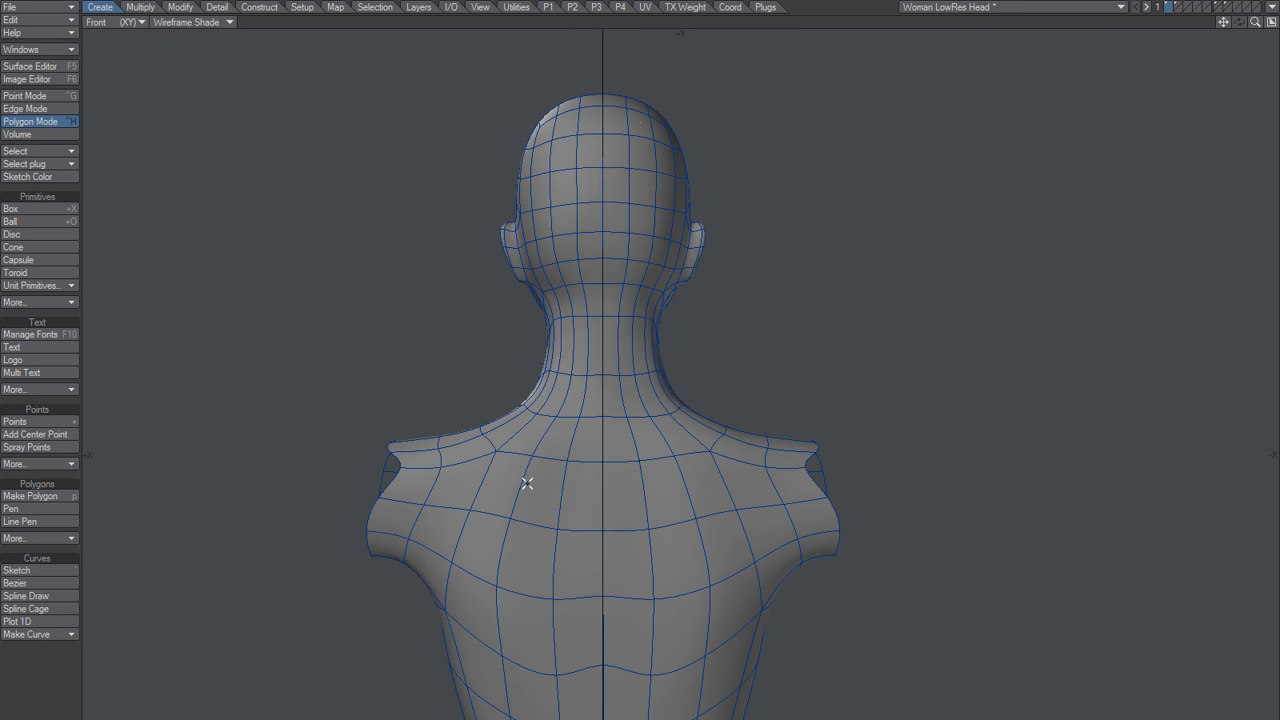
key(3)
key(ctrl+v)
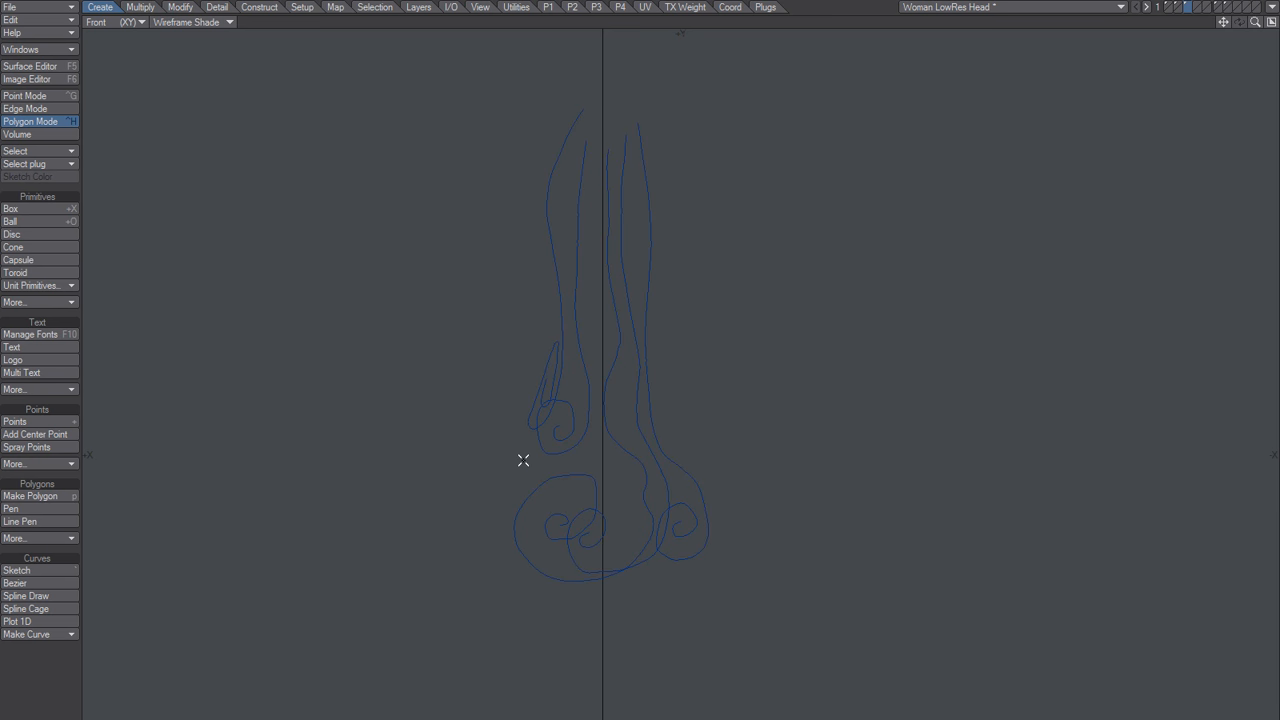
Step: Make the curves in layer 3 the foreground and place the body in layer 1 in the background
key(shift+1)
key(shift+2)
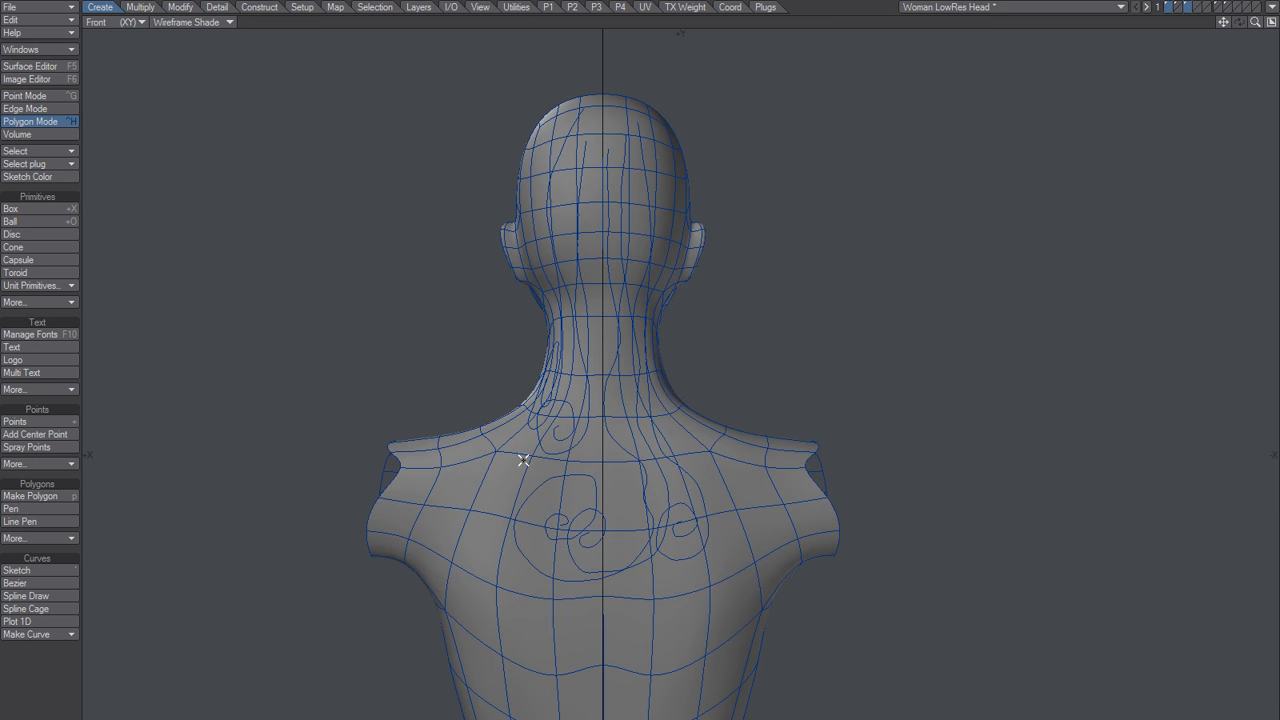
key(3)
key(alt+1)
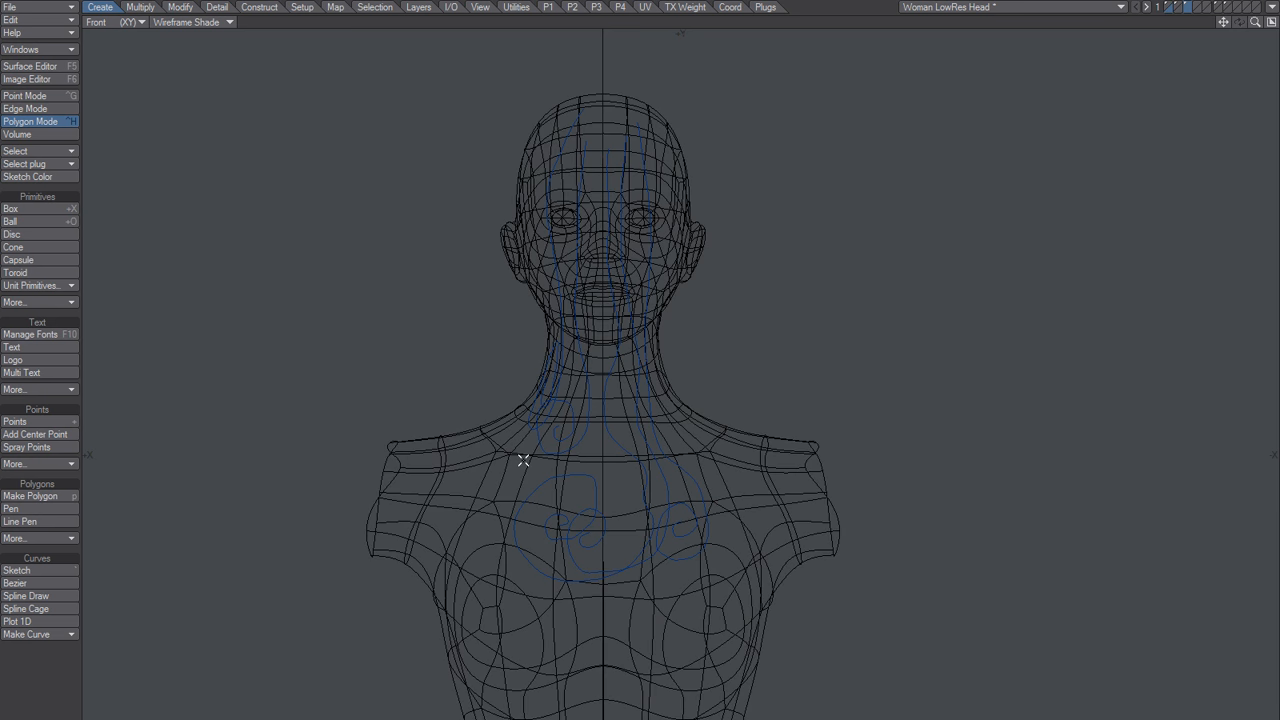
key(apostrophe)
key(apostrophe)
Step: Set the viewport to Perspective with Flat Shade and inspect the curves against the back of the body
click(205, 22)
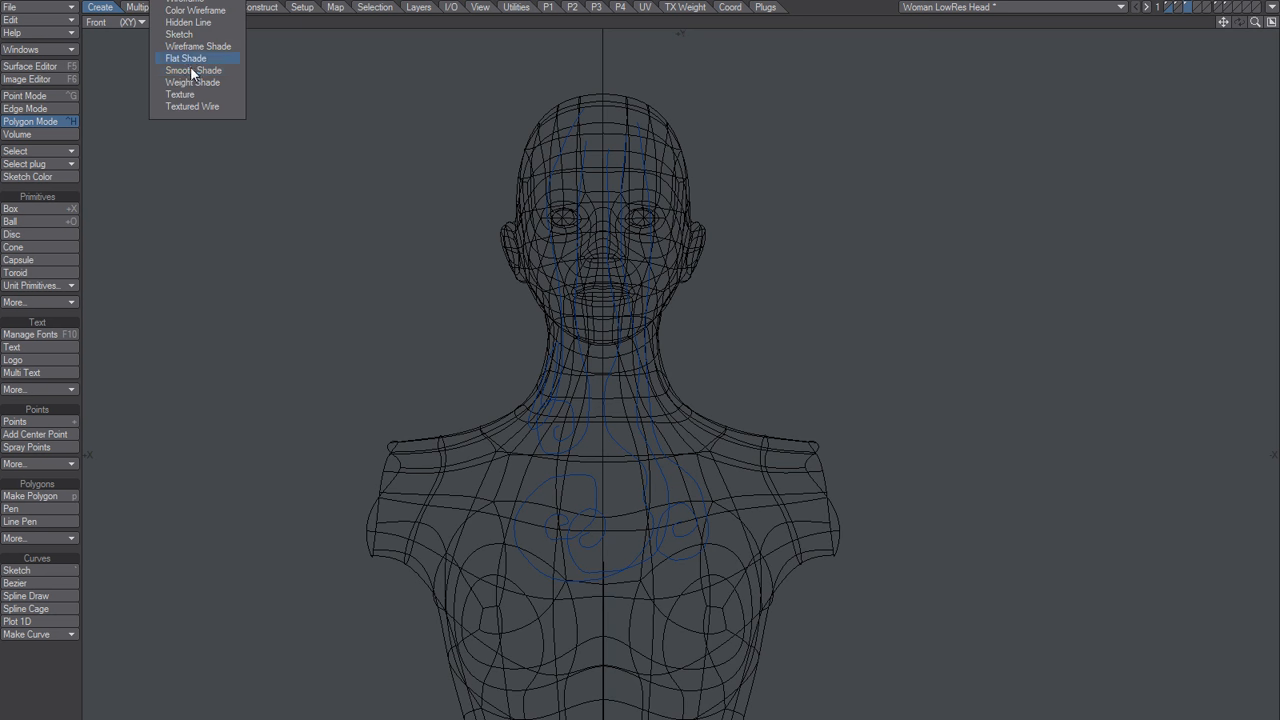
click(198, 58)
click(117, 22)
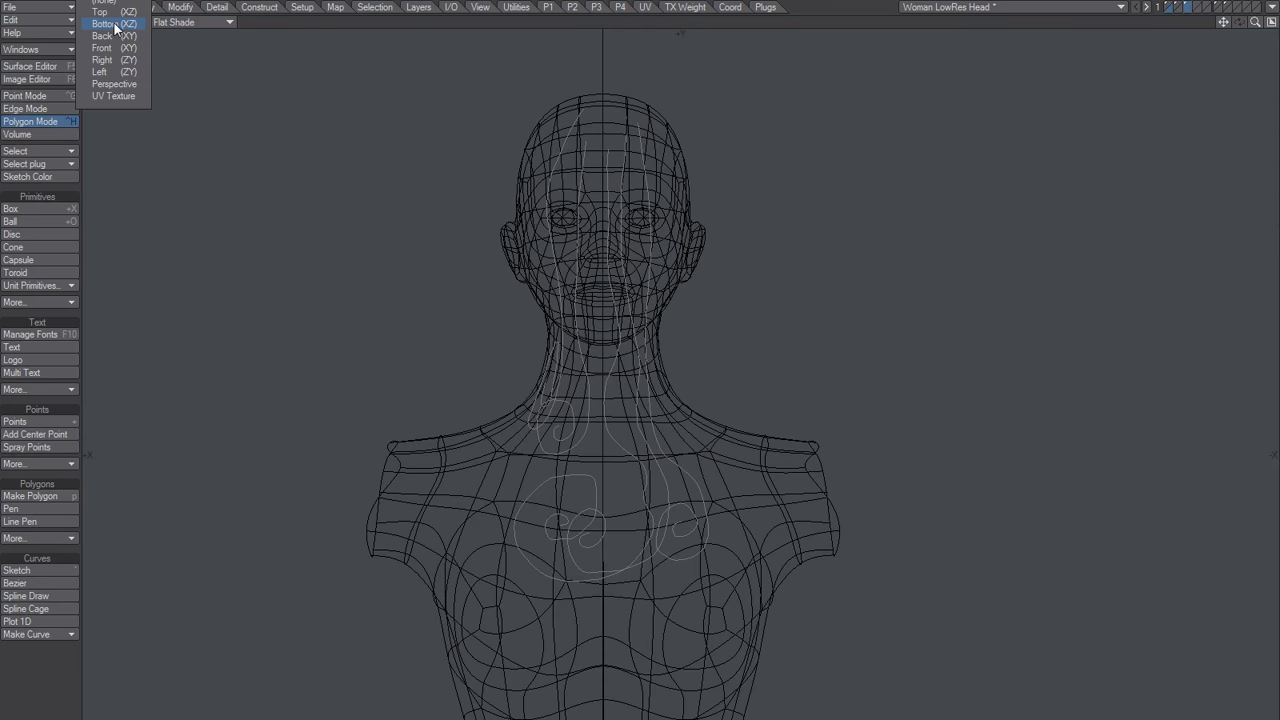
click(114, 84)
alt+drag(650, 406, 557, 214)
click(172, 23)
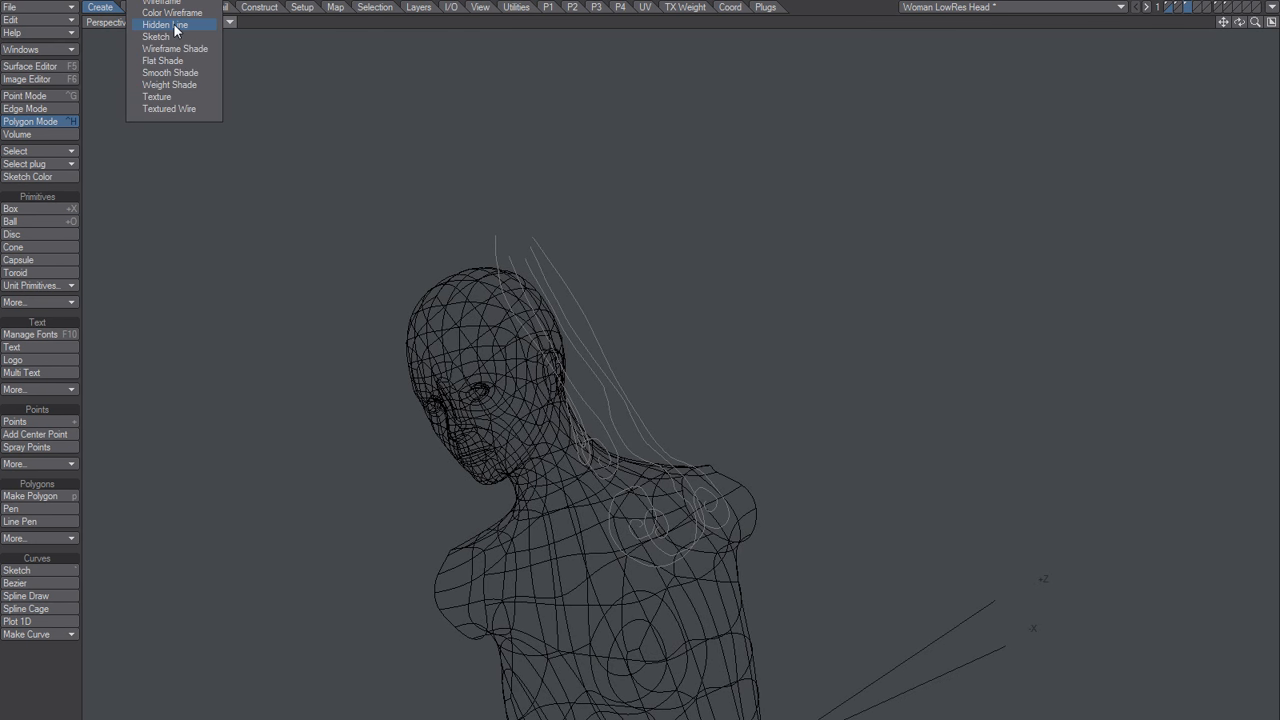
click(163, 60)
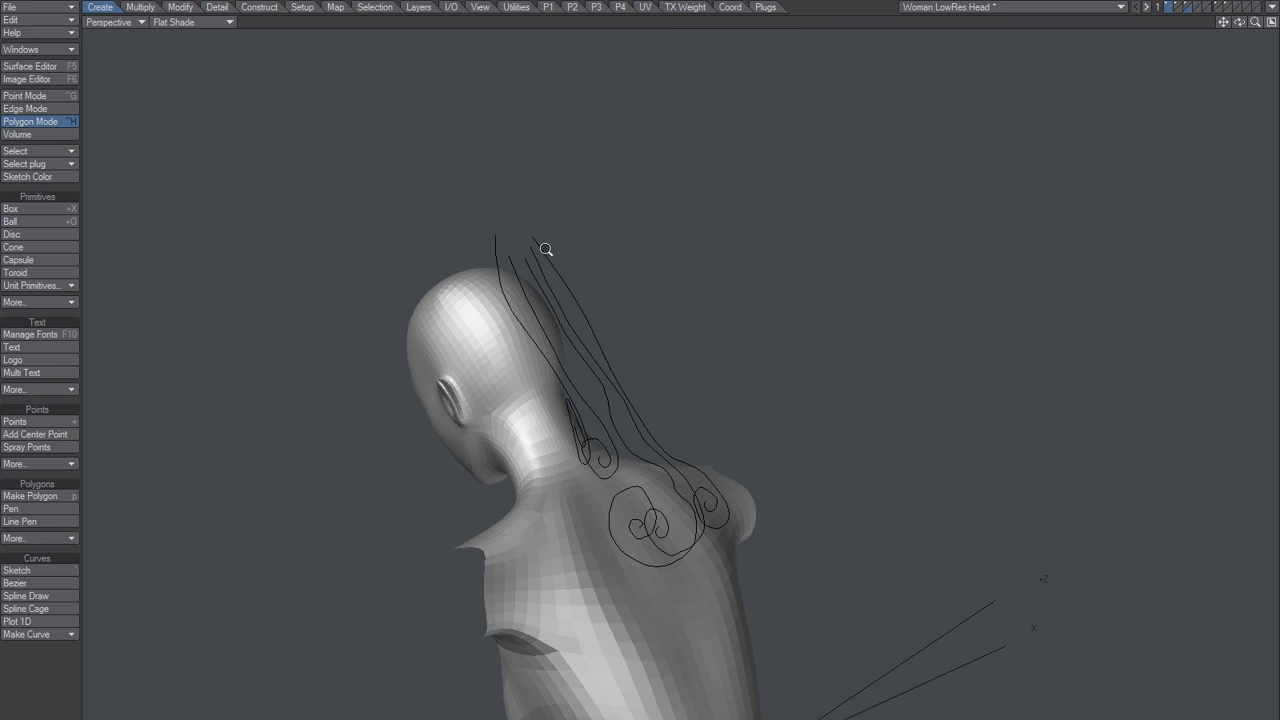
mouse_move(546, 249)
alt+mouse_down()
mouse_move(567, 367)
mouse_move(651, 317)
mouse_move(663, 457)
mouse_move(702, 391)
mouse_move(674, 354)
alt+mouse_up()
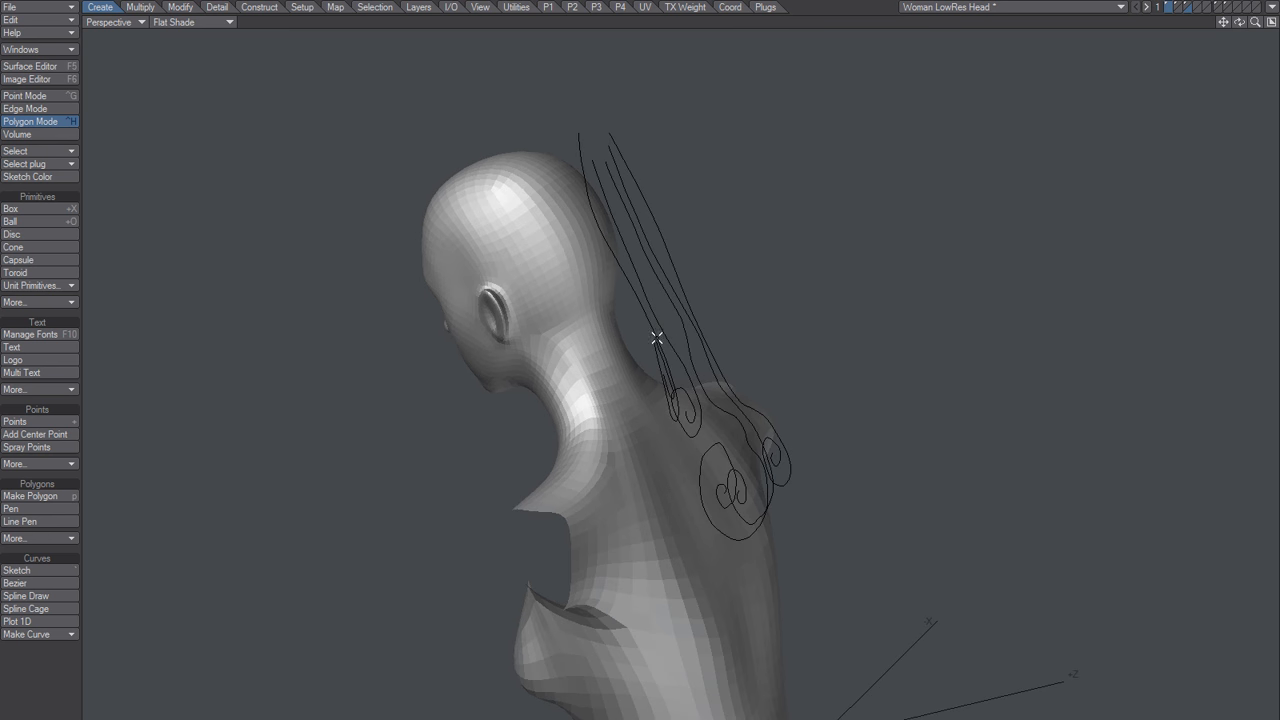
alt+drag(599, 427, 657, 291)
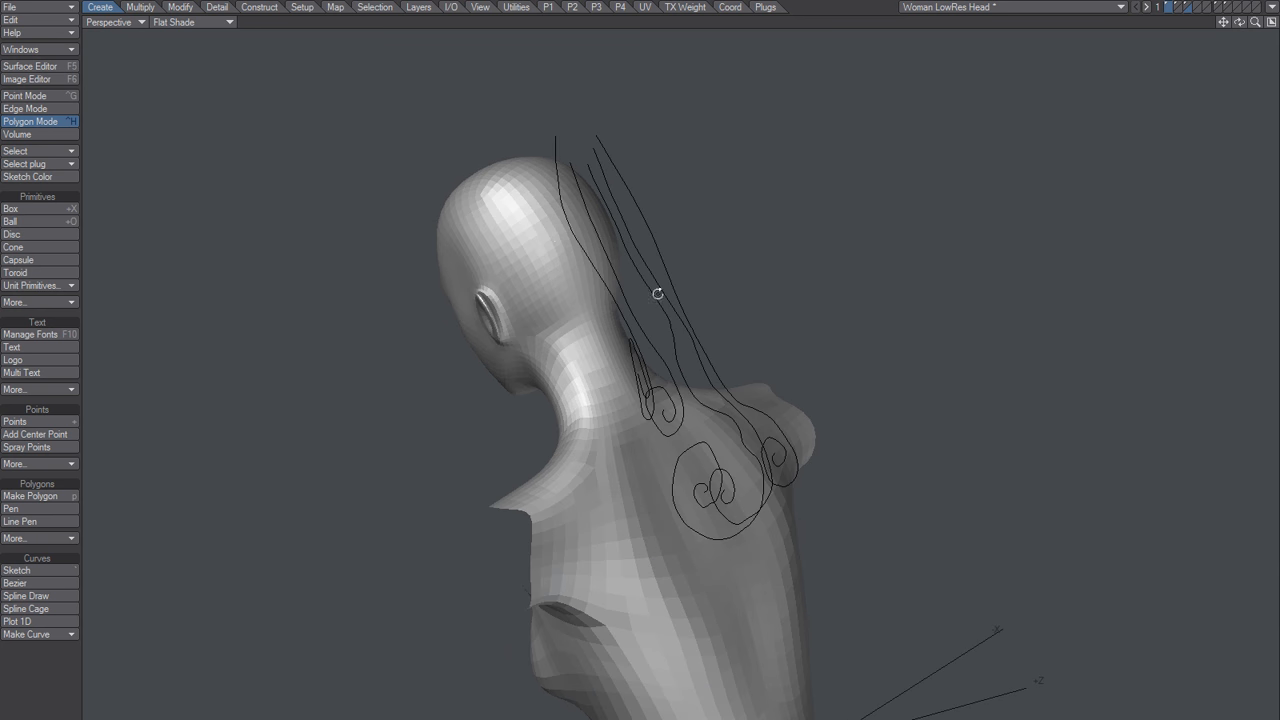
alt+drag(663, 443, 700, 478)
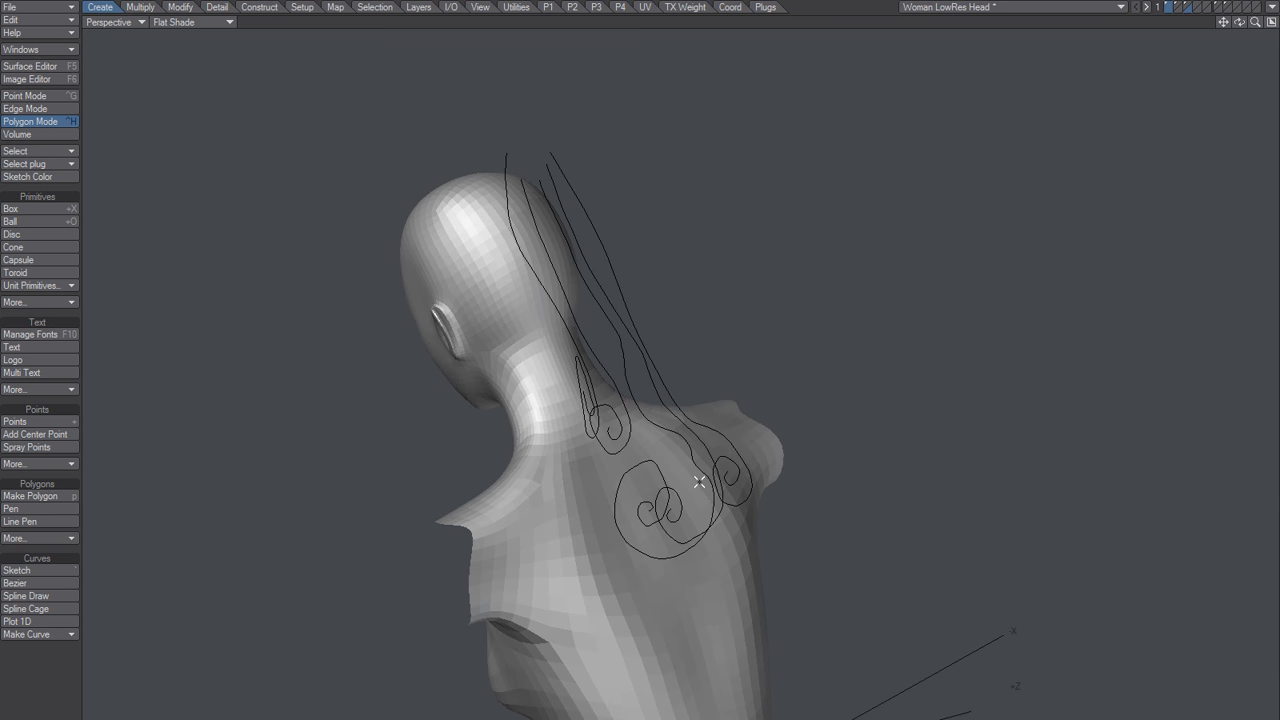
Step: Try to HeatShrink the foreground curves onto the low-resolution body with an amount of 100%
key(apostrophe)
alt+drag(808, 456, 679, 431)
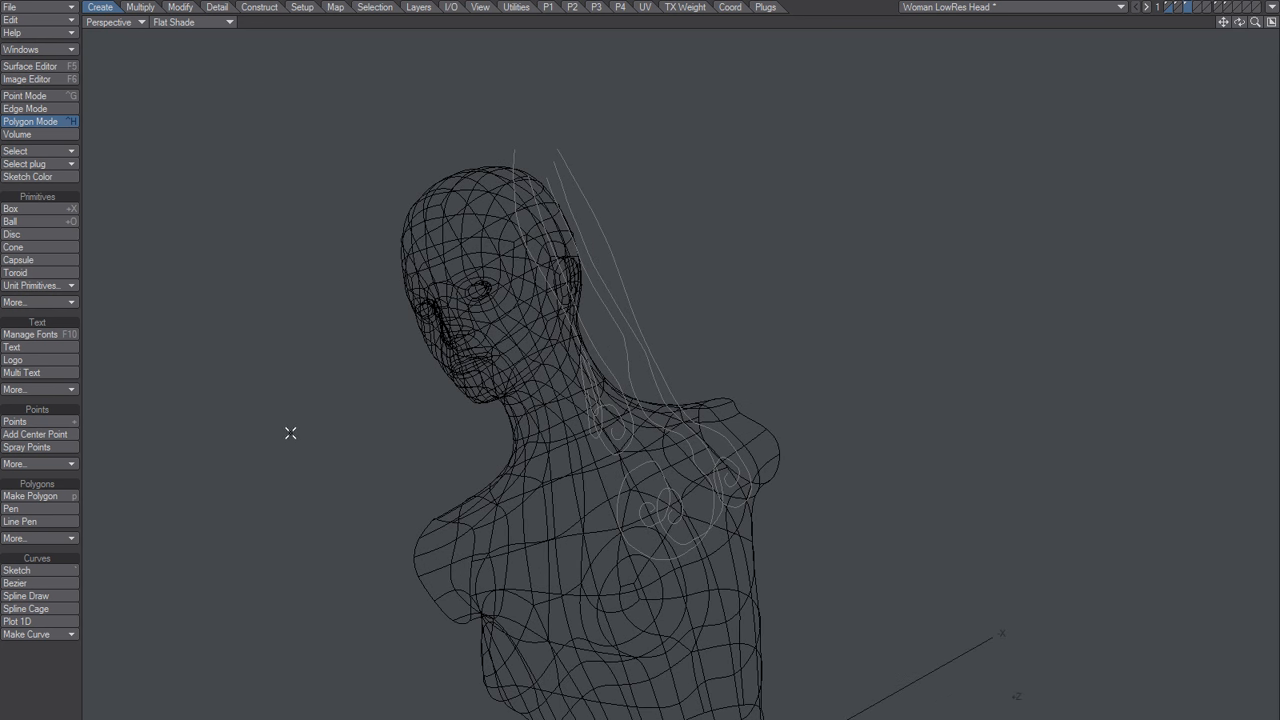
key(n)
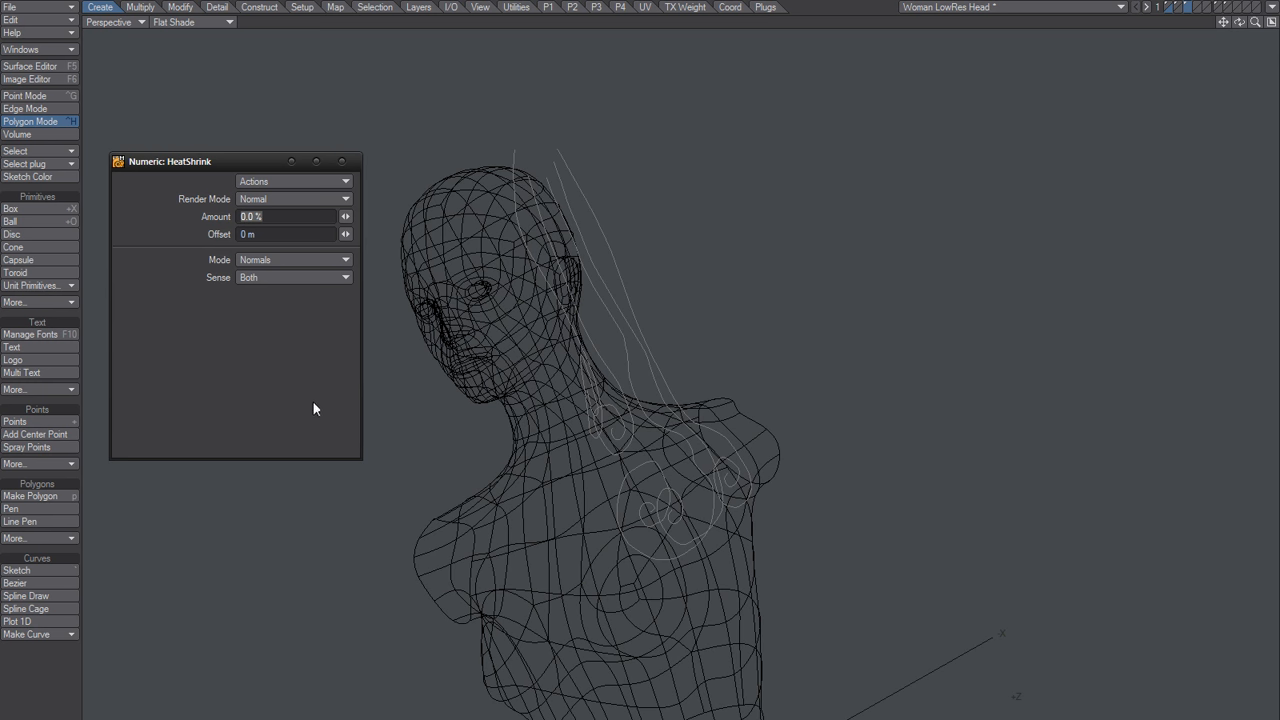
text(99)
key(Tab)
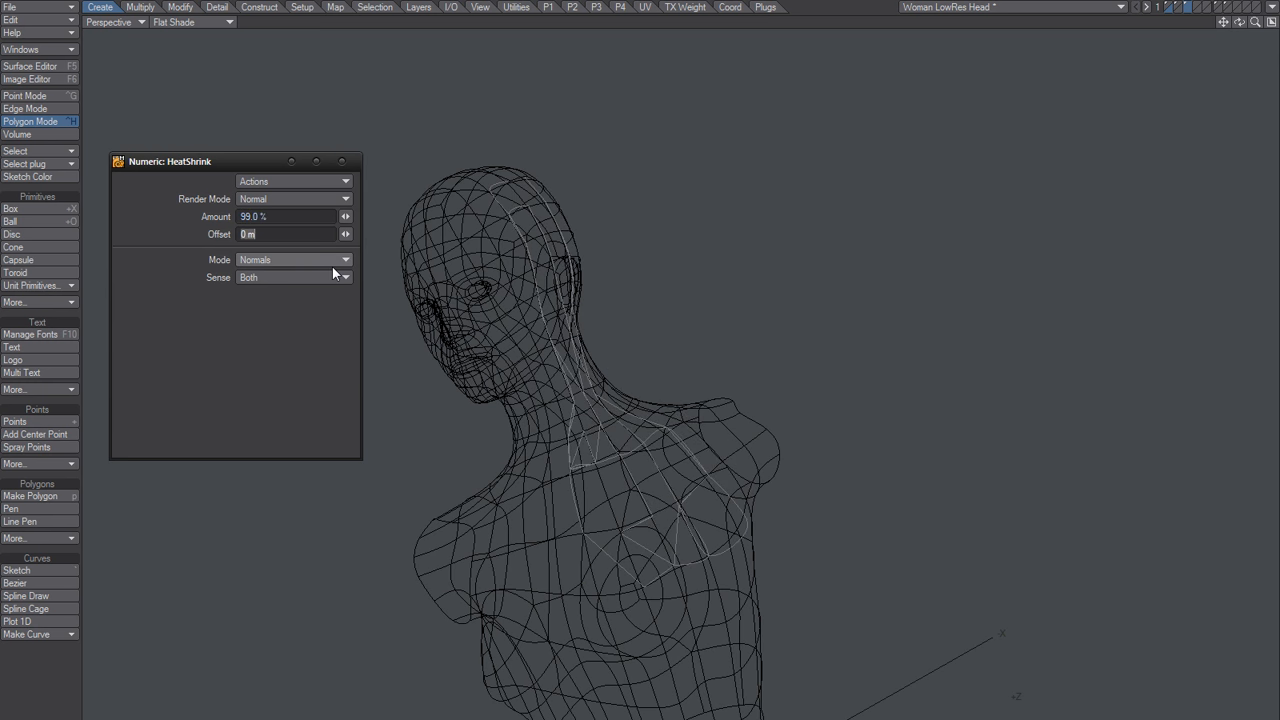
drag(345, 217, 356, 217)
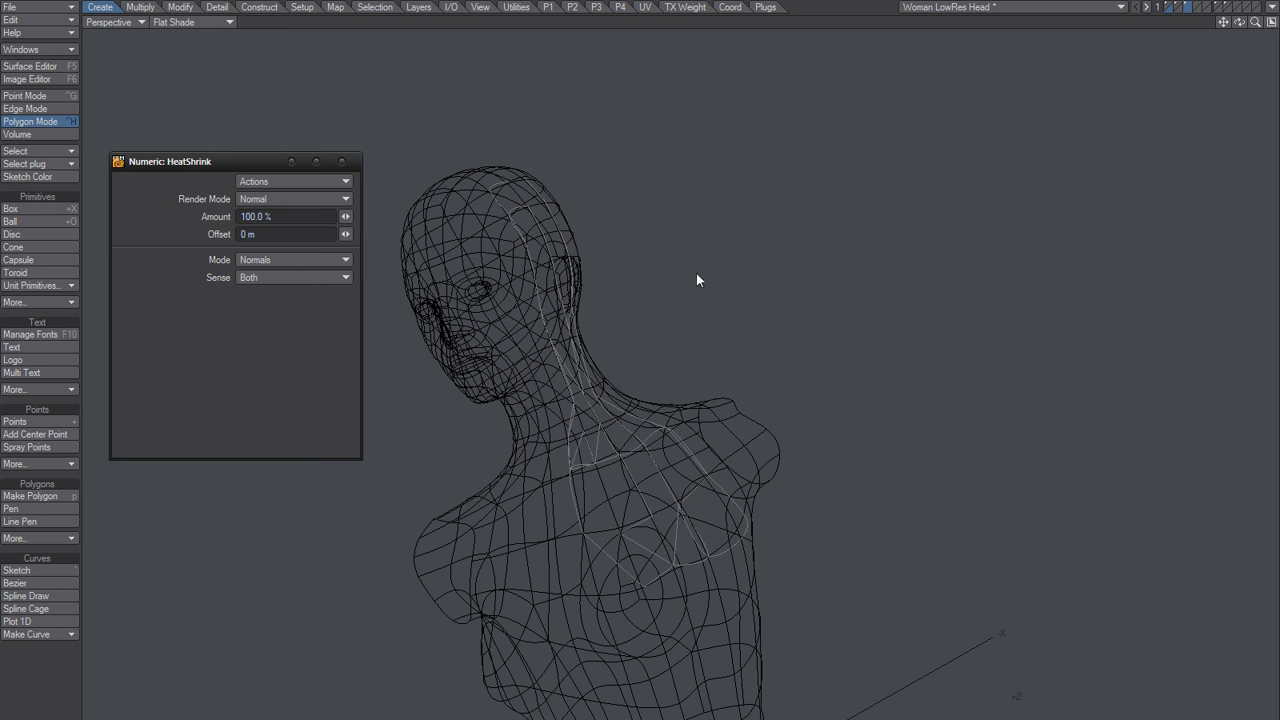
scroll(663, 494, up, 6)
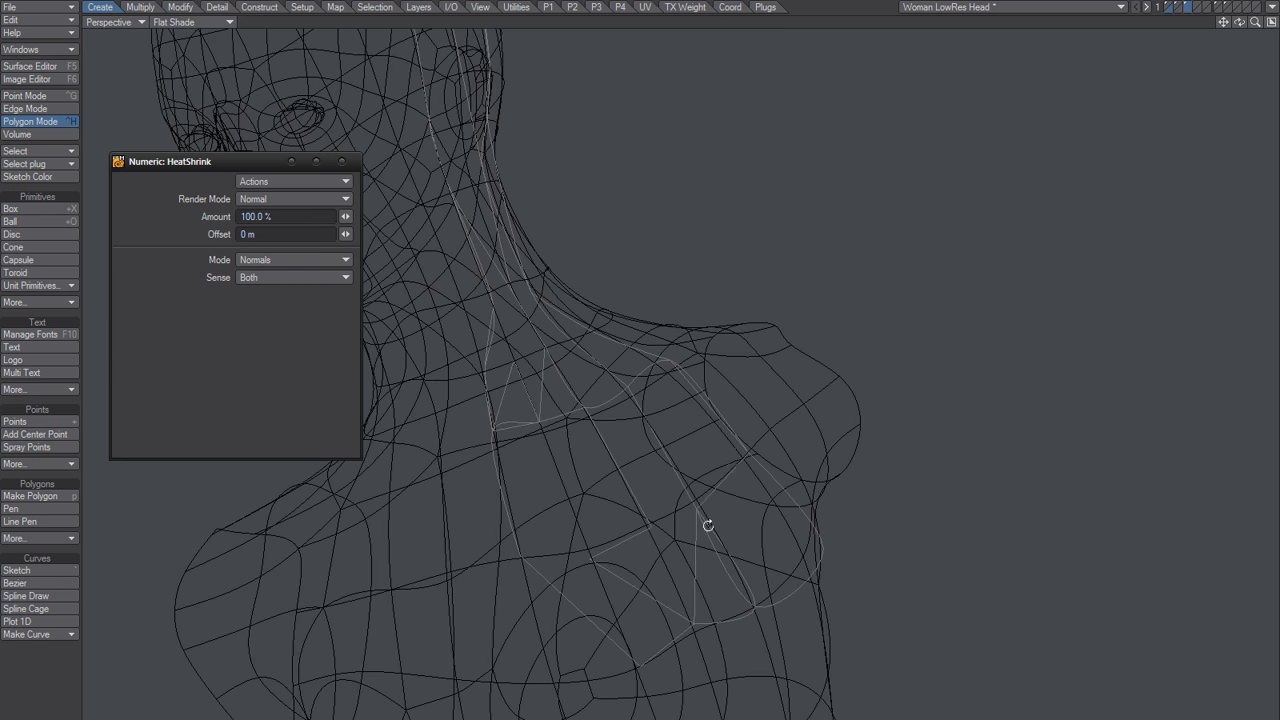
alt+drag(679, 370, 668, 550)
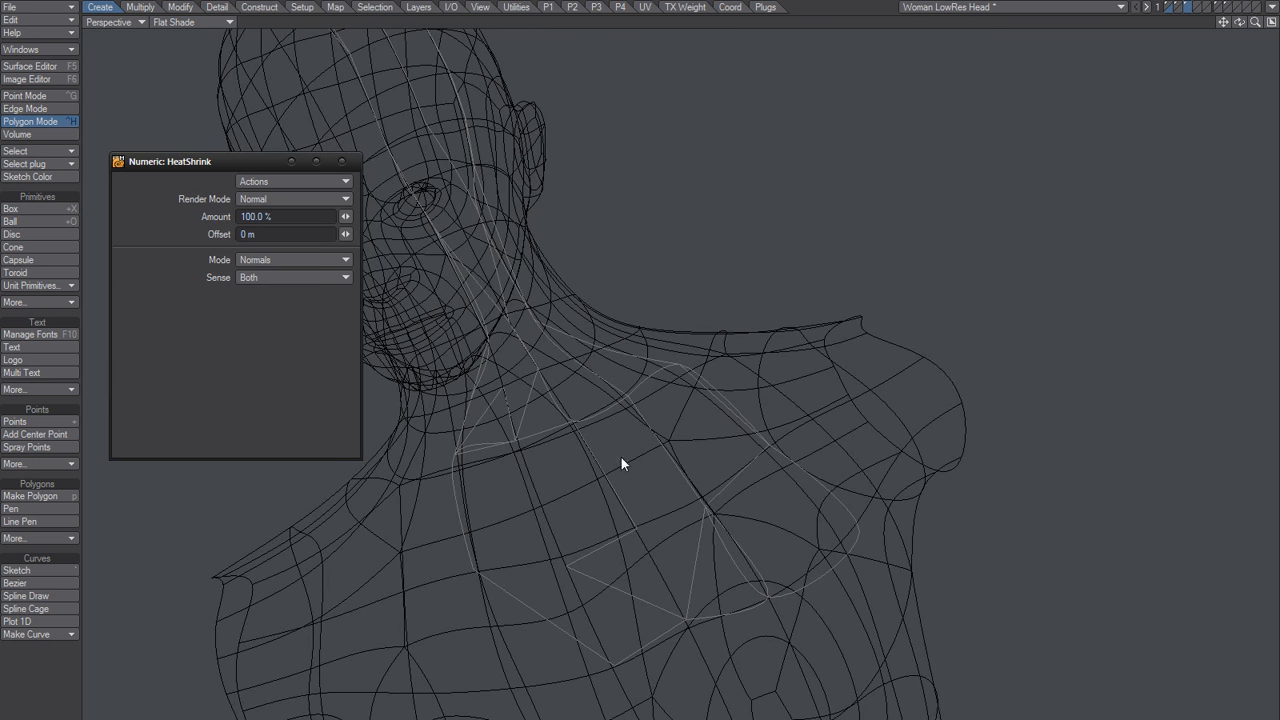
mouse_move(621, 457)
ctrl+alt+mouse_down()
mouse_move(563, 466)
mouse_move(617, 449)
ctrl+alt+mouse_up()
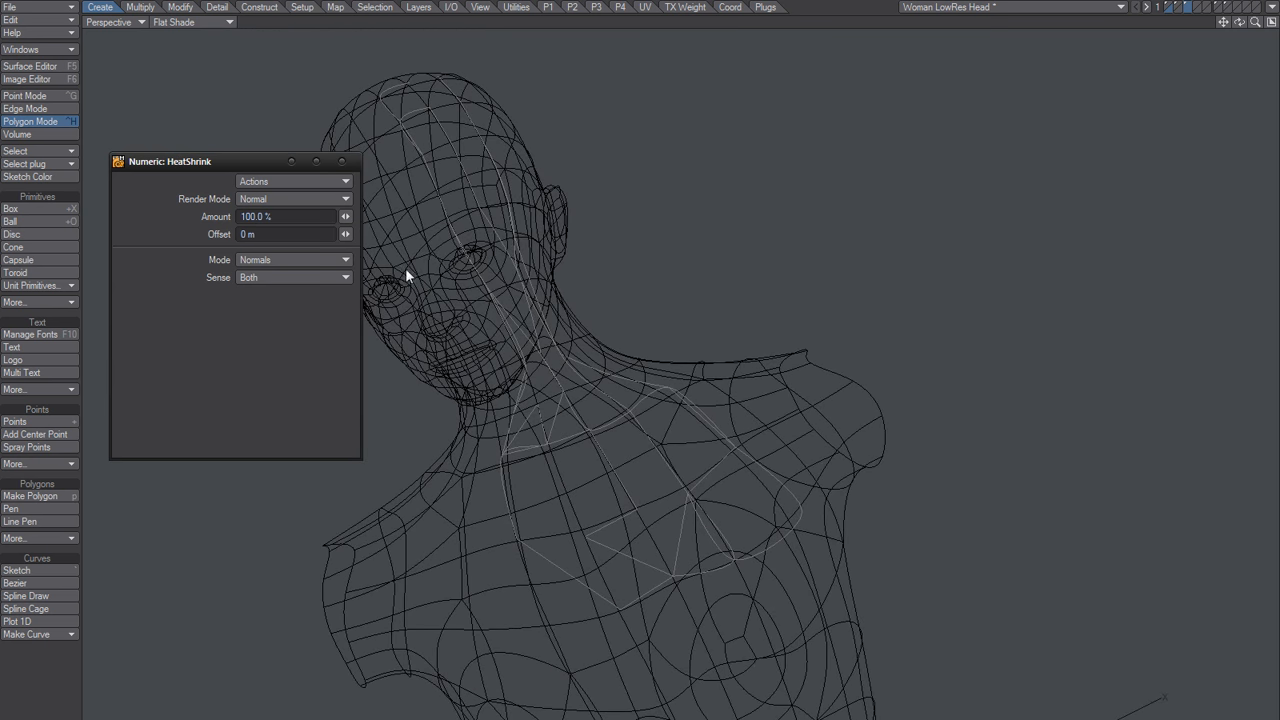
click(340, 162)
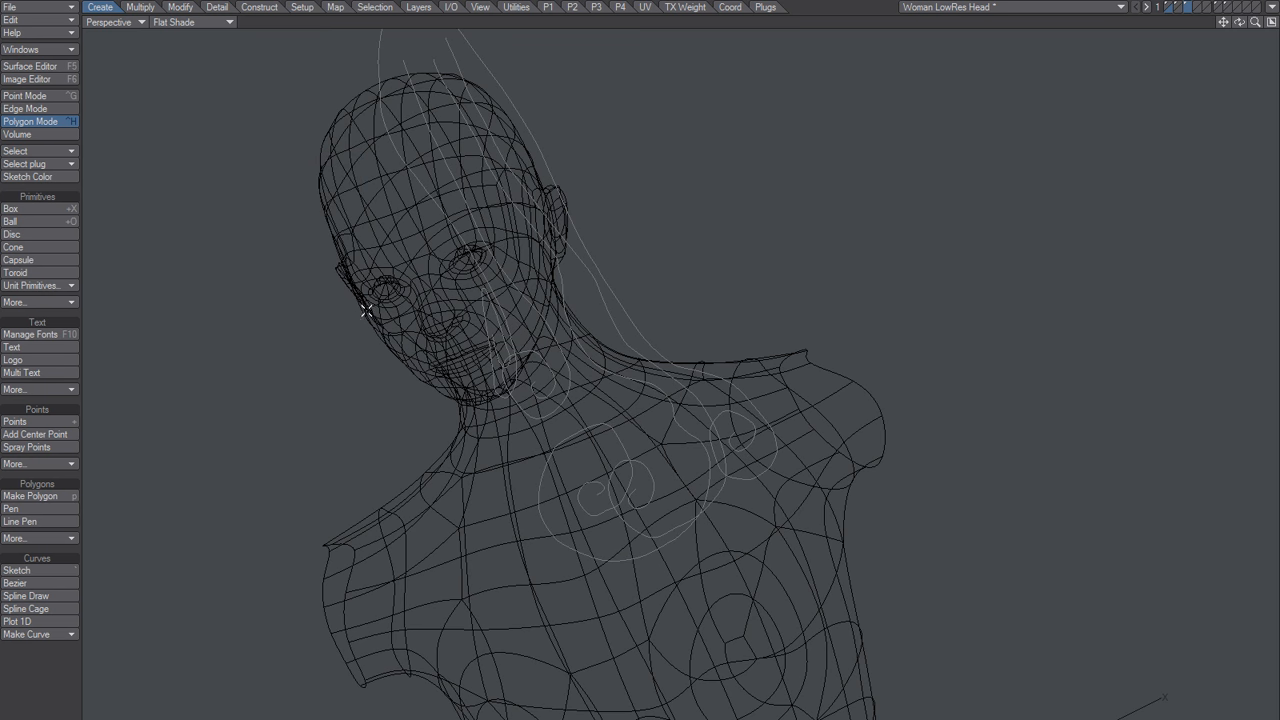
Step: Copy the body into layer 4 and subdivide the copy with the Metaform method
key(apostrophe)
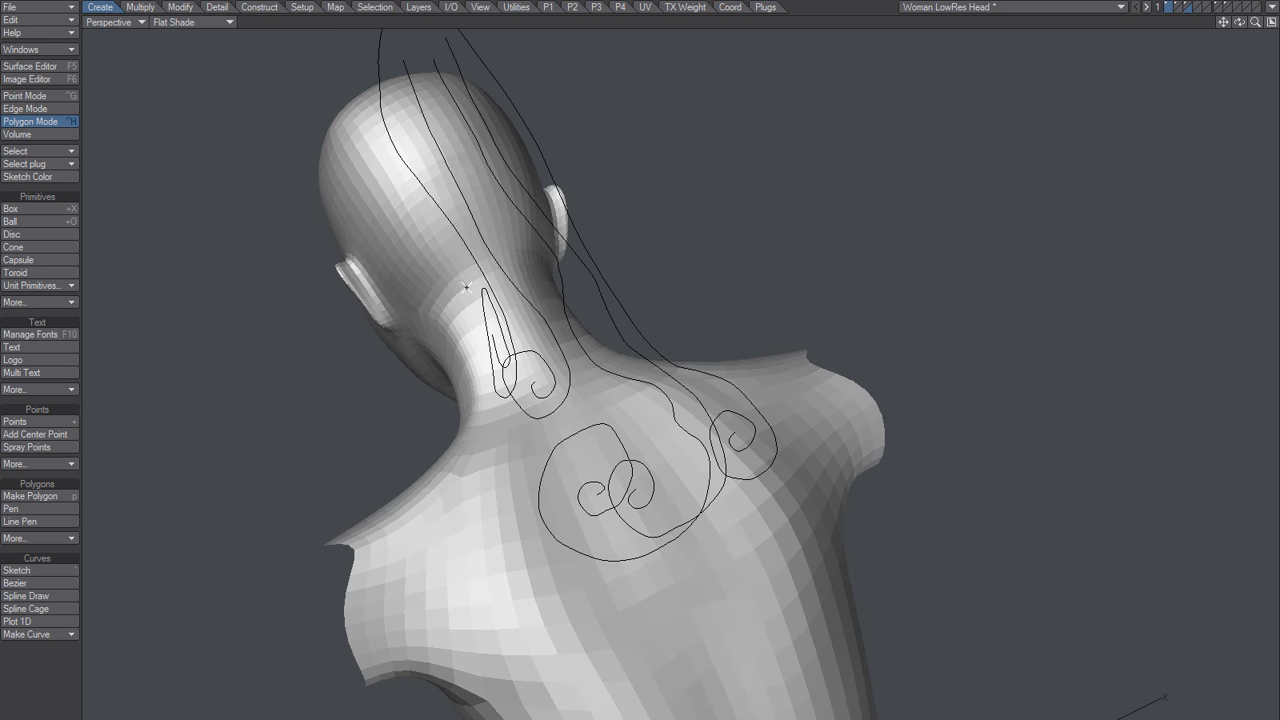
key(4)
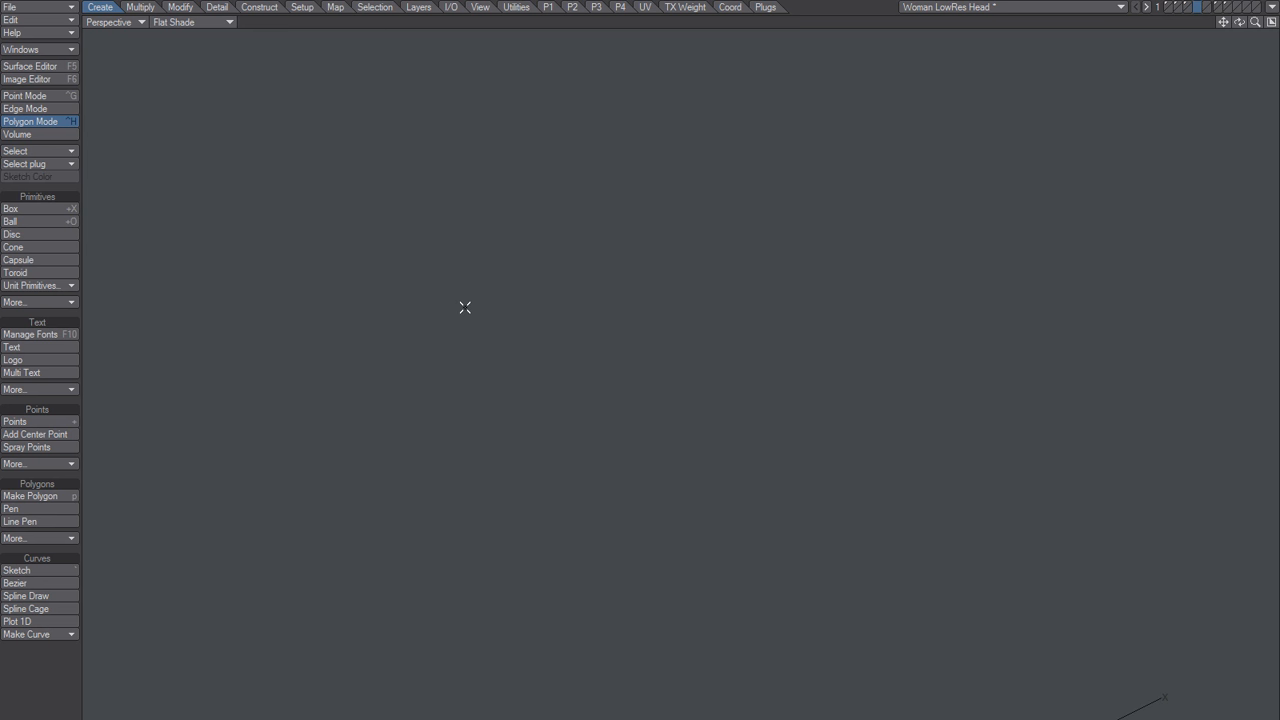
key(v)
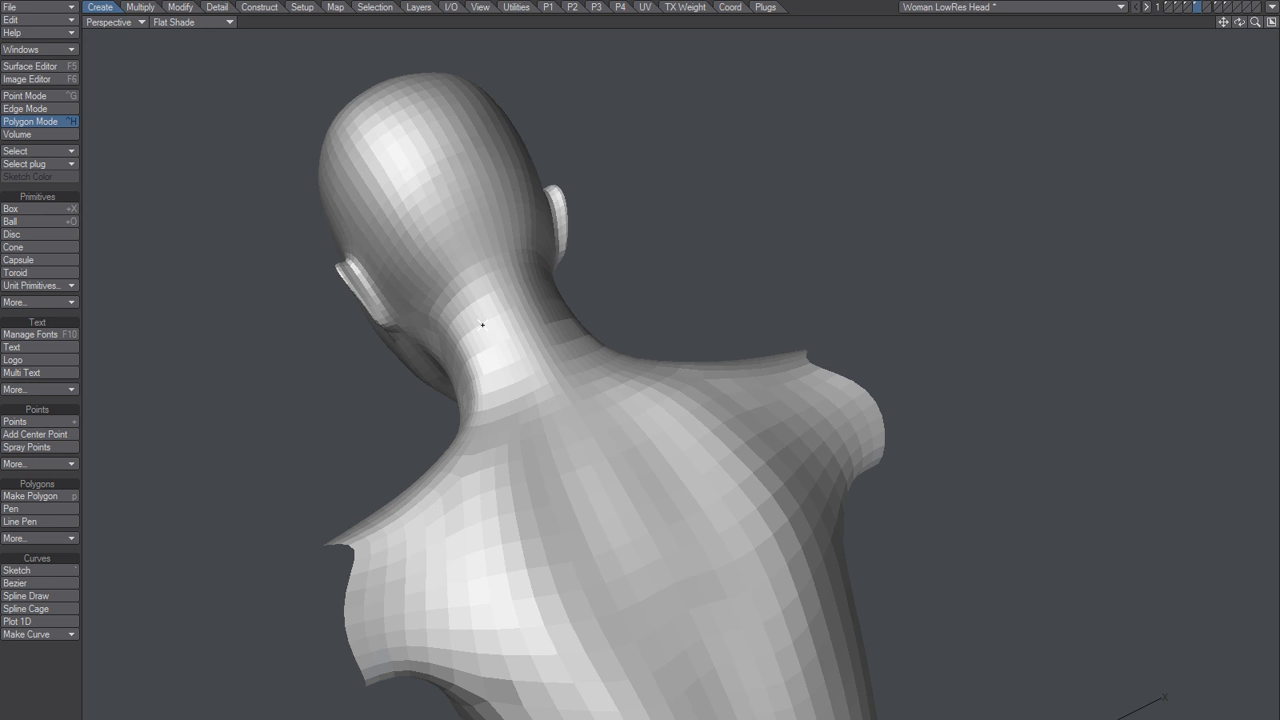
key(shift+d)
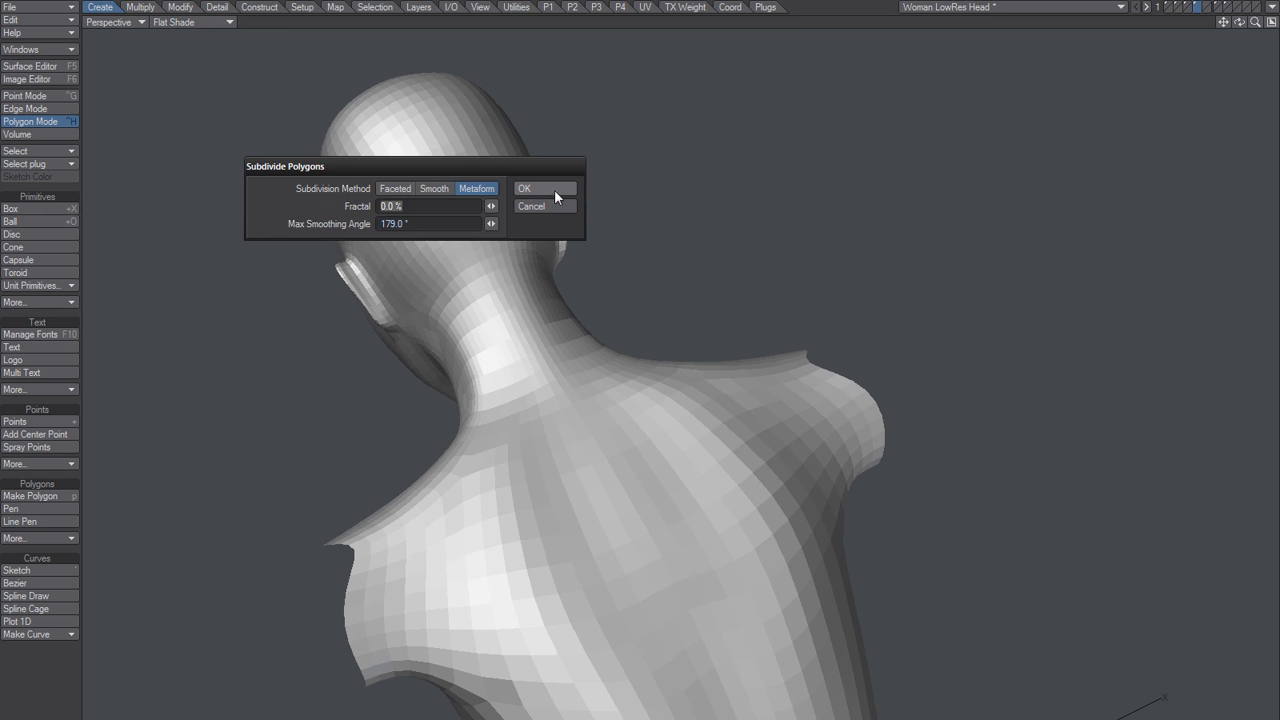
click(546, 188)
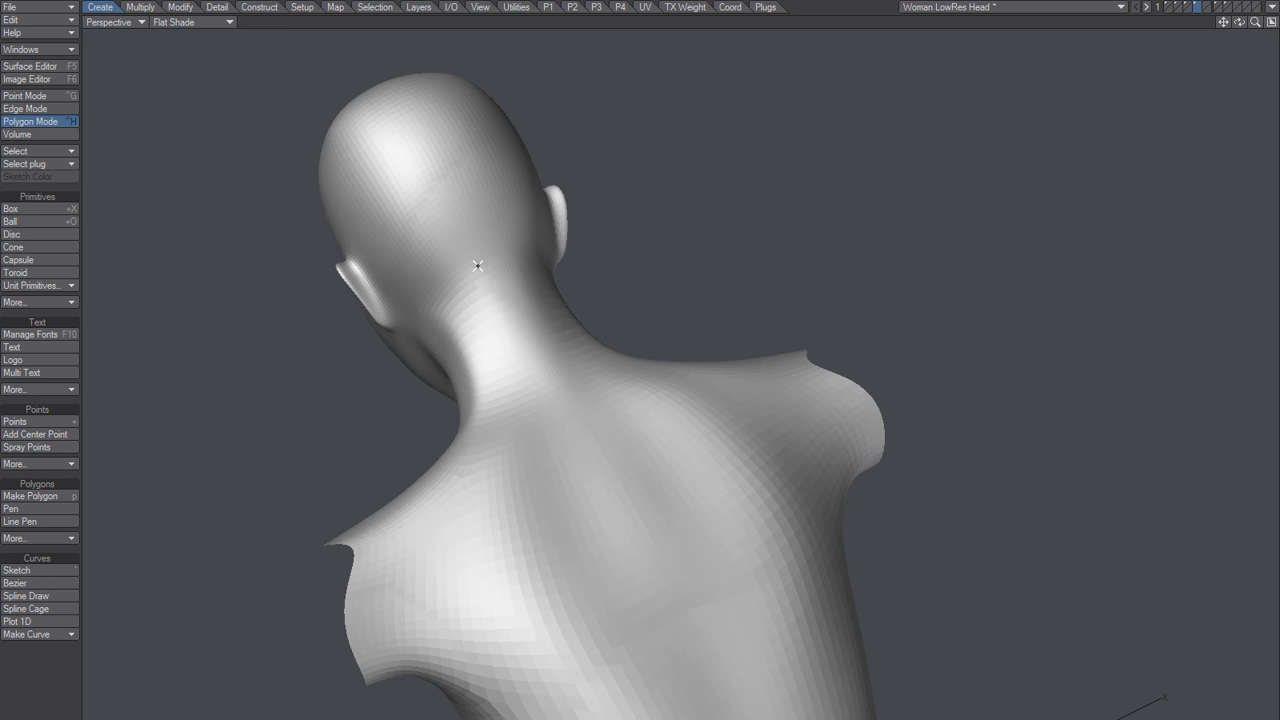
Step: HeatShrink the layer 3 curves onto the subdivided body in background layer 4 with an amount of 99%
click(1186, 4)
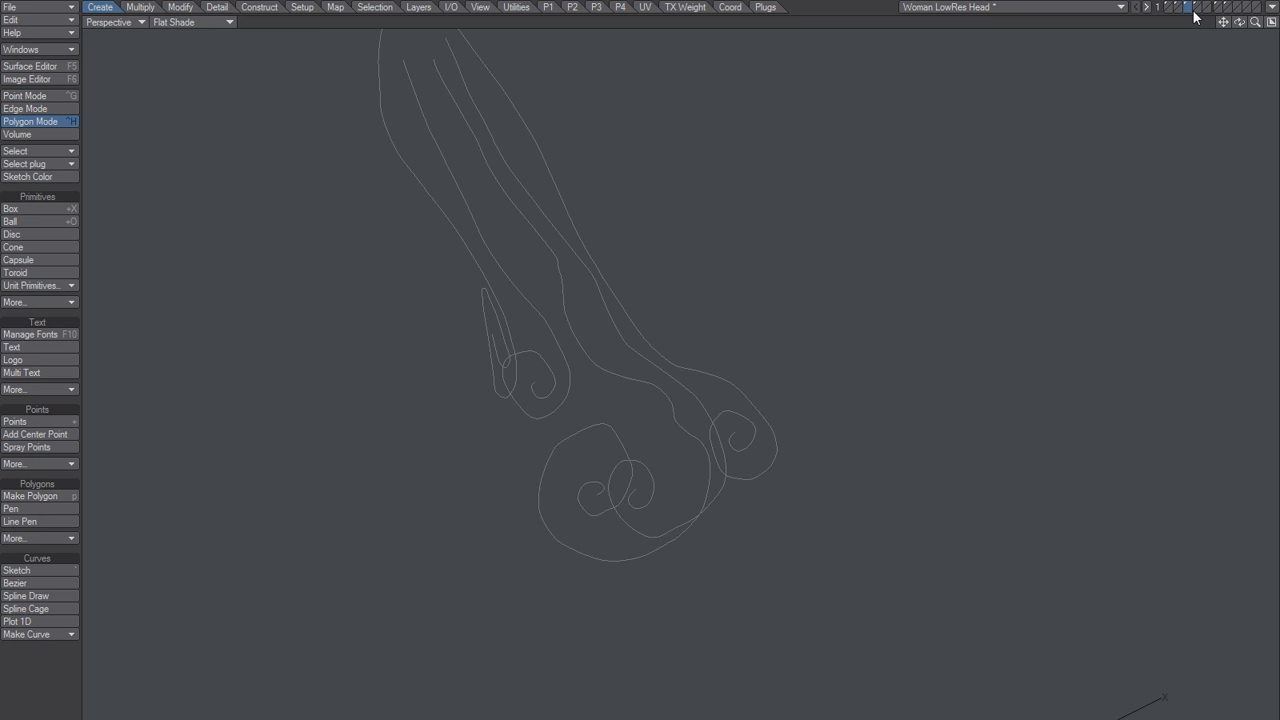
click(1196, 11)
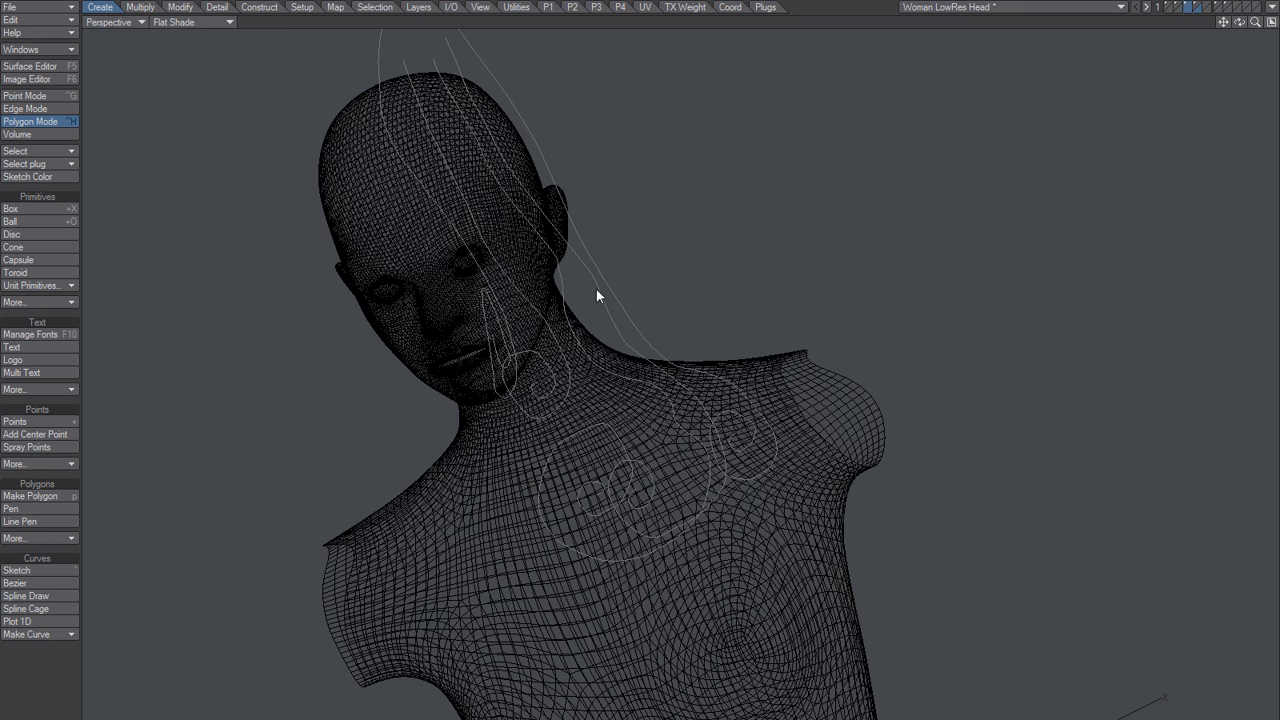
text(n)
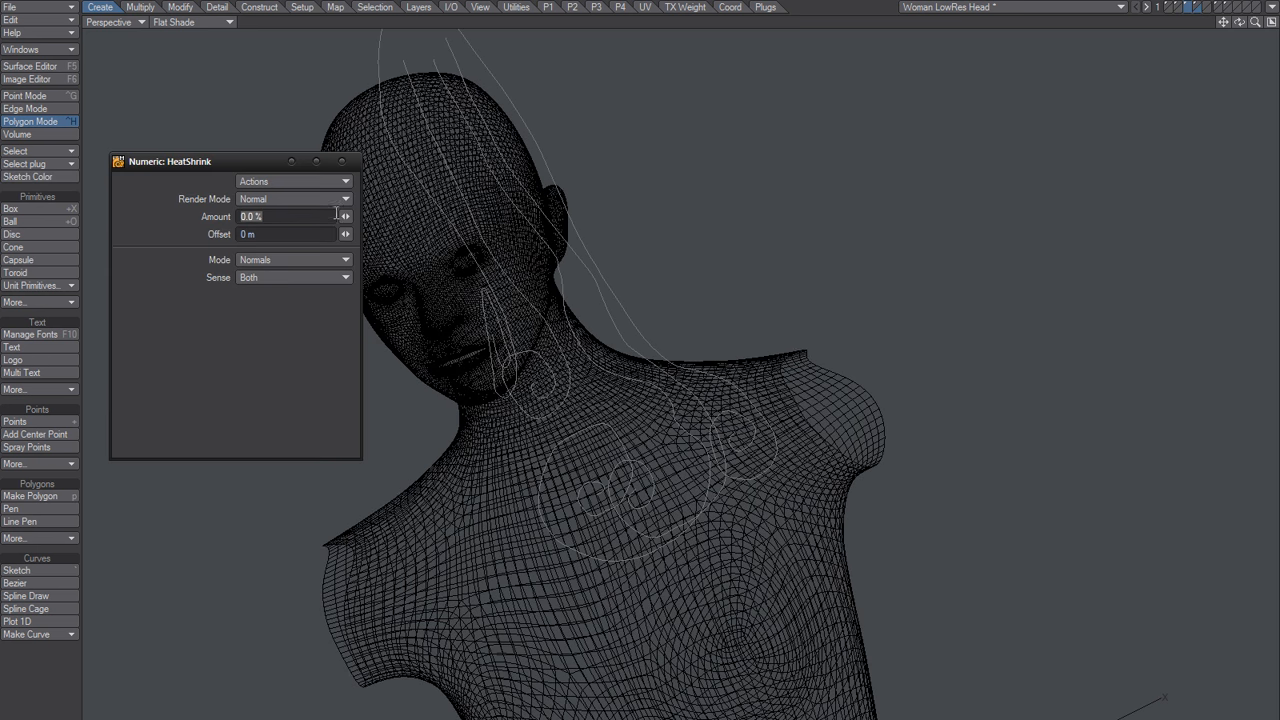
text(99)
key(Tab)
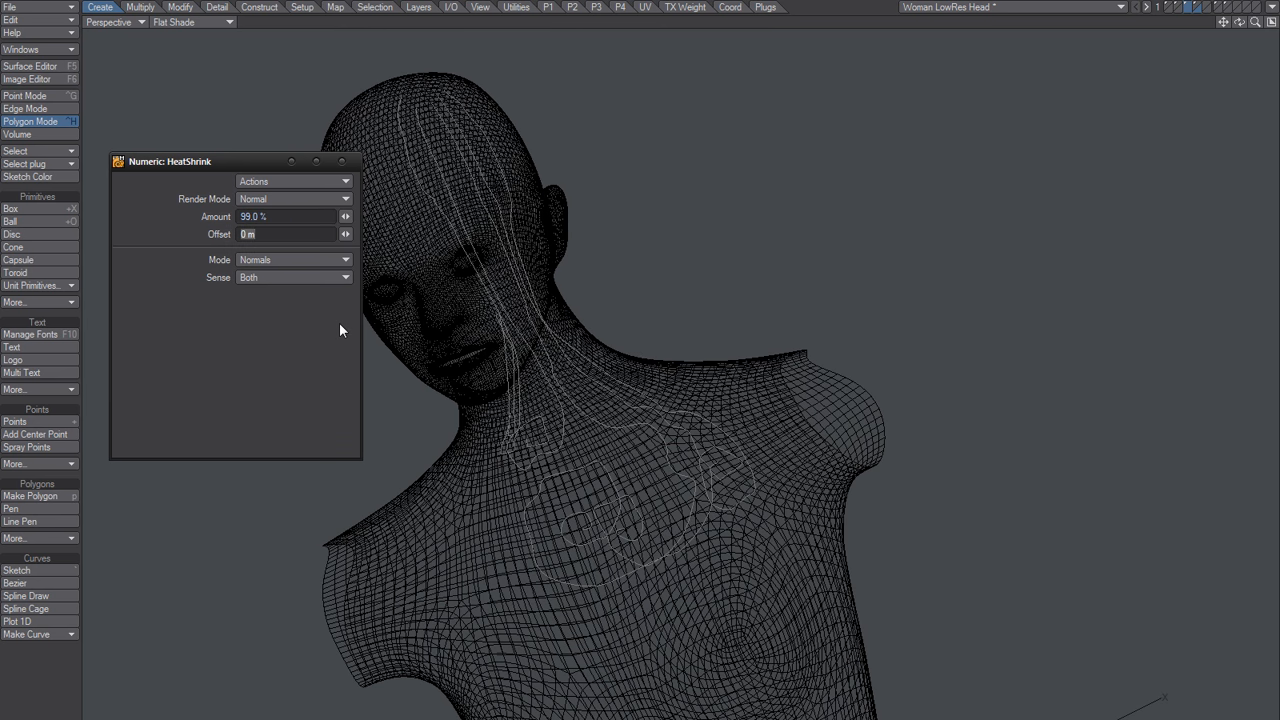
scroll(593, 481, up, 5)
alt+drag(634, 449, 653, 516)
scroll(653, 516, down, 4)
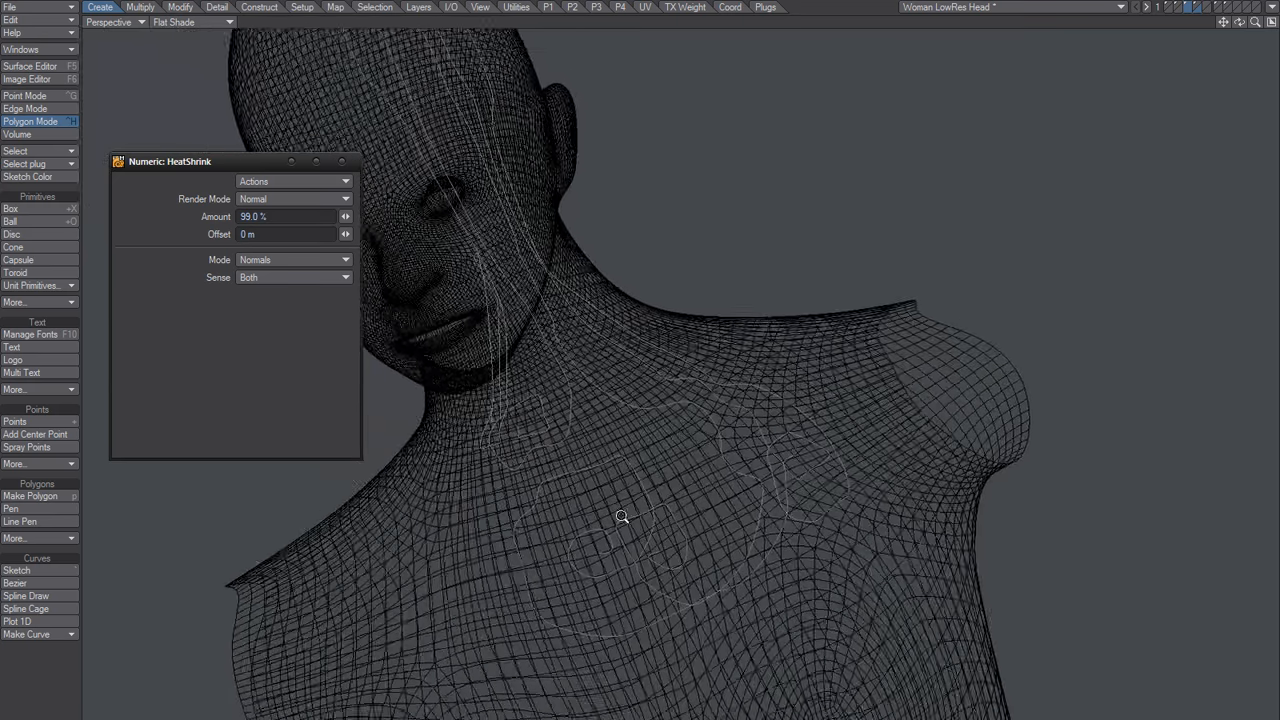
alt+drag(604, 462, 713, 501)
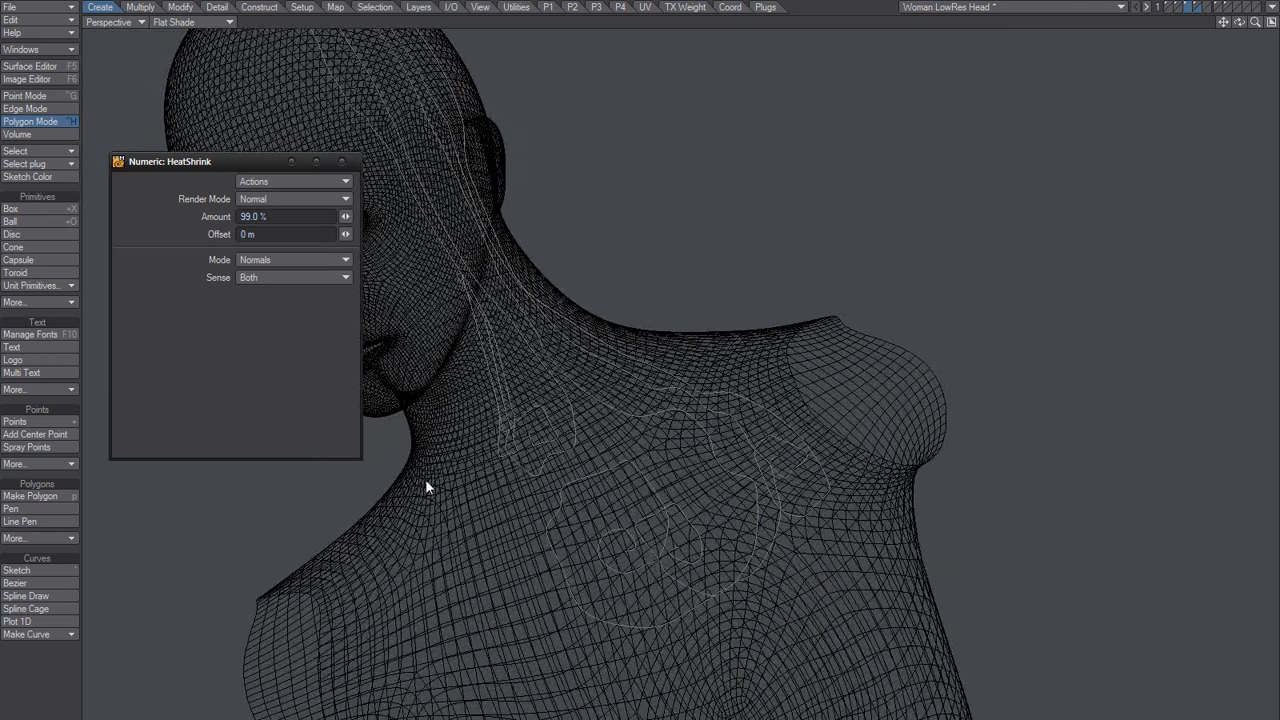
click(343, 162)
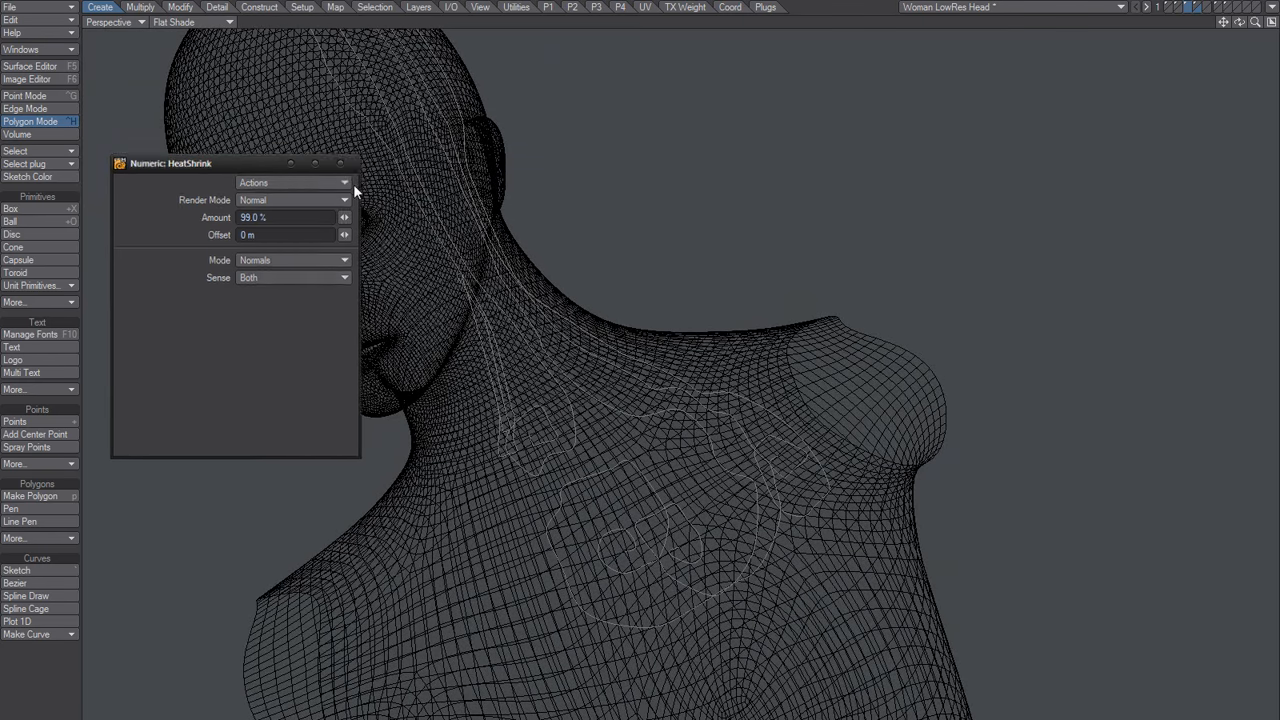
Step: Try RT Smooth on the shrunken curves with 500 iterations
alt+drag(550, 427, 734, 400)
alt+drag(620, 380, 606, 458)
alt+drag(646, 517, 657, 463)
key(shift+m)
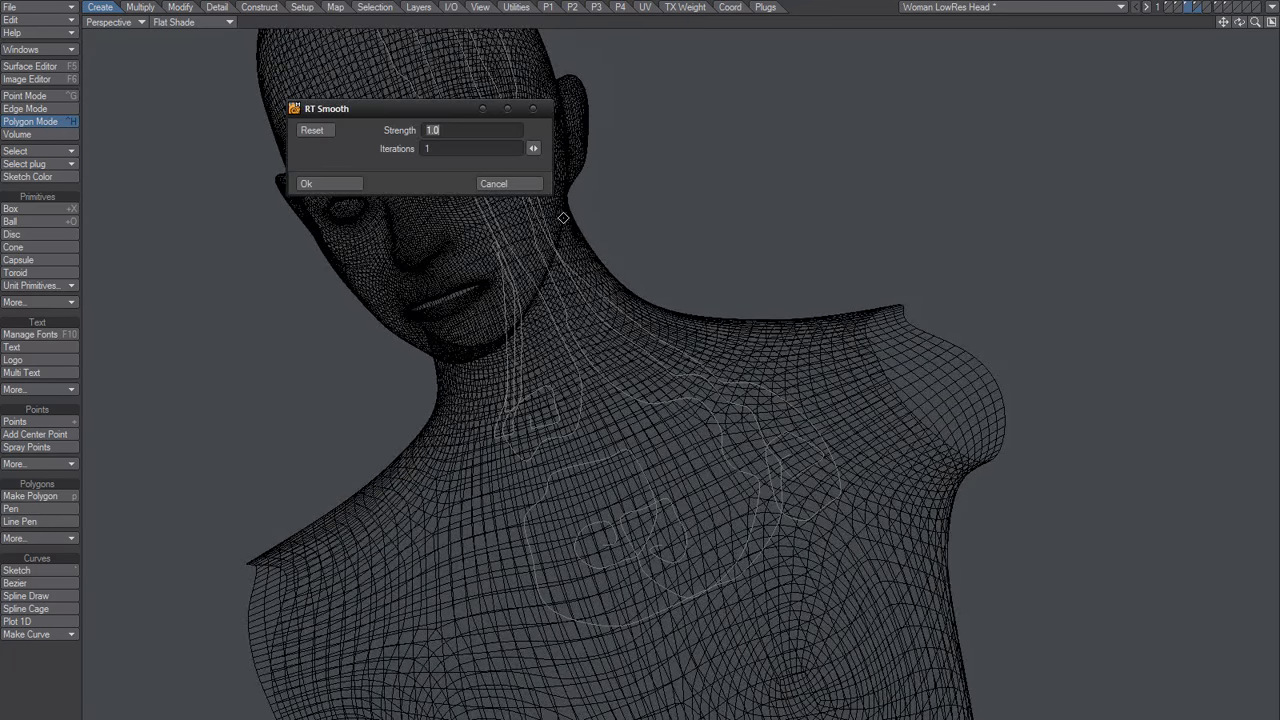
drag(465, 147, 325, 156)
text(500)
key(Tab)
click(500, 186)
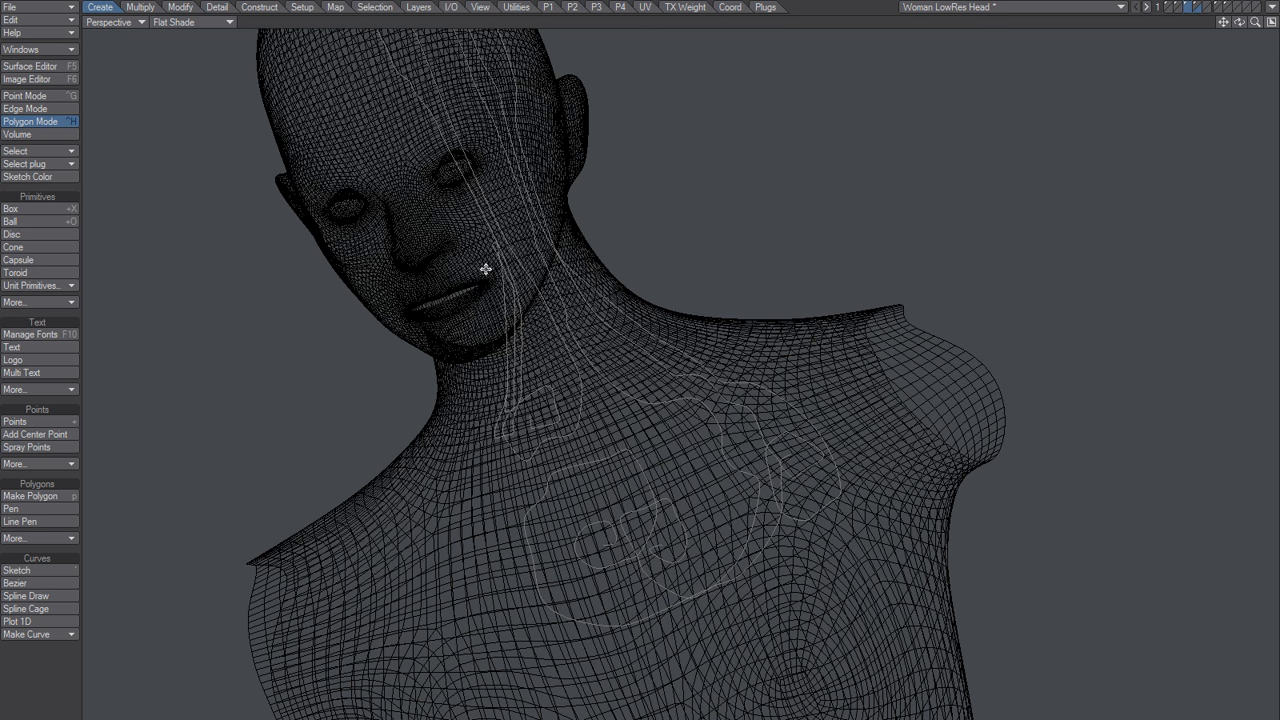
Step: Convert all the shrunken hair curves into line segments with ef Toggle Lines
drag(571, 457, 561, 413)
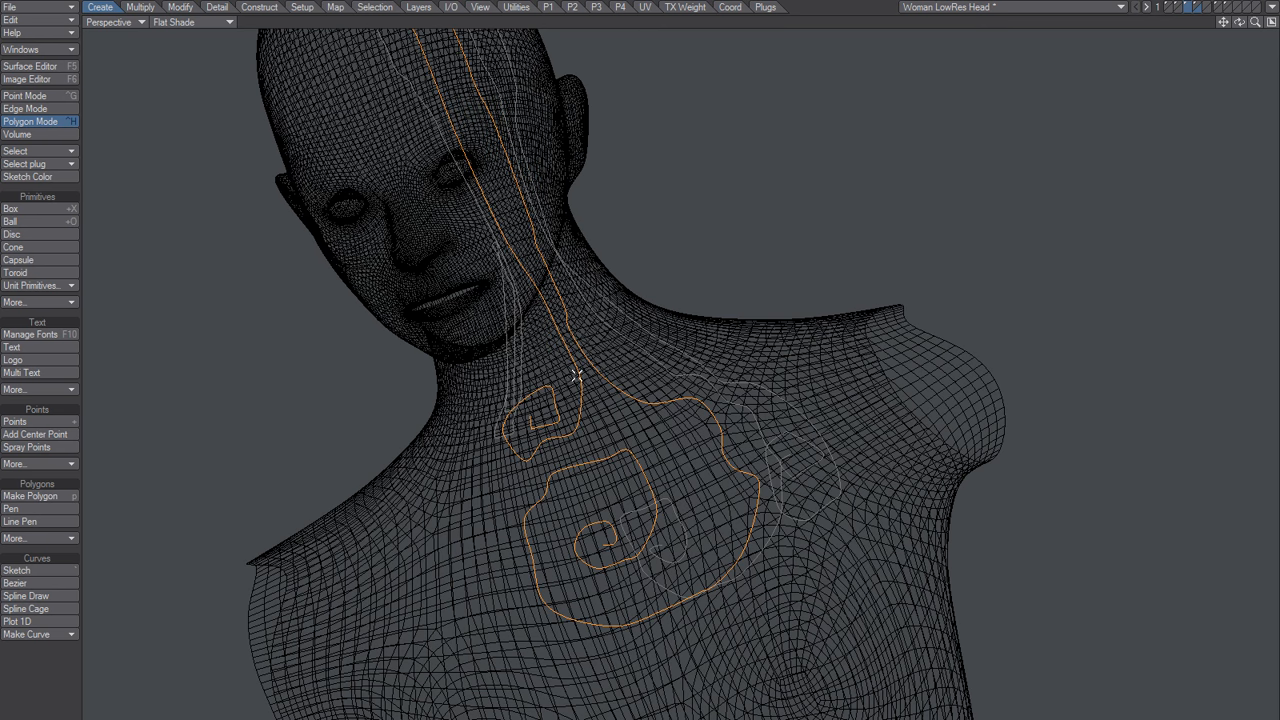
click(574, 374)
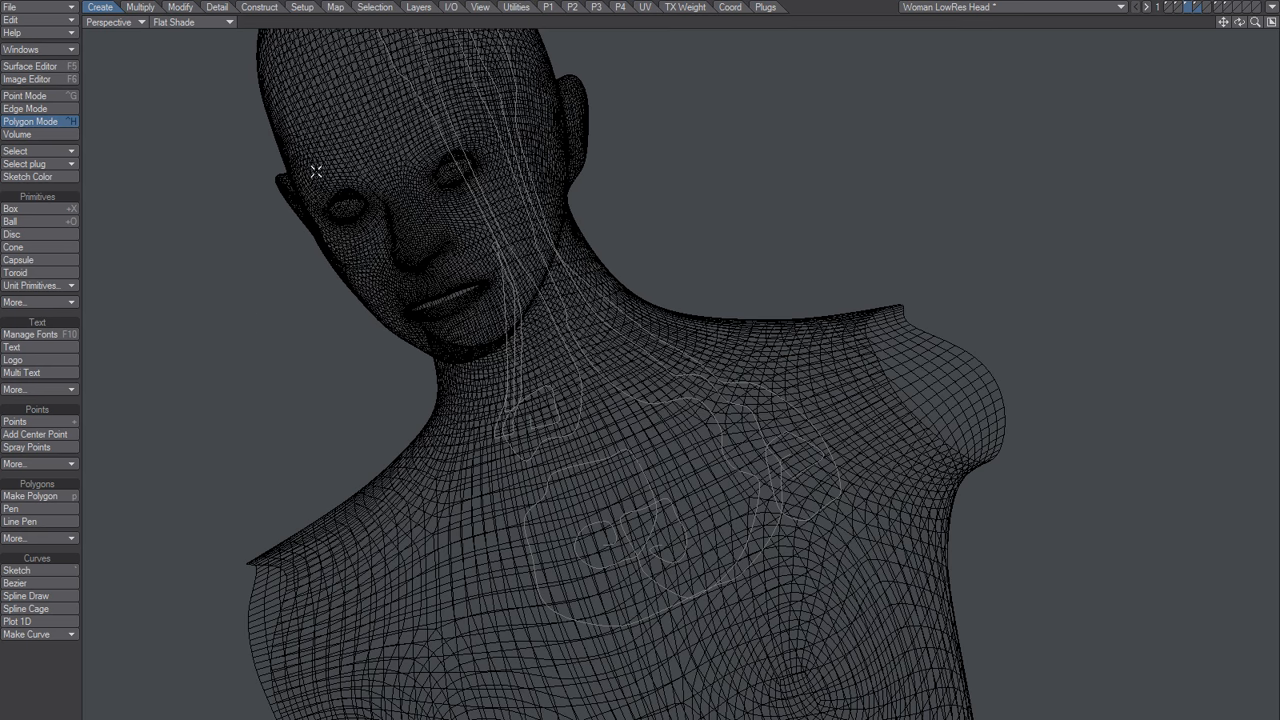
click(620, 7)
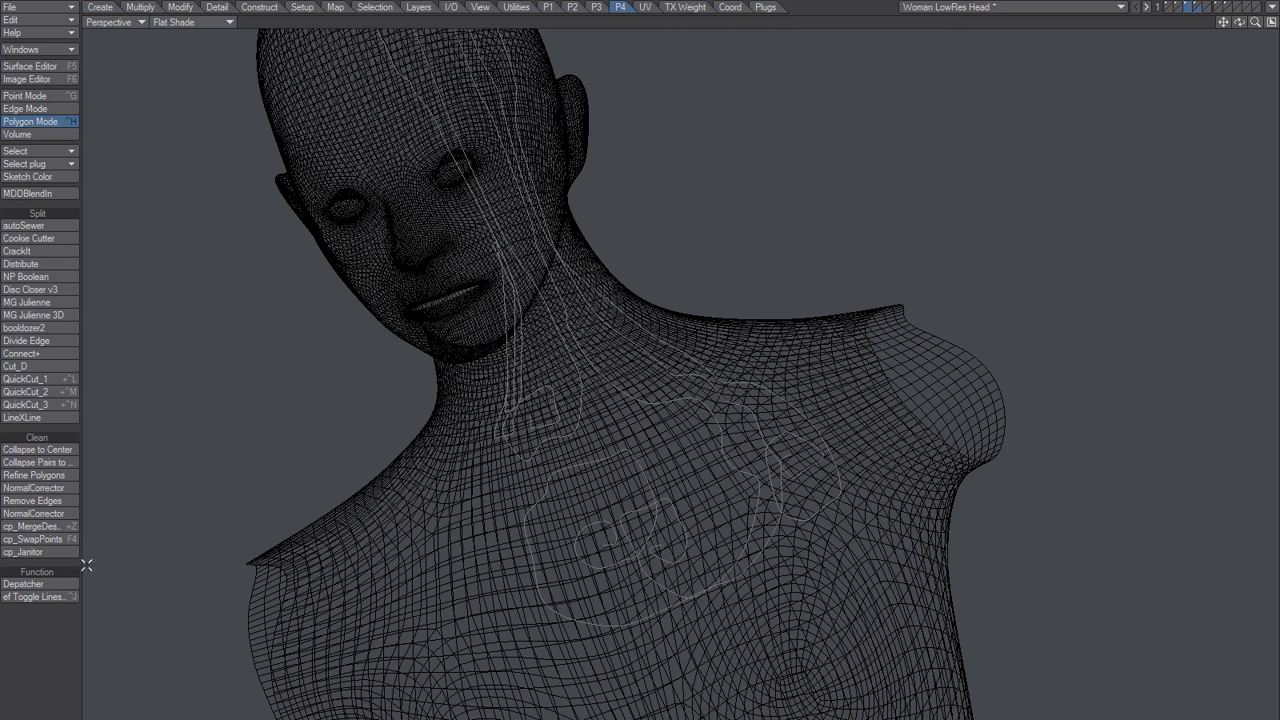
click(41, 594)
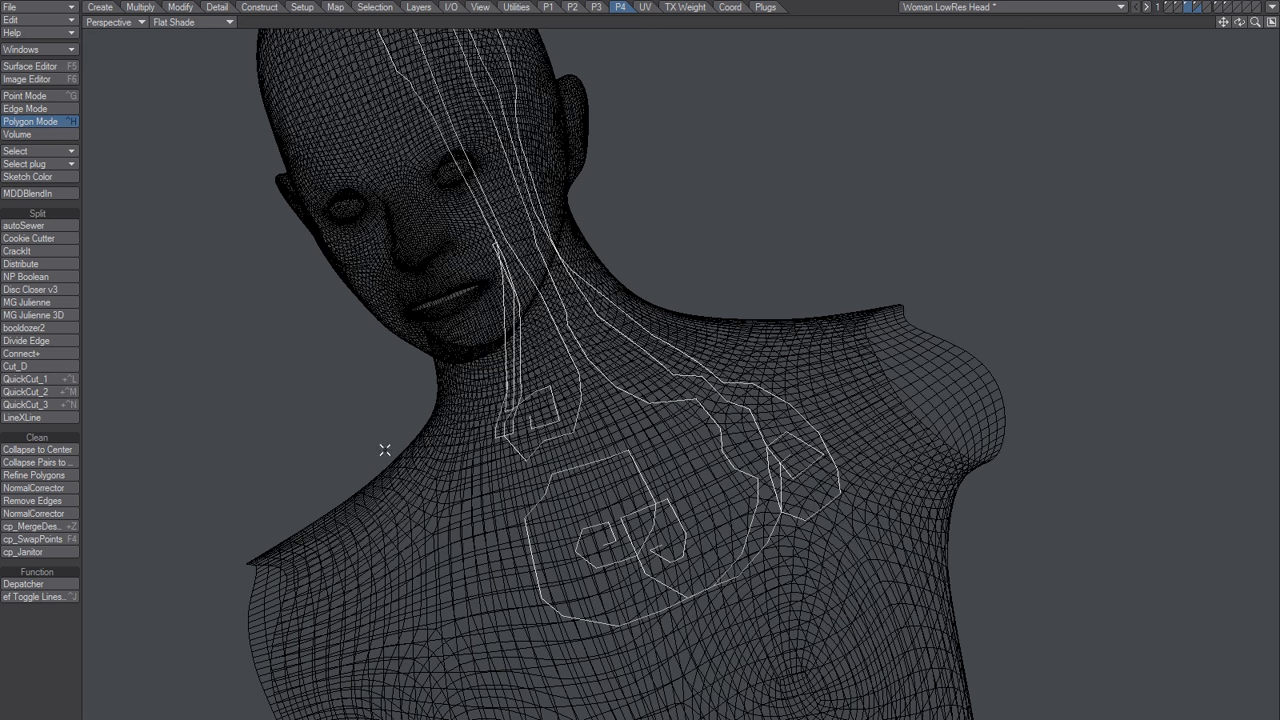
Step: Smooth the line strands with RT Smooth at strength 1.0, trying 500 iterations and settling on 200
key(shift+m)
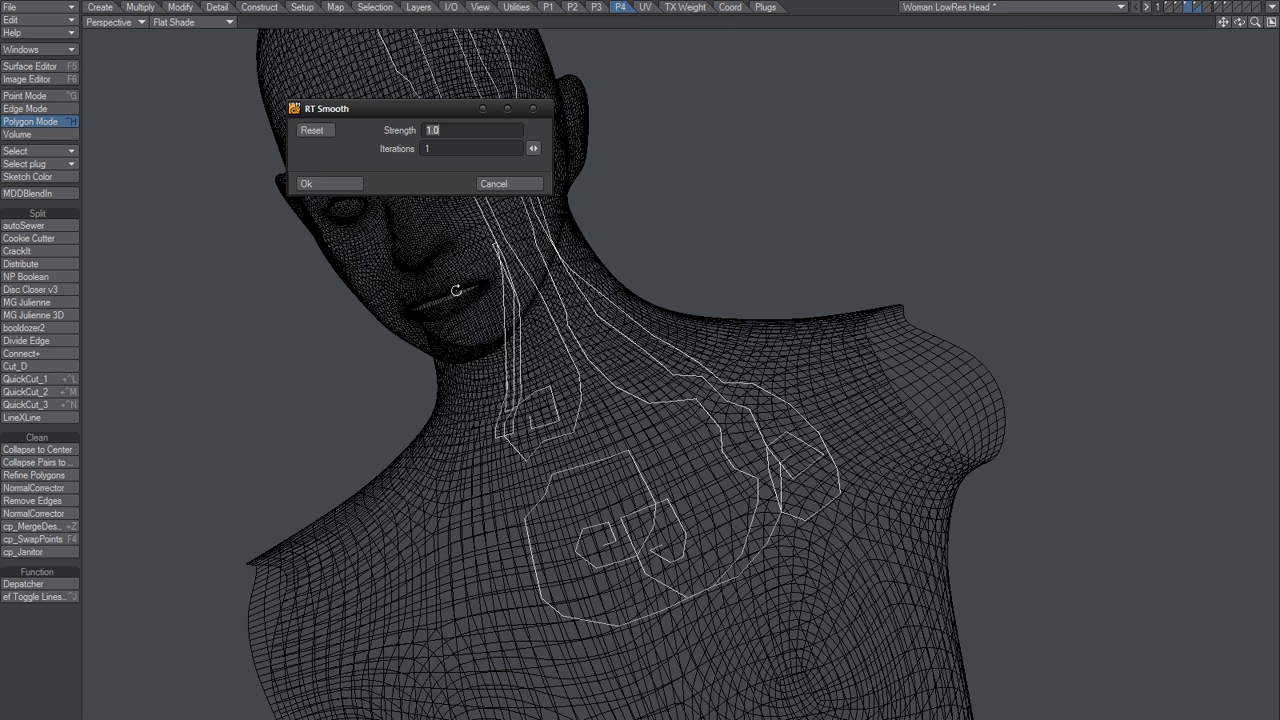
click(445, 146)
text(500)
key(Tab)
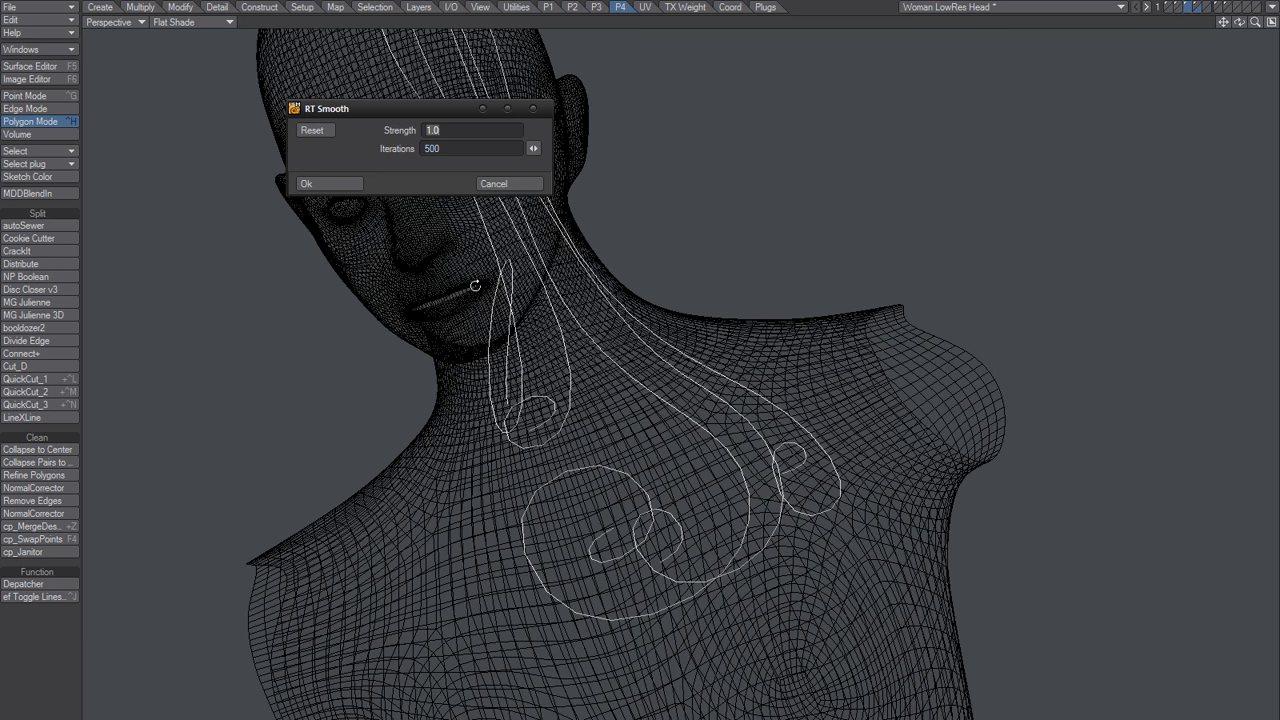
click(455, 150)
text(200)
key(Tab)
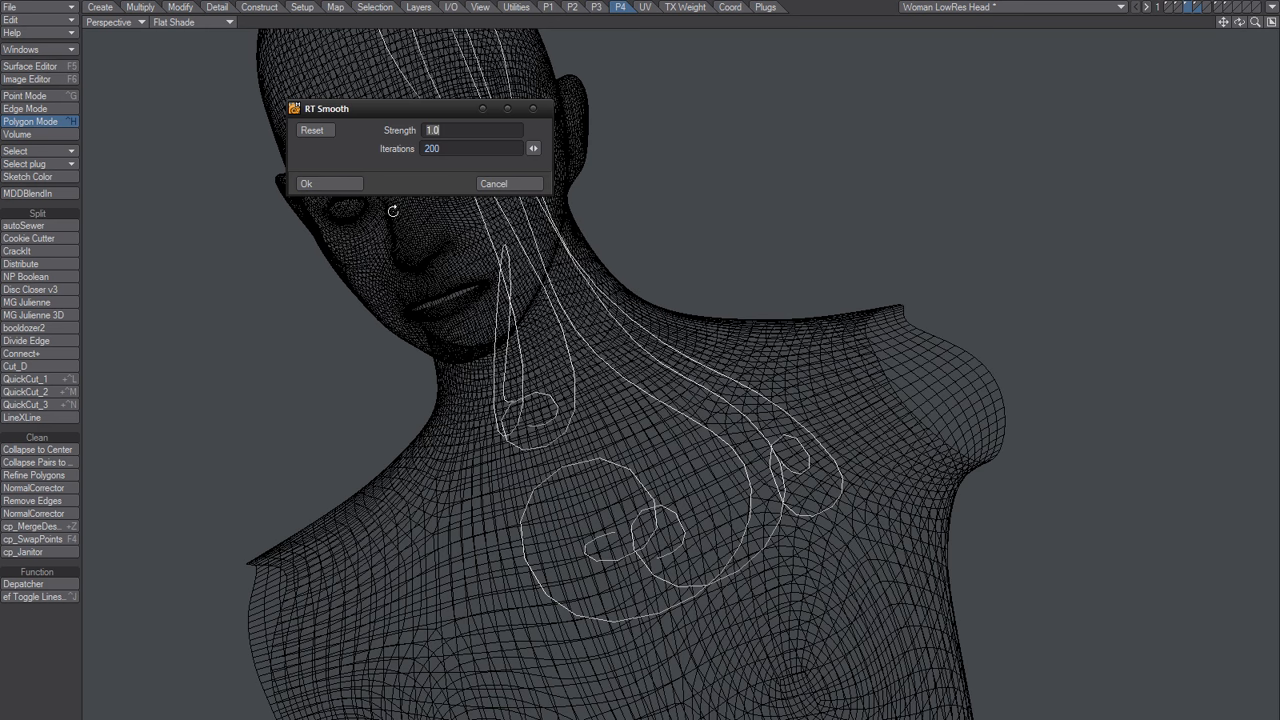
click(338, 185)
alt+drag(690, 385, 585, 492)
alt+drag(601, 552, 468, 396)
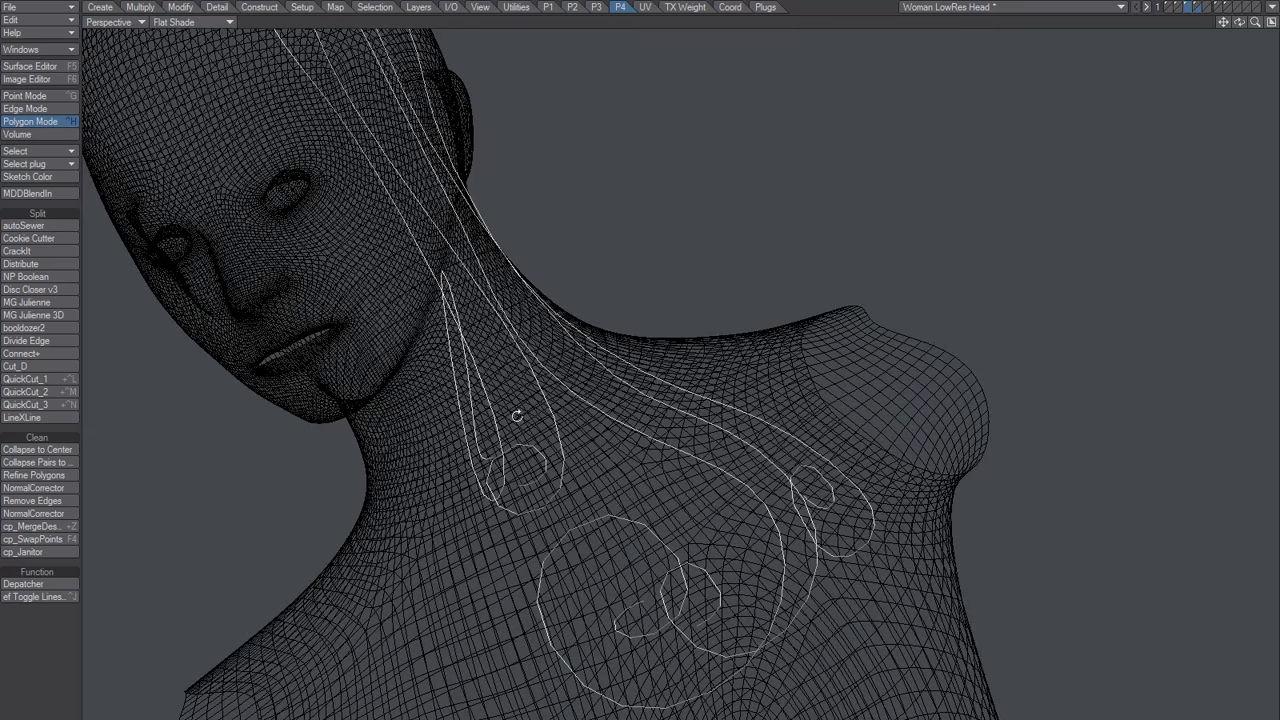
alt+drag(517, 416, 686, 266)
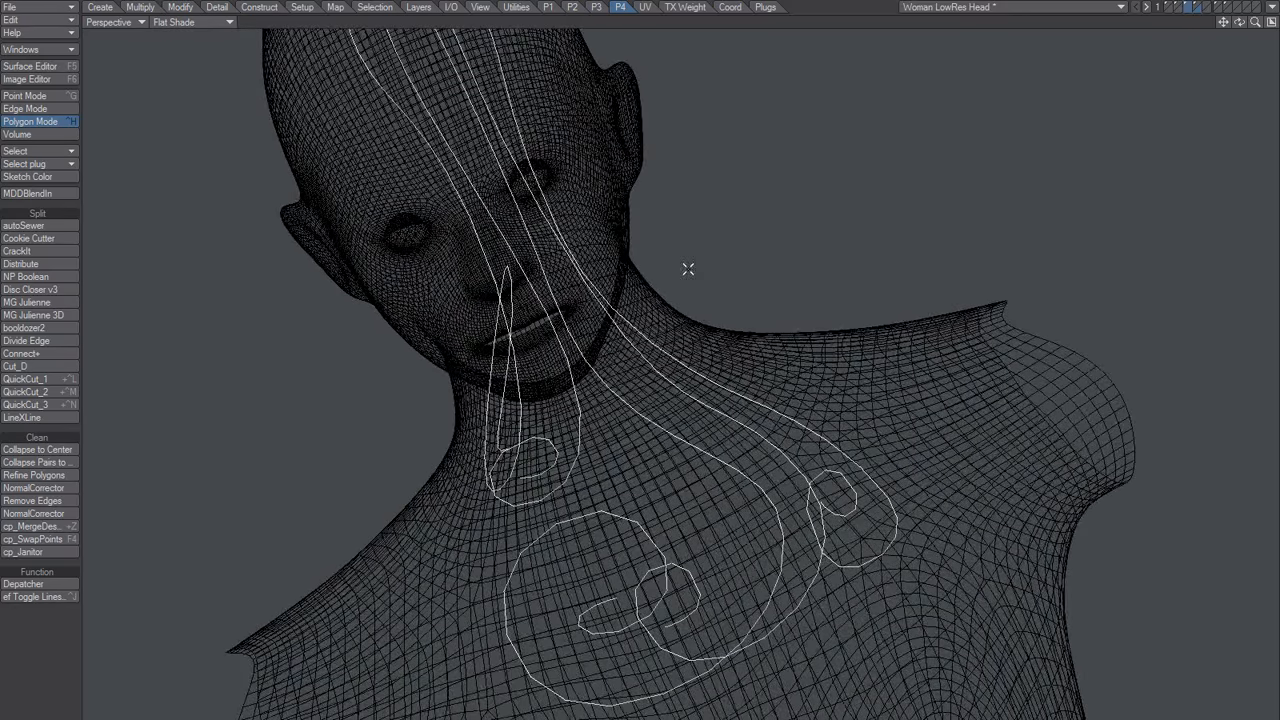
Step: Show only layer 3 and delete the strand that doubles back on itself beside the neck
click(1187, 6)
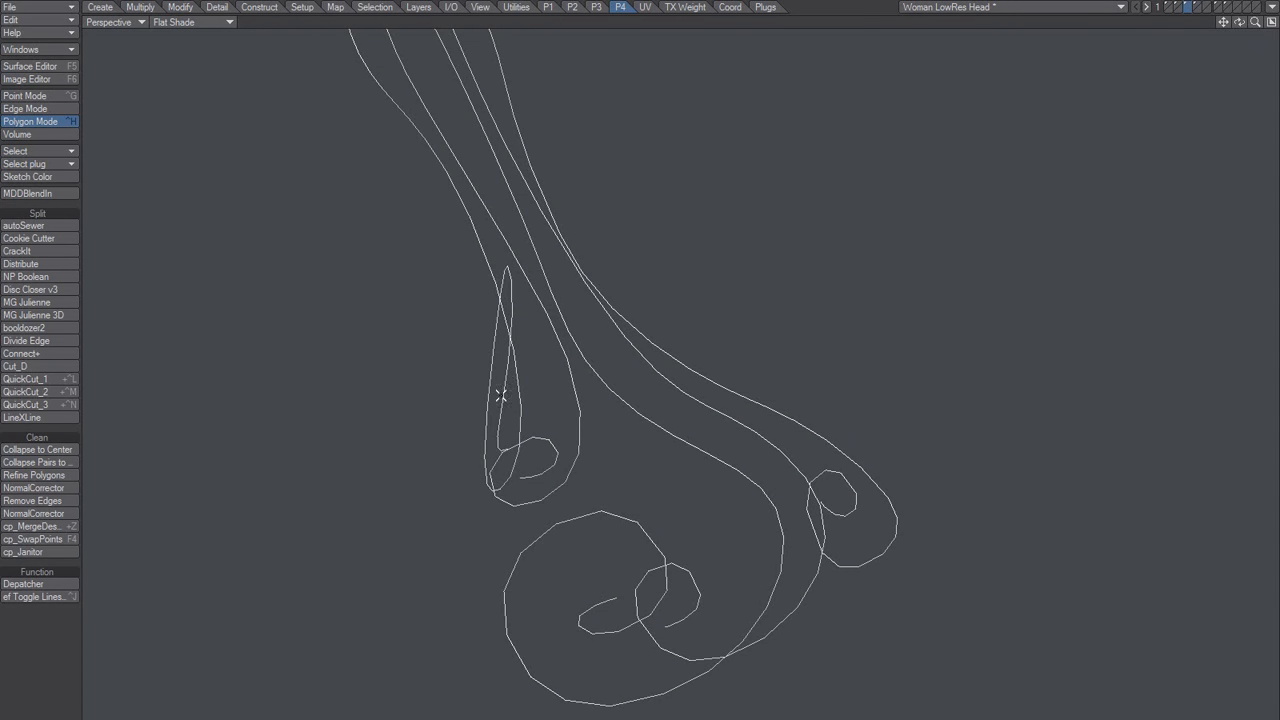
mouse_move(494, 285)
right_down()
mouse_move(500, 426)
mouse_move(514, 364)
right_up()
key(bracketright)
ctrl+alt+drag(521, 379, 517, 408)
ctrl+alt+drag(517, 408, 555, 389)
alt+drag(546, 472, 669, 306)
key(Delete)
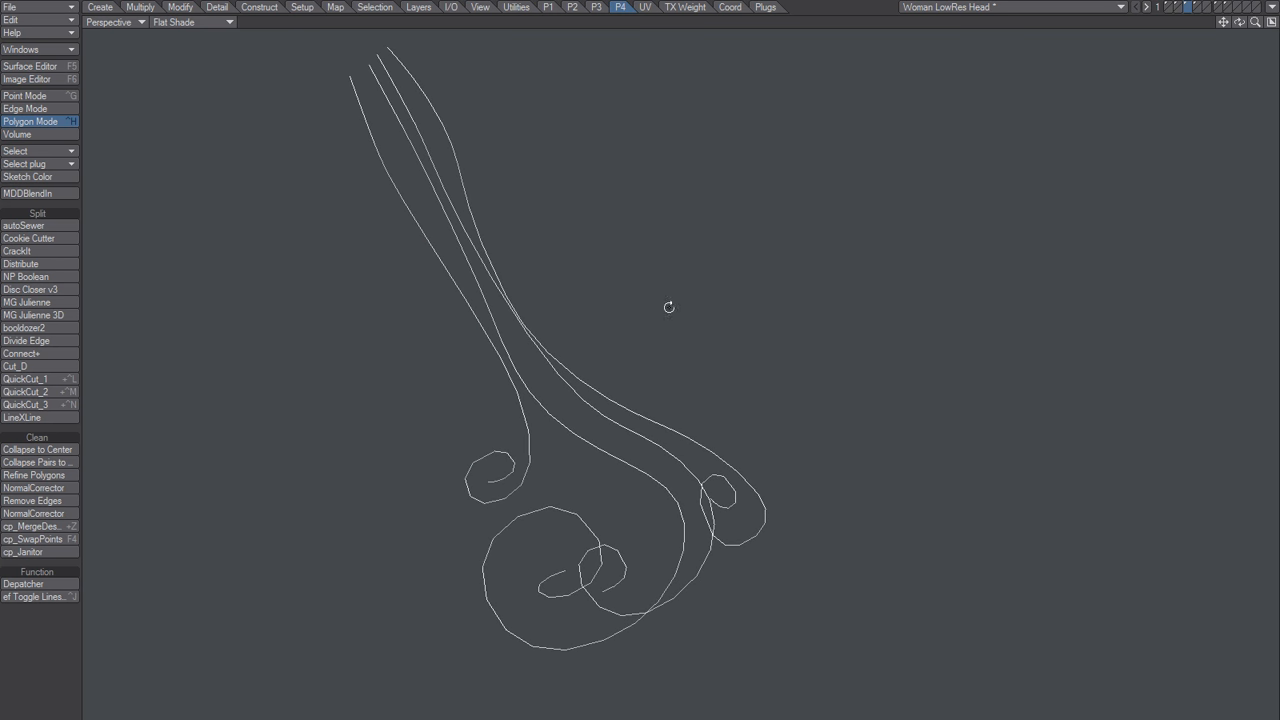
Step: Set the strands in layer 3 as foreground and the subdivided body in layer 4 as background
click(1180, 12)
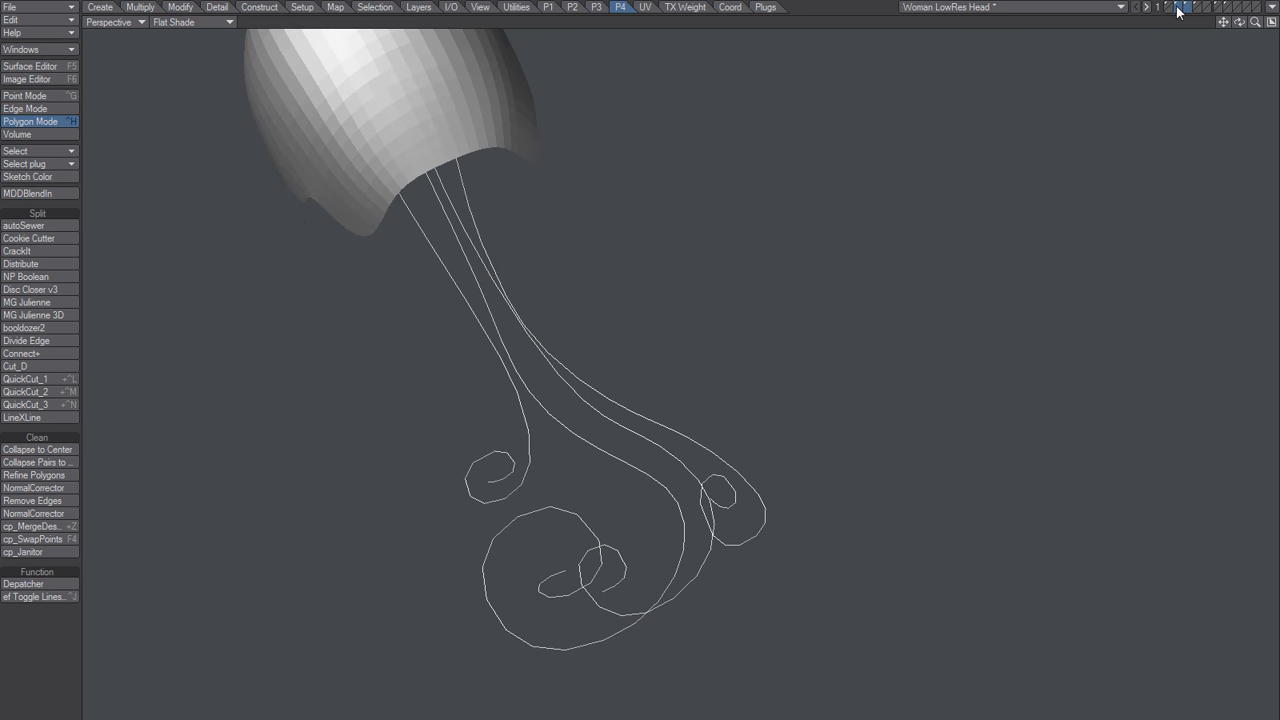
click(1168, 10)
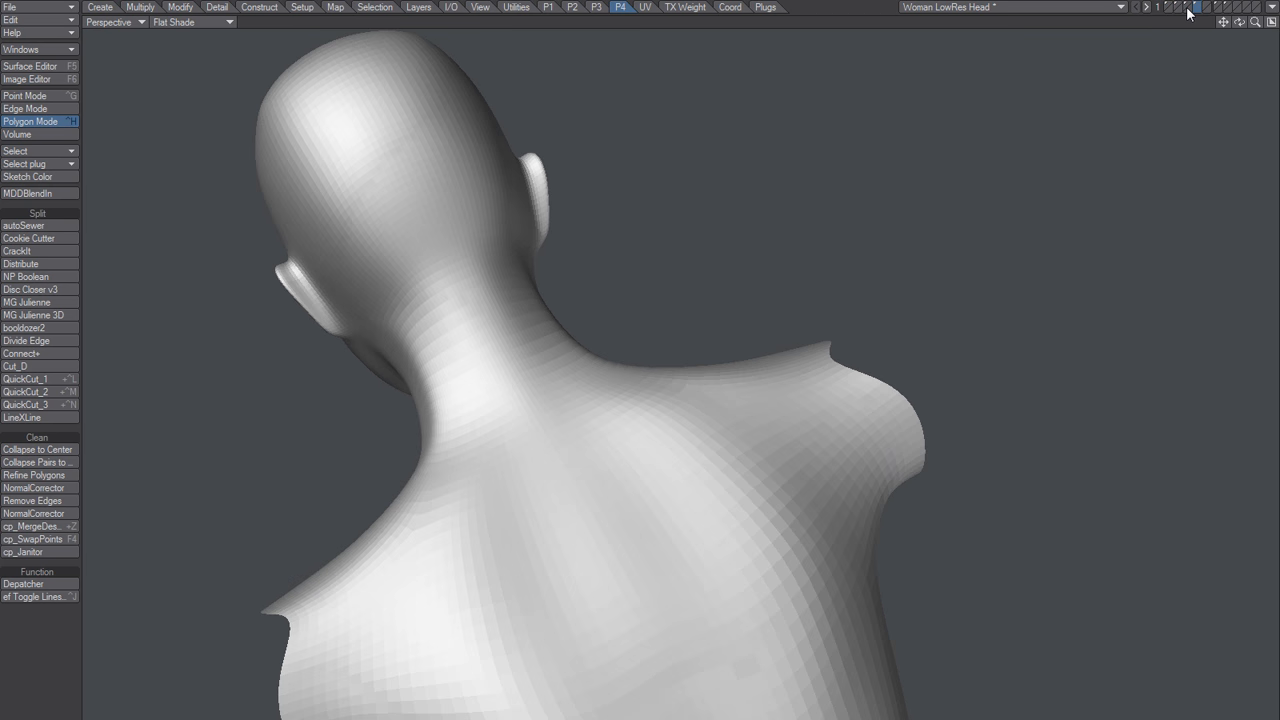
click(1191, 12)
mouse_move(630, 529)
alt+mouse_down()
mouse_move(843, 383)
mouse_move(713, 516)
mouse_move(681, 474)
mouse_move(642, 512)
alt+mouse_up()
key(apostrophe)
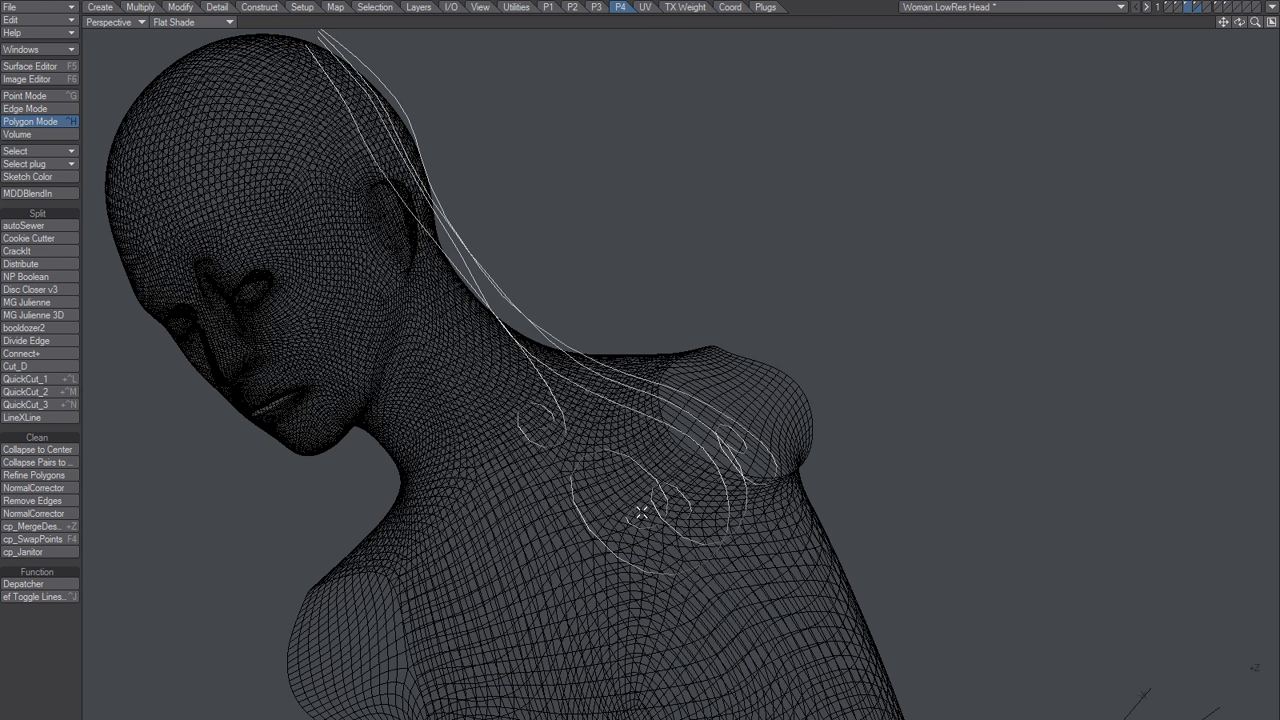
alt+drag(552, 421, 514, 429)
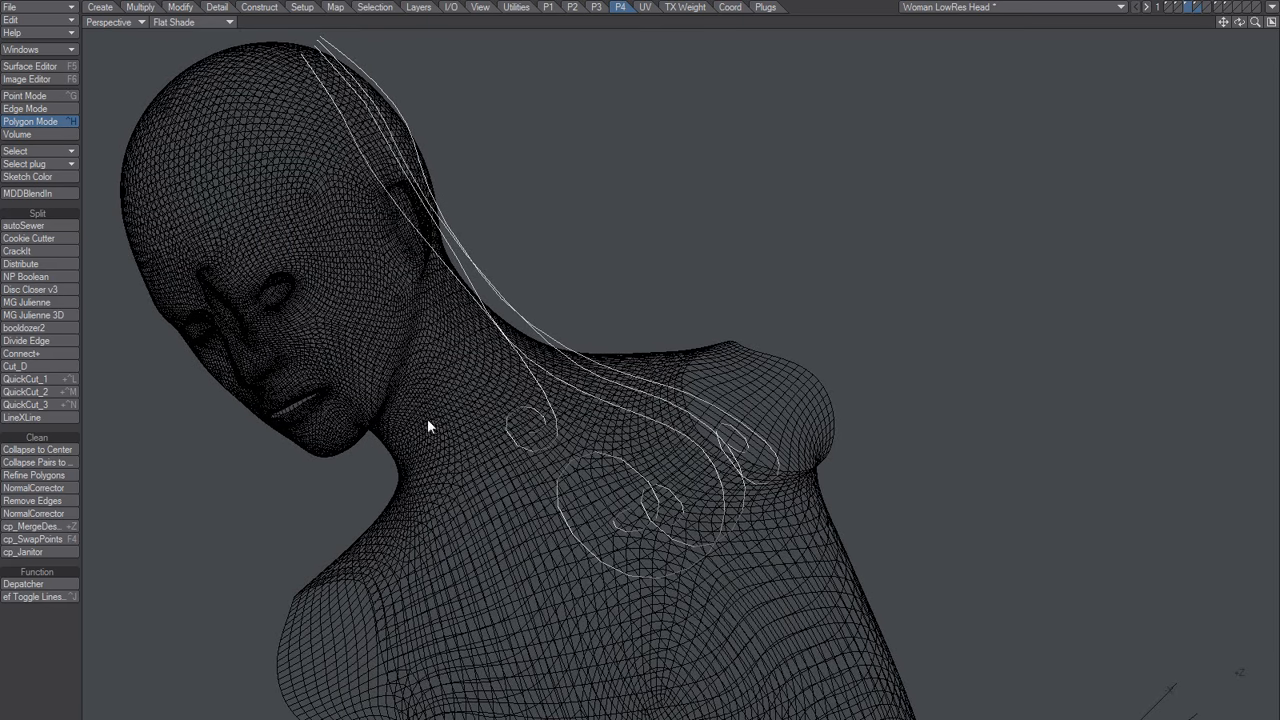
Step: HeatShrink the strands onto the background body with an amount of 99% in Z mode
key(n)
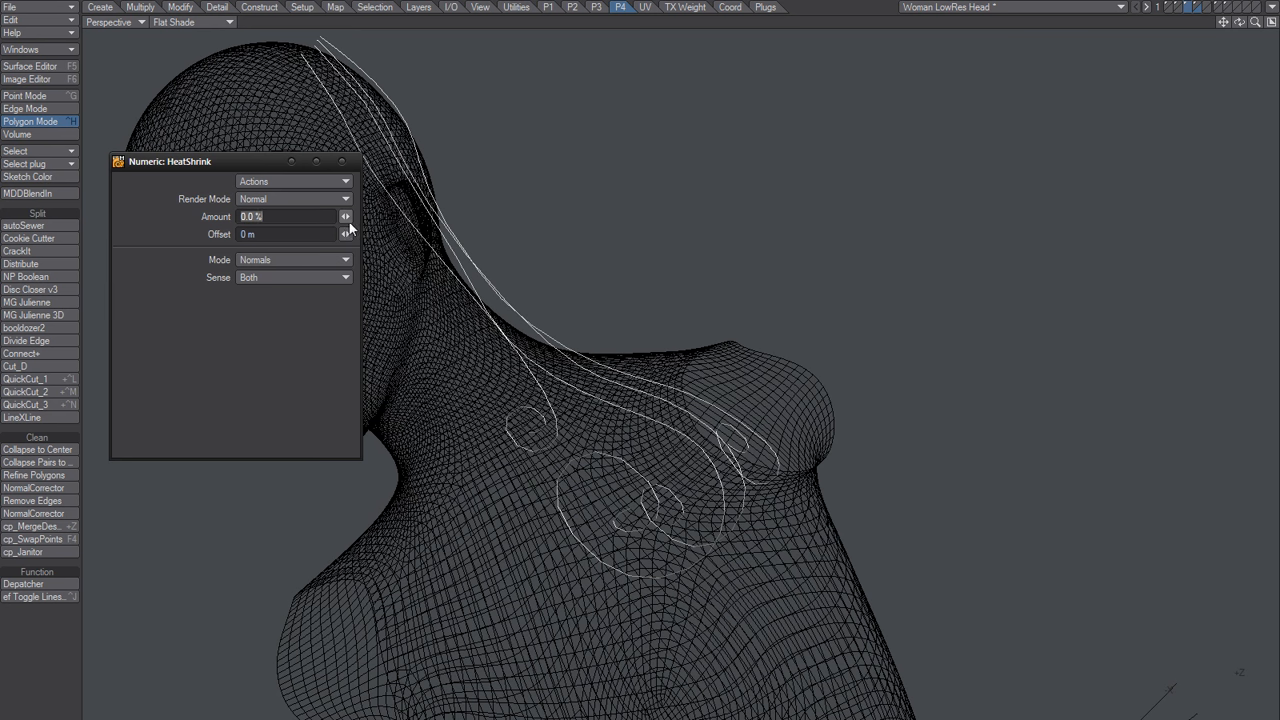
click(345, 217)
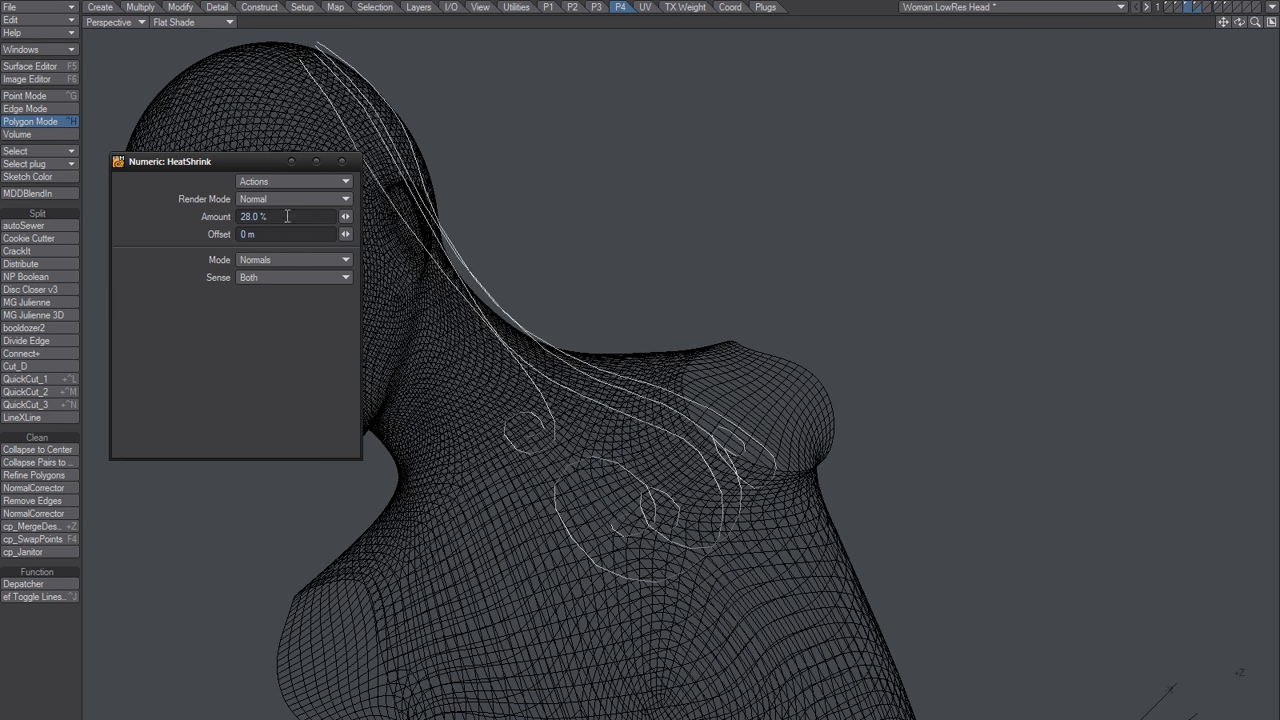
text(99)
key(Tab)
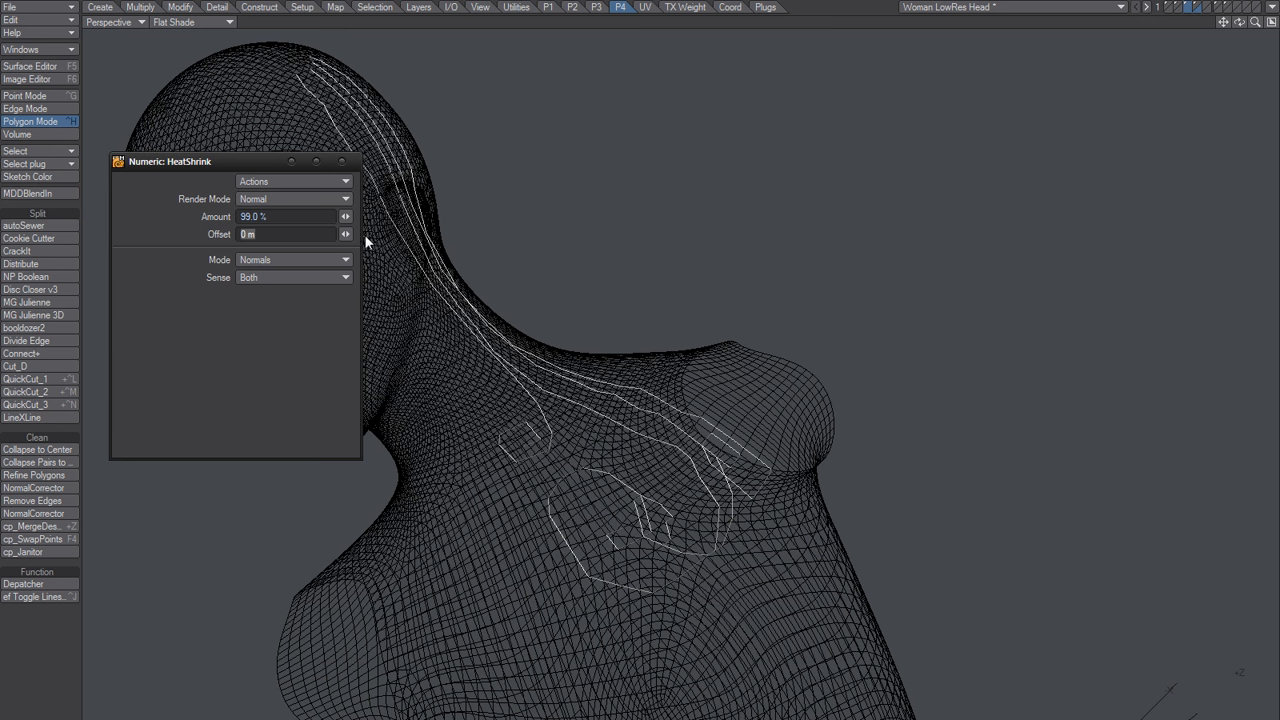
click(270, 262)
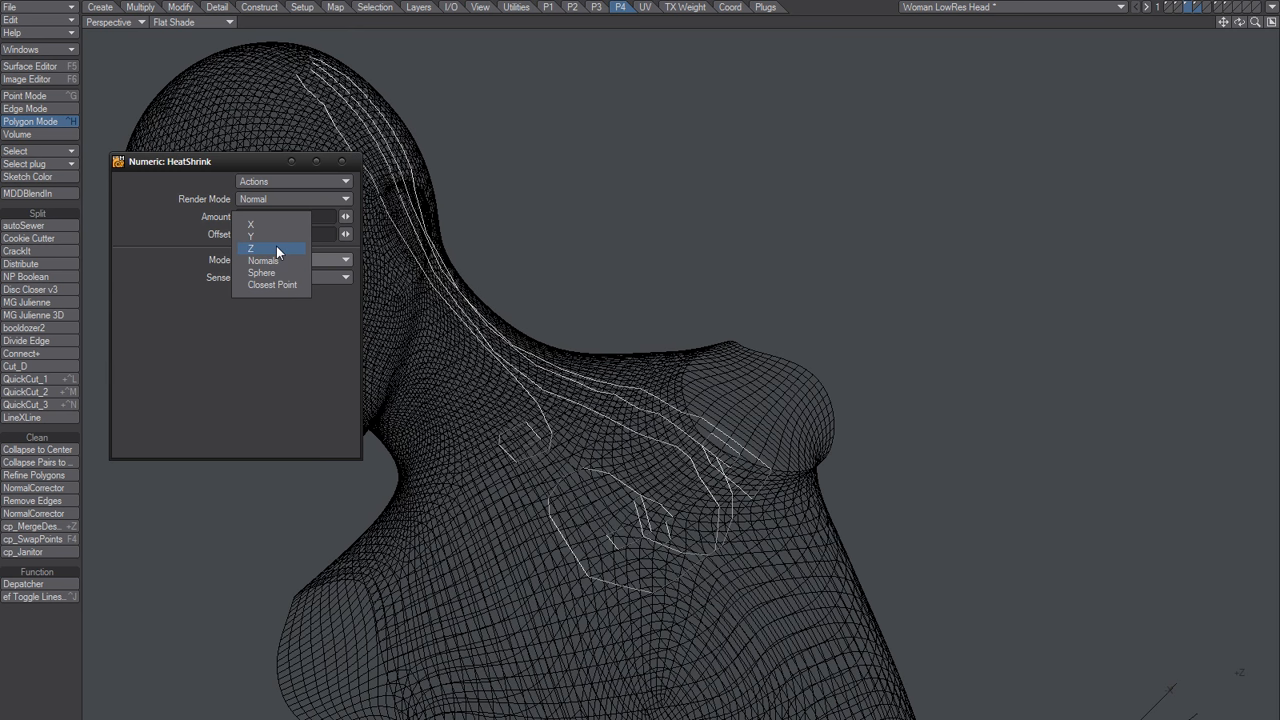
click(276, 246)
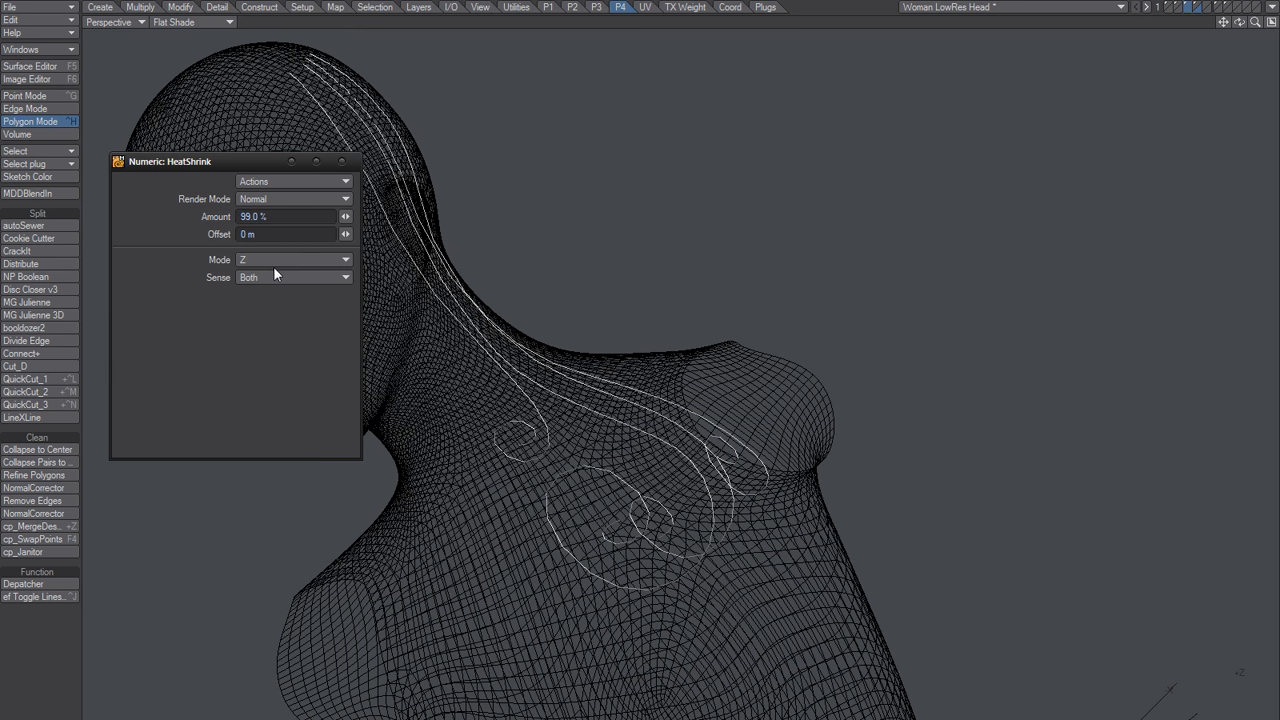
click(343, 163)
alt+drag(396, 230, 558, 462)
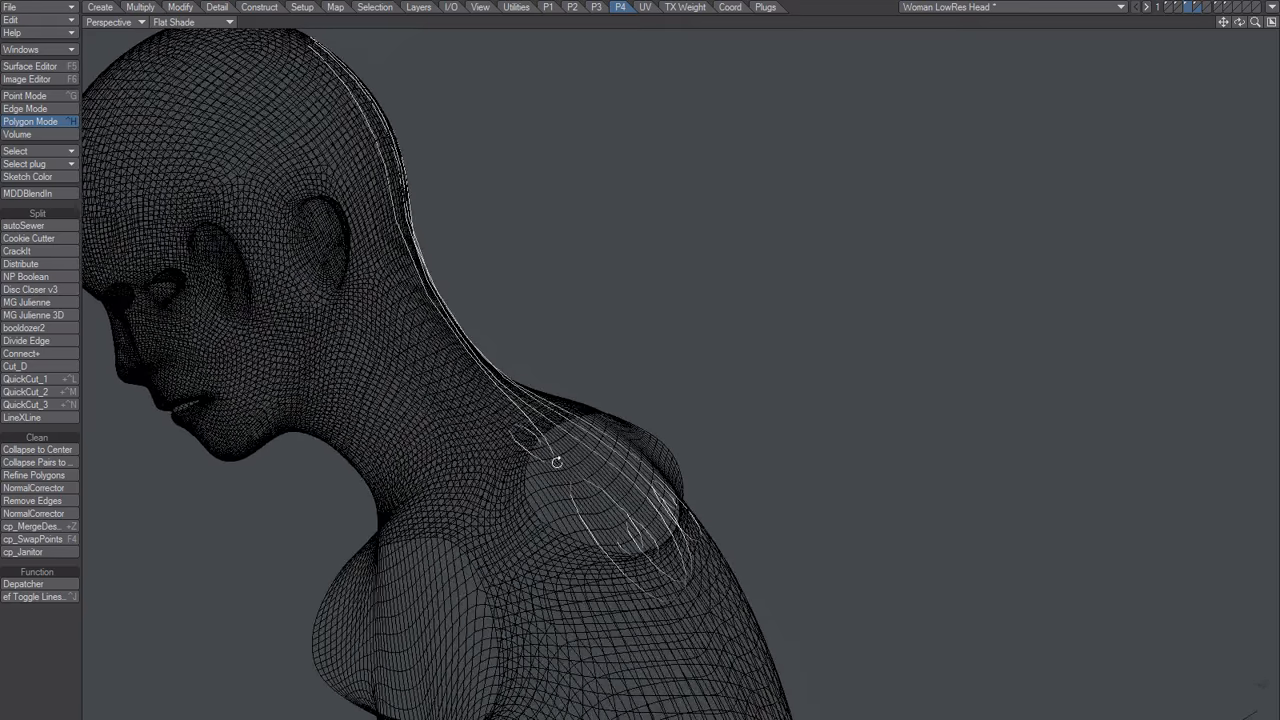
alt+drag(489, 311, 428, 268)
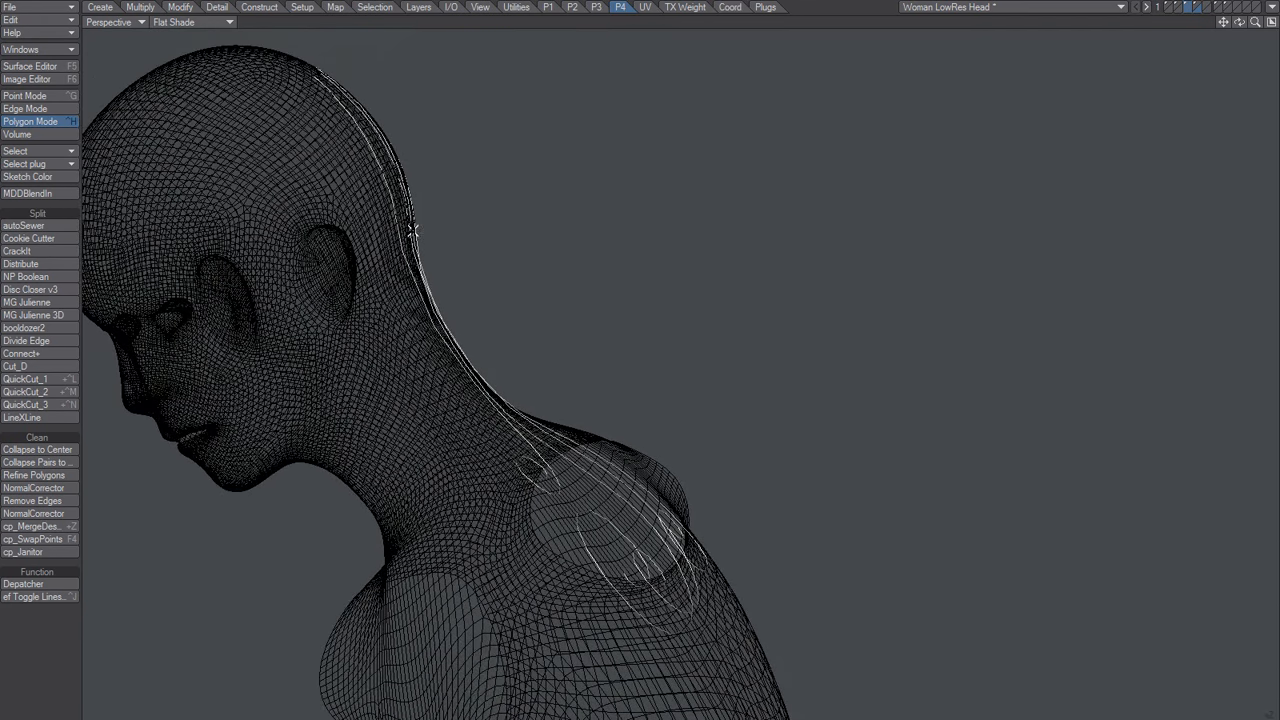
Step: Select the strand sections below the crown and move them slightly outward off the neck and back
drag(348, 171, 512, 126)
alt+drag(453, 254, 461, 212)
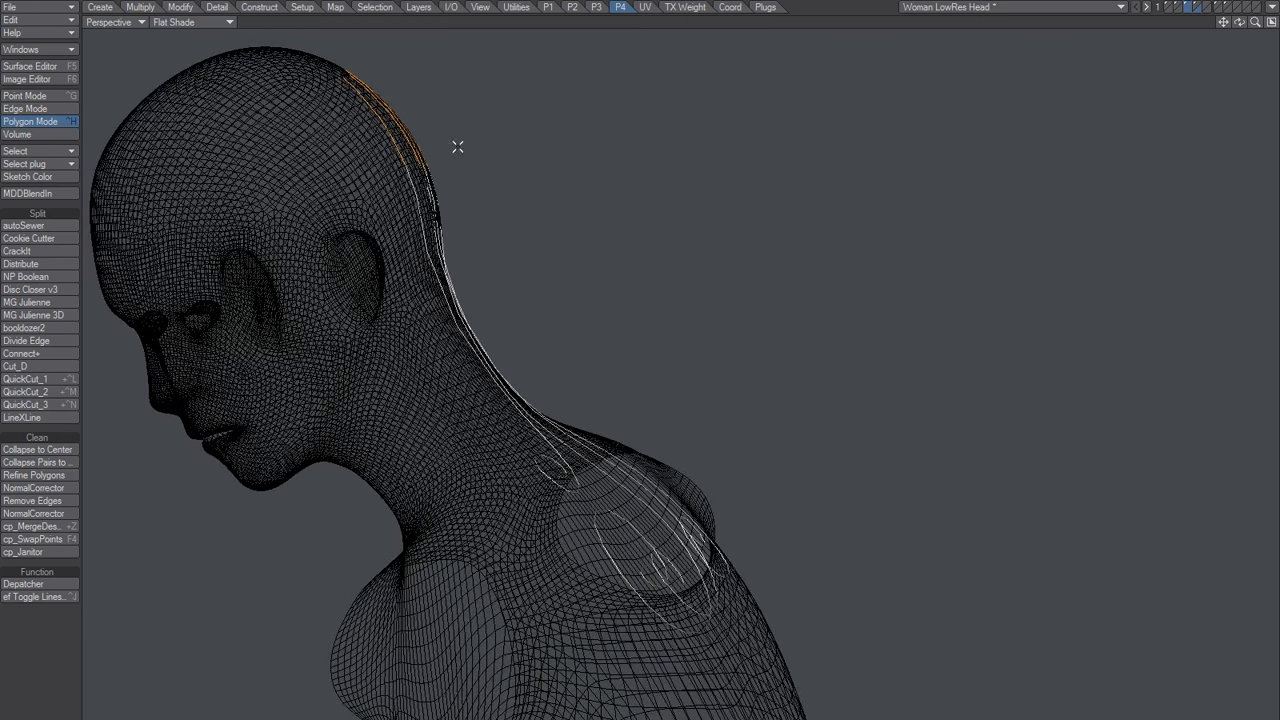
mouse_move(457, 147)
alt+mouse_down()
mouse_move(417, 191)
mouse_move(464, 205)
mouse_move(463, 250)
alt+mouse_up()
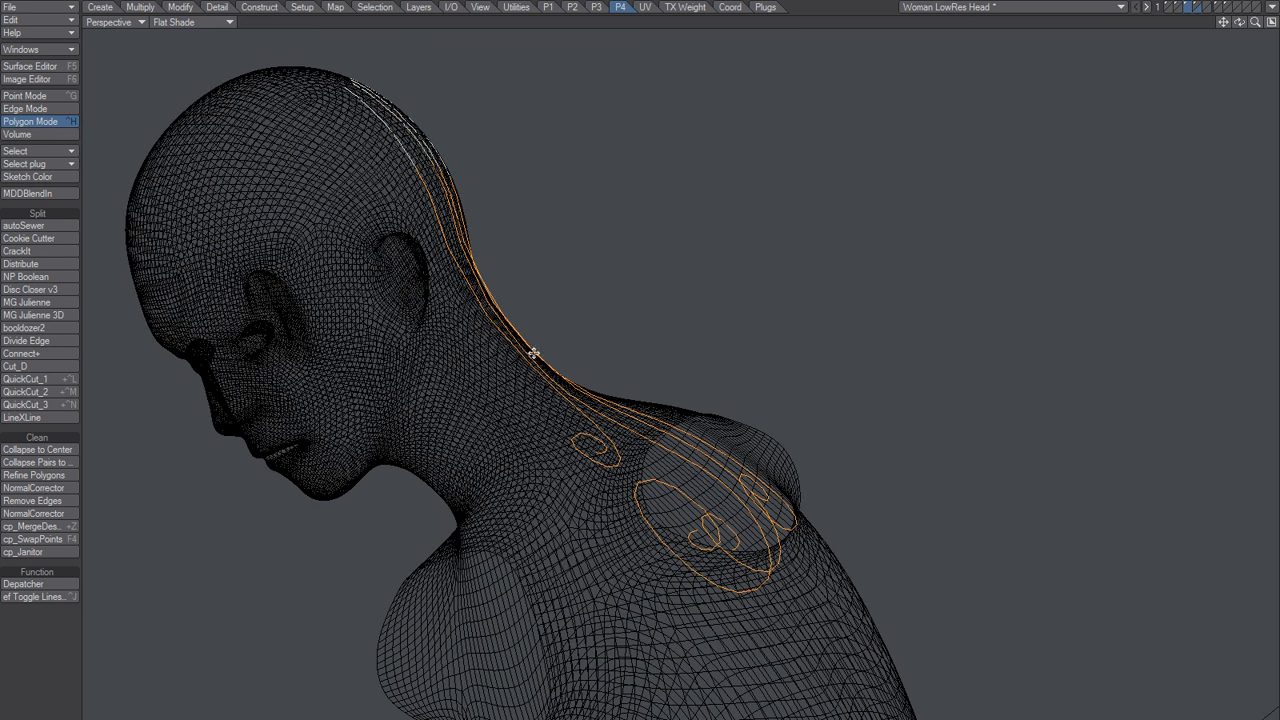
alt+drag(531, 354, 551, 371)
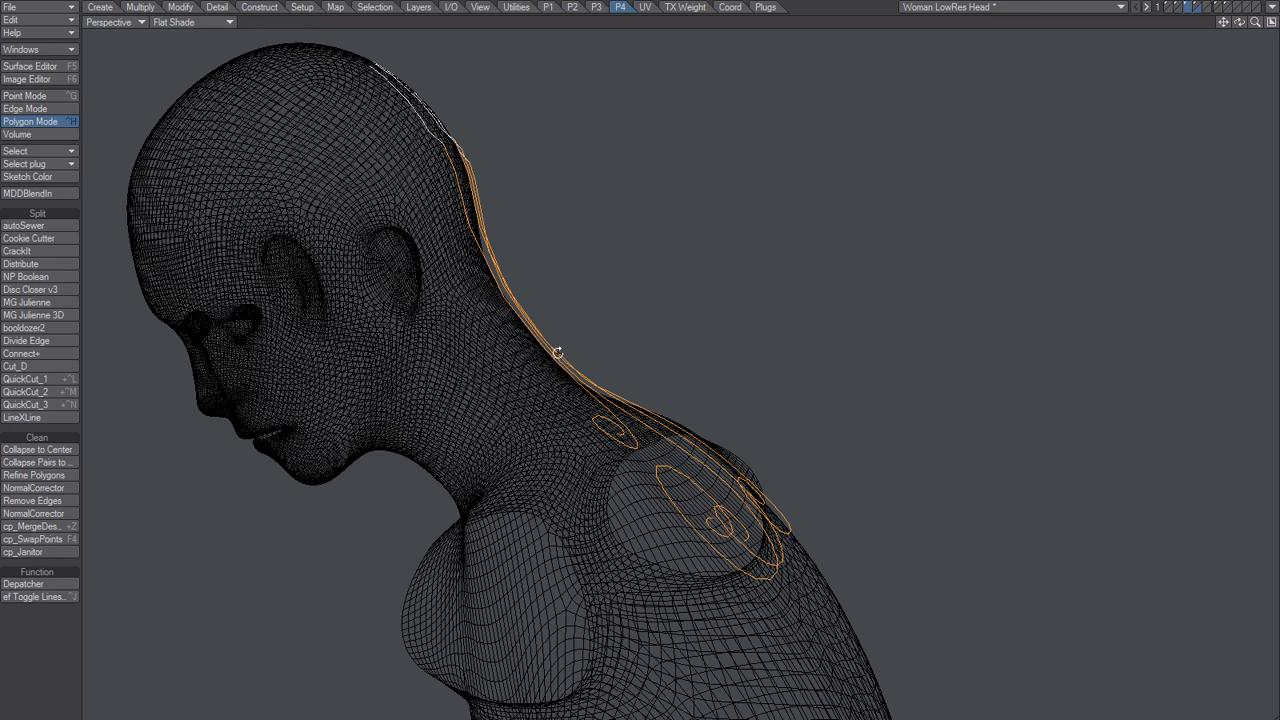
alt+drag(558, 353, 603, 386)
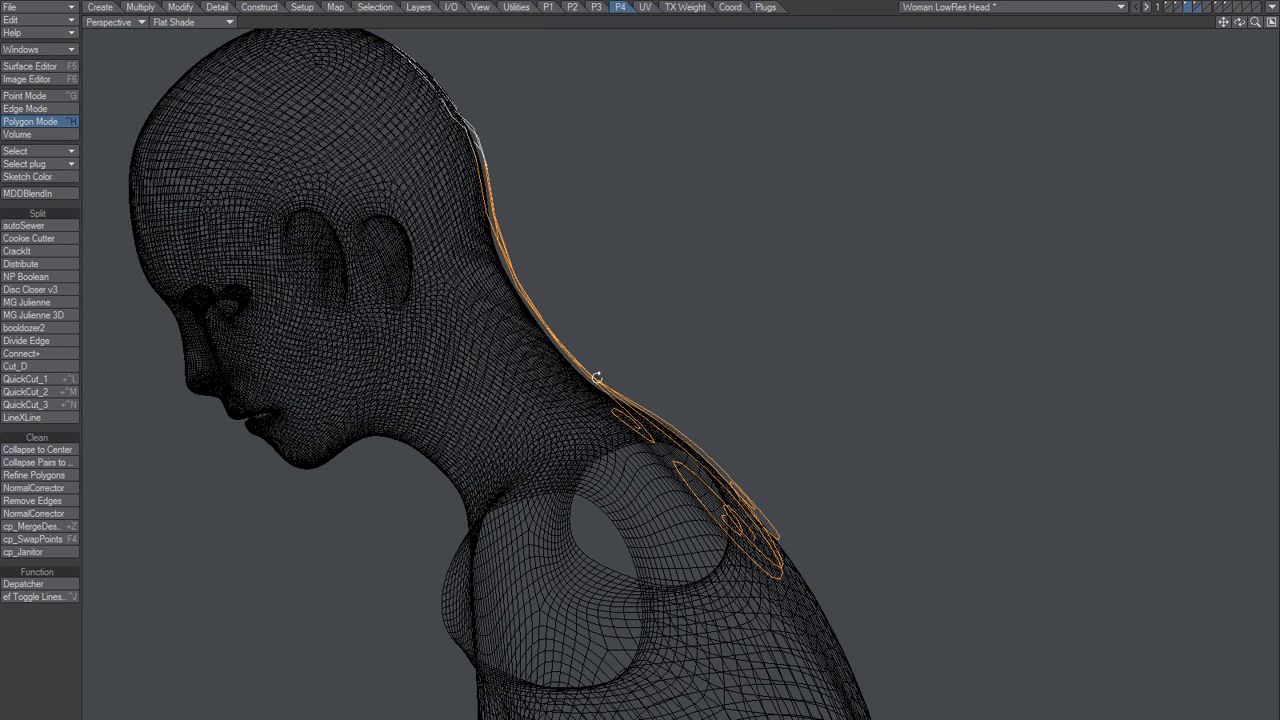
drag(595, 380, 597, 443)
key(shift+bracketleft)
key(t)
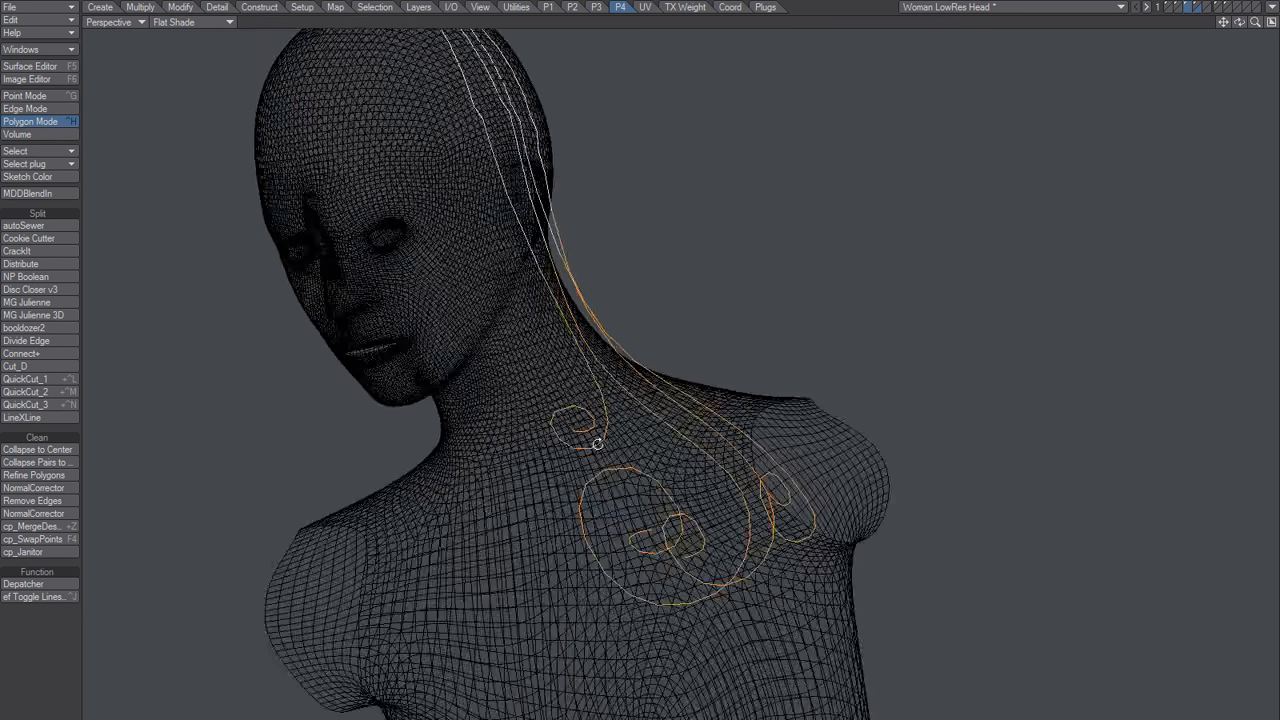
Step: Invert the selection and try RT Smooth on the upper strand sections with 22 iterations
key(shift+apostrophe)
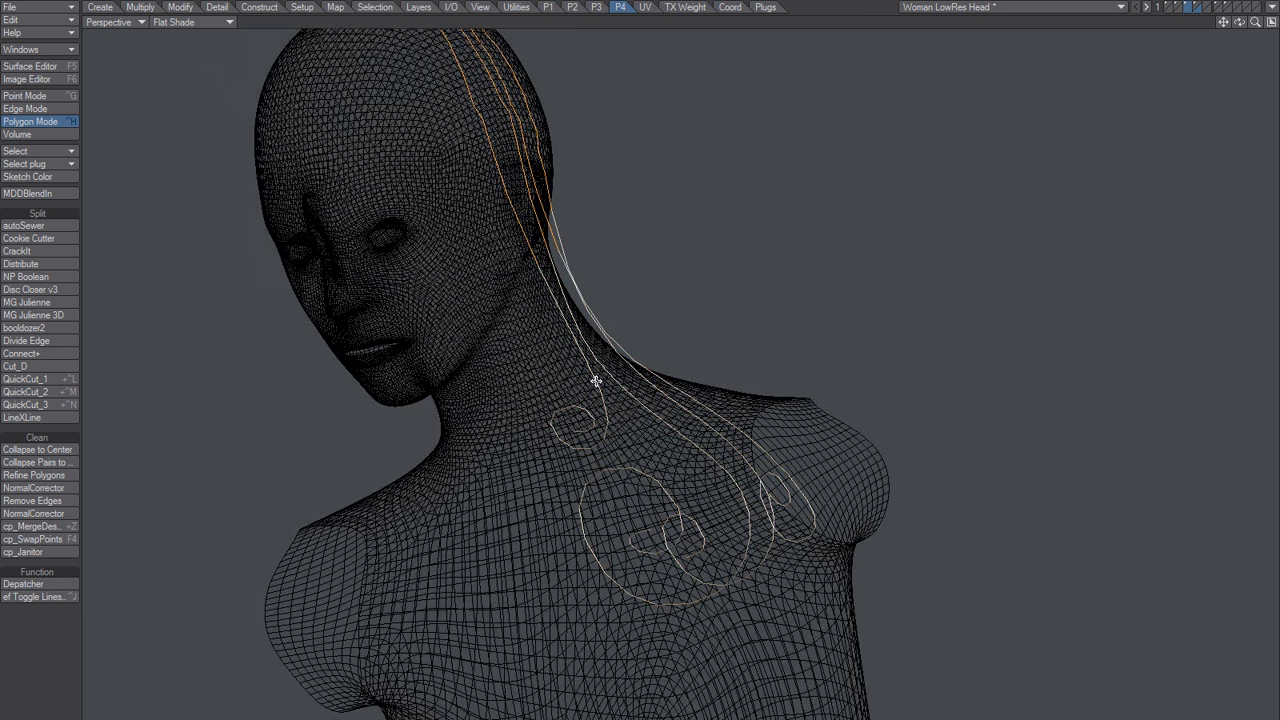
key(shift+m)
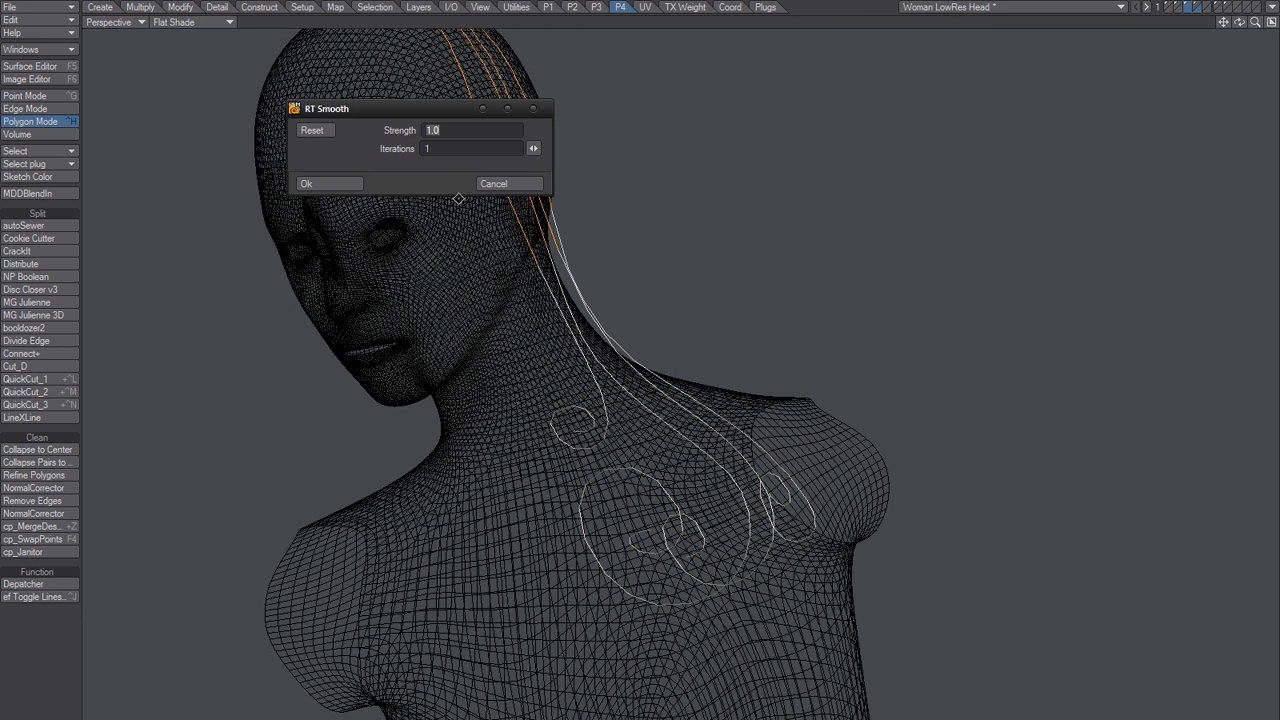
drag(535, 148, 572, 148)
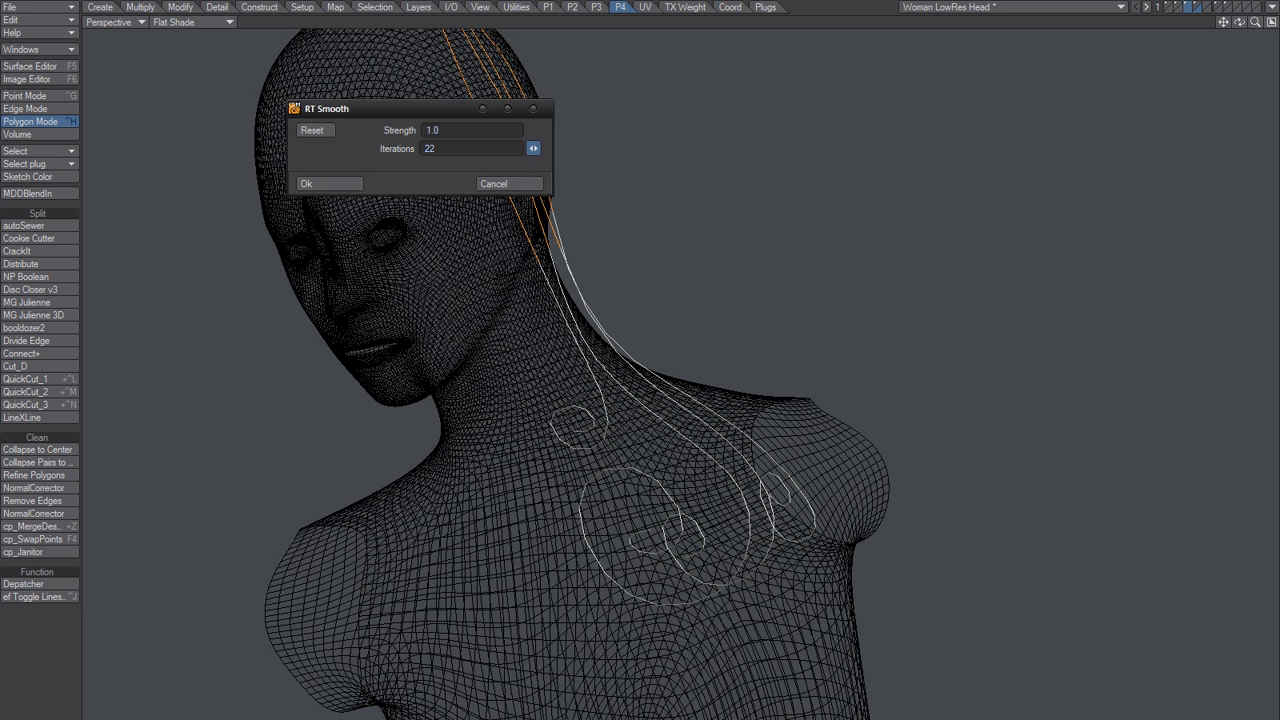
click(329, 183)
alt+drag(491, 306, 577, 337)
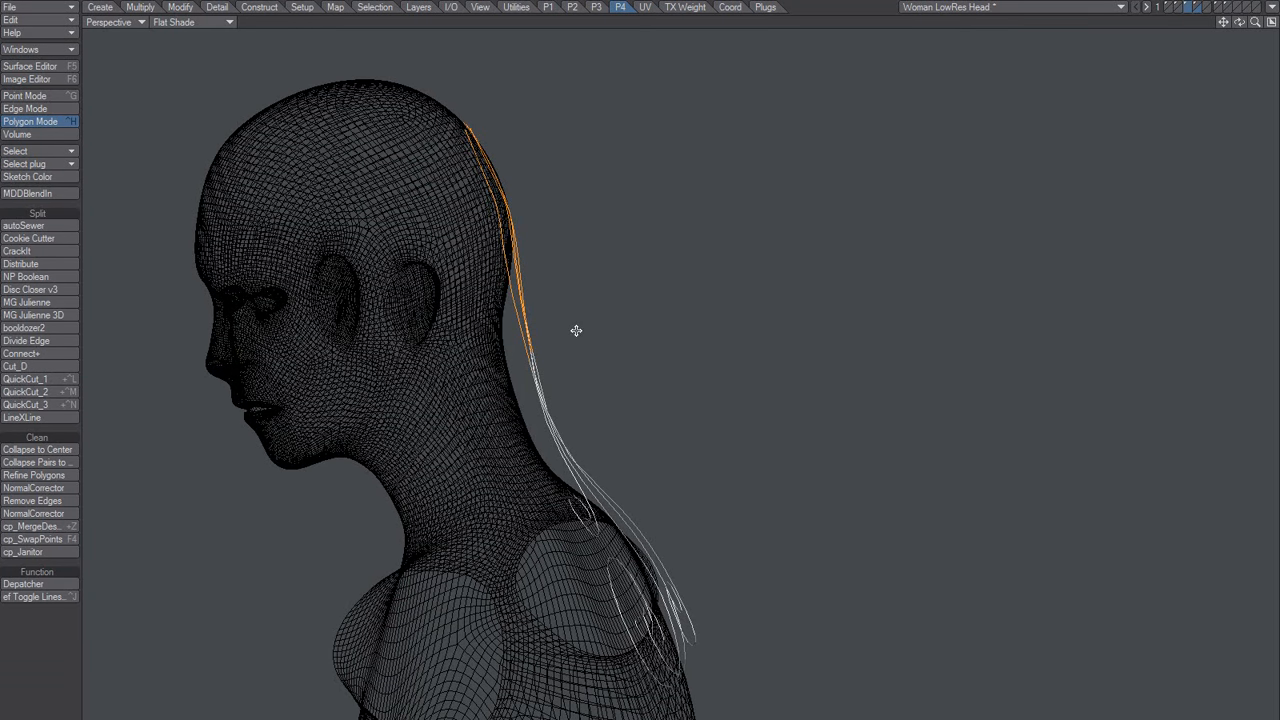
Step: Smooth only the middle strand sections between the back of the head and the neck with RT Smooth
alt+drag(543, 237, 471, 157)
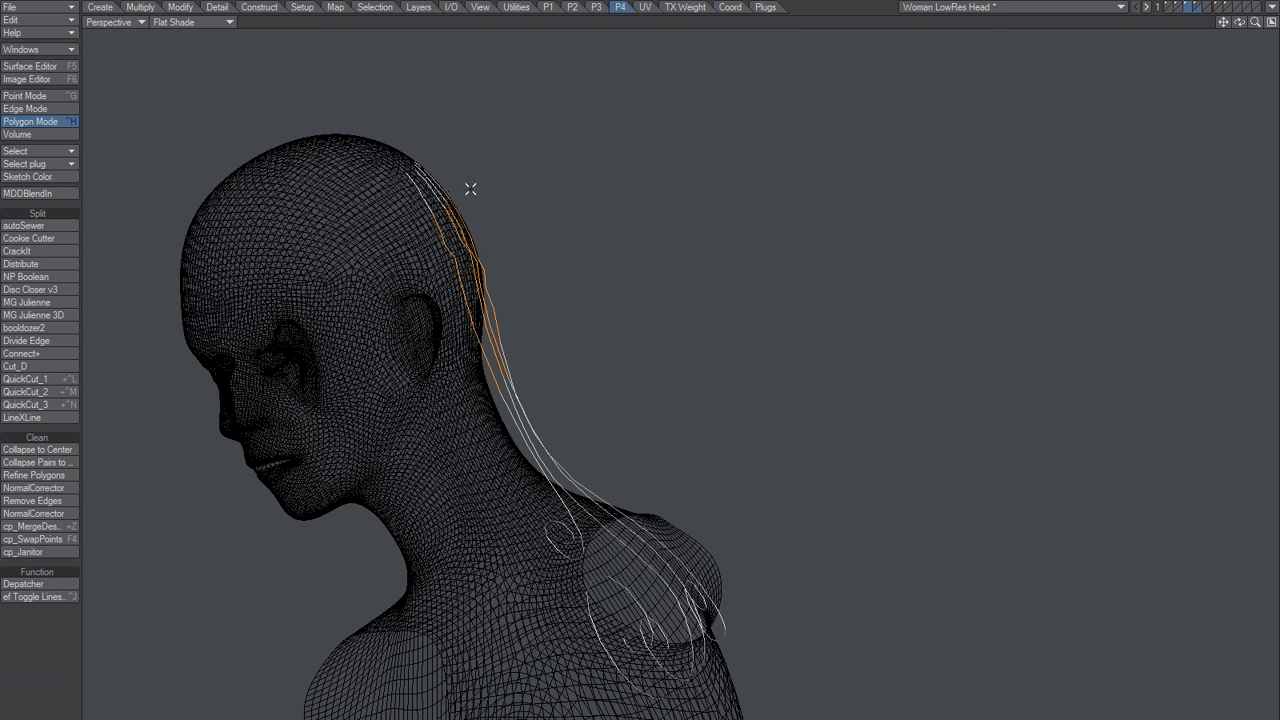
alt+drag(470, 237, 423, 209)
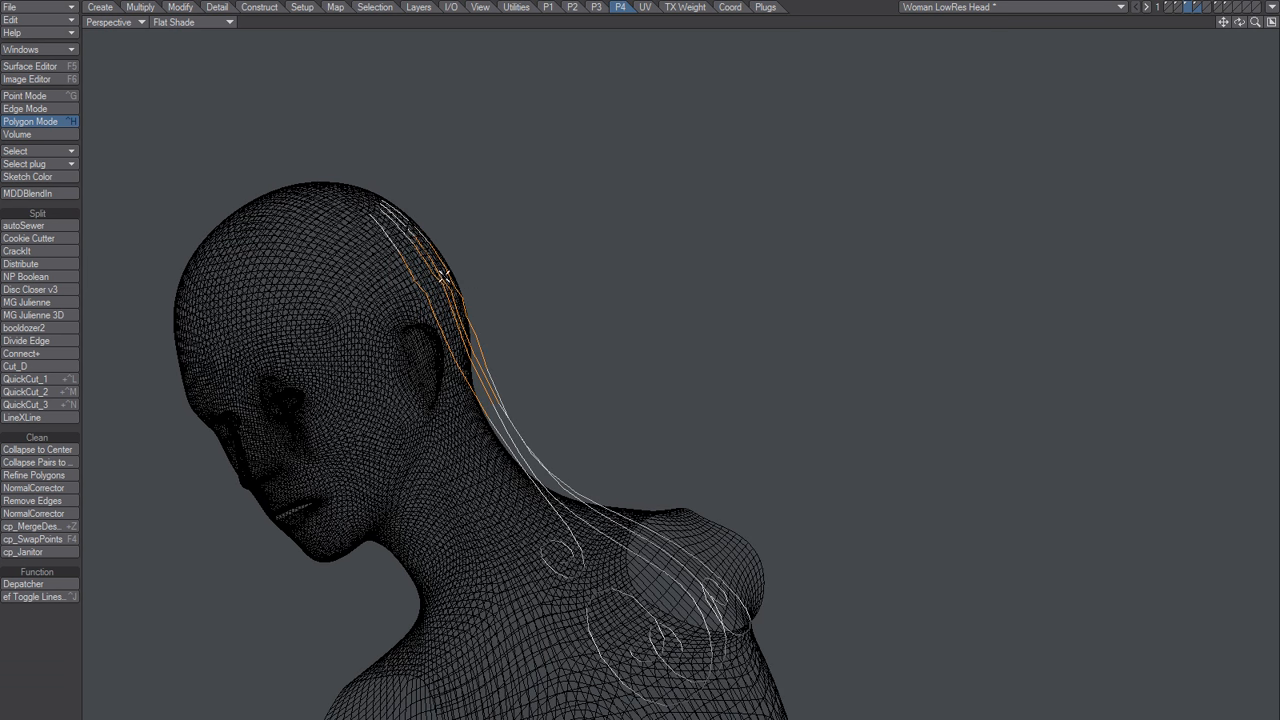
key(shift+s)
drag(533, 148, 472, 171)
click(328, 183)
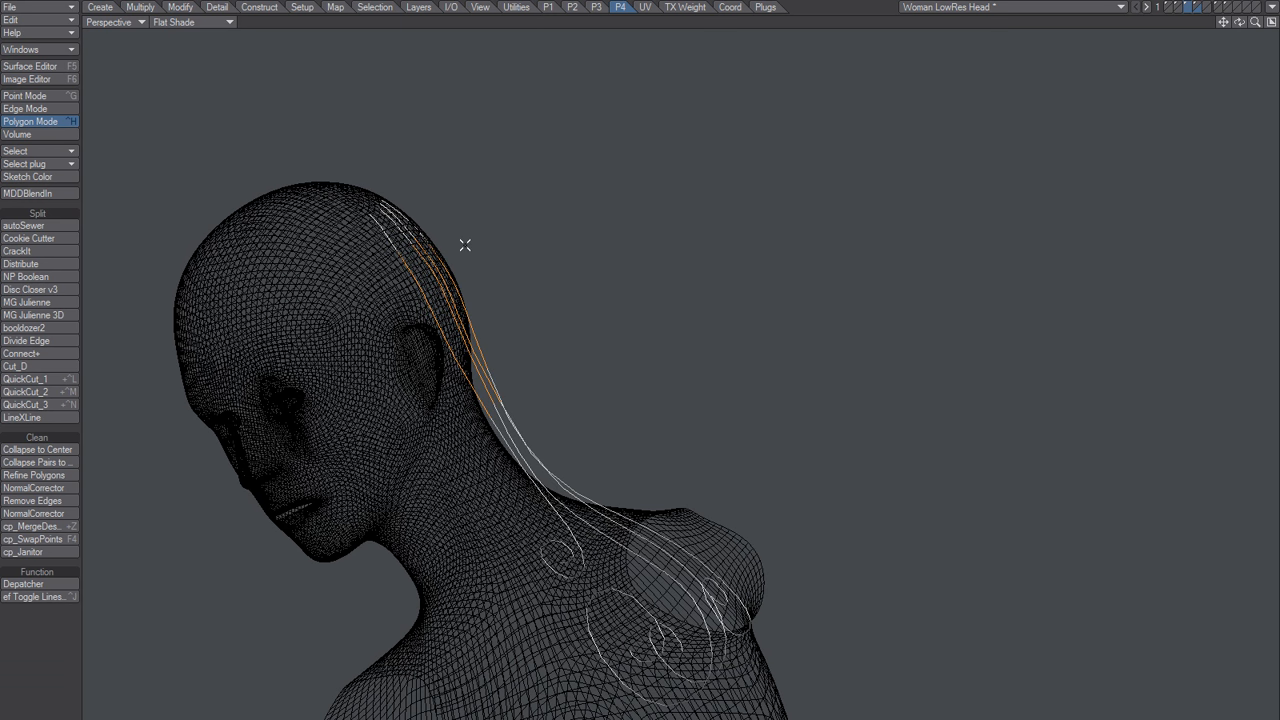
alt+drag(550, 473, 686, 452)
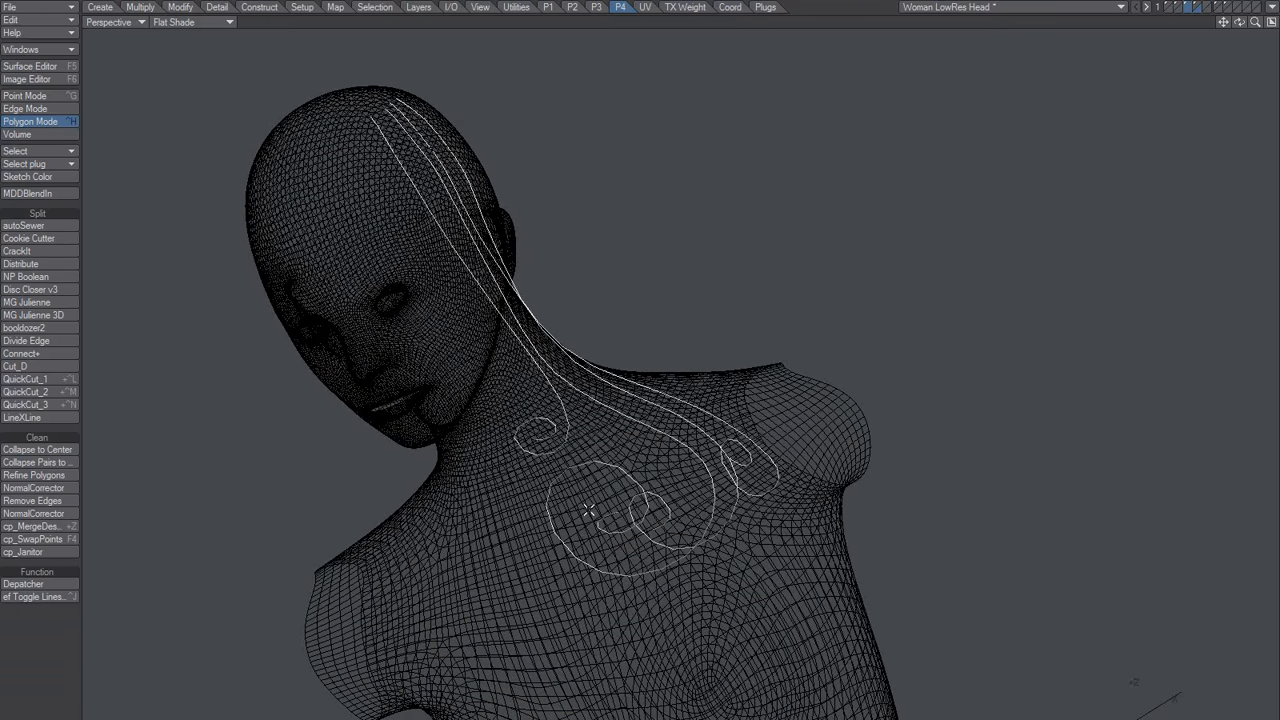
Step: Create a relative endomorph named Bulge and a weight map named BulgeW with an initial value of 100%
alt+drag(569, 560, 718, 501)
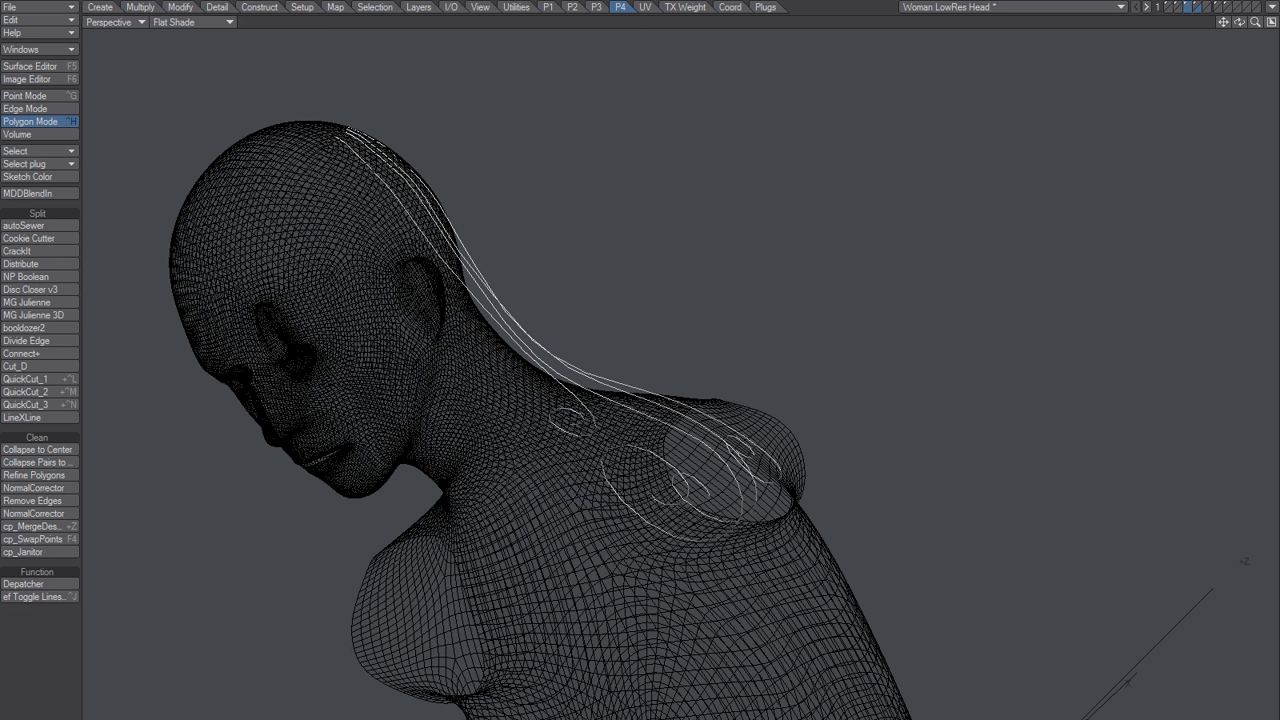
key(shift+z)
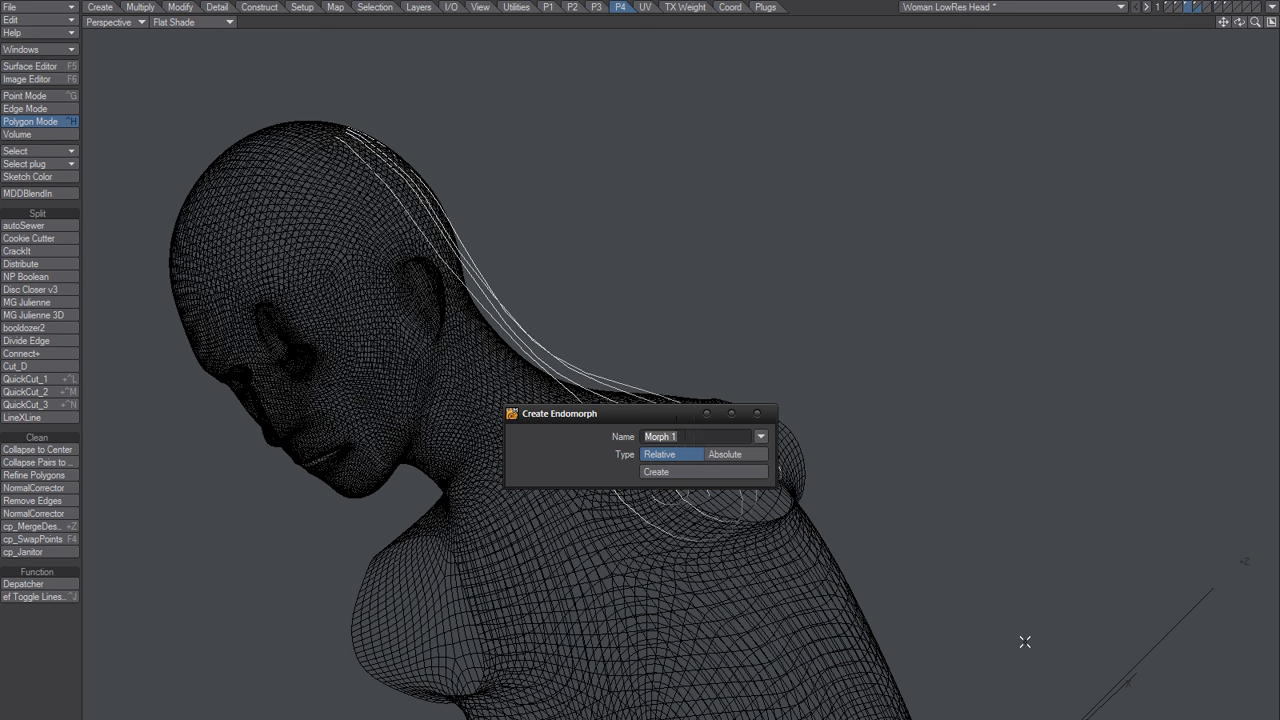
text(Bulge)
key(Return)
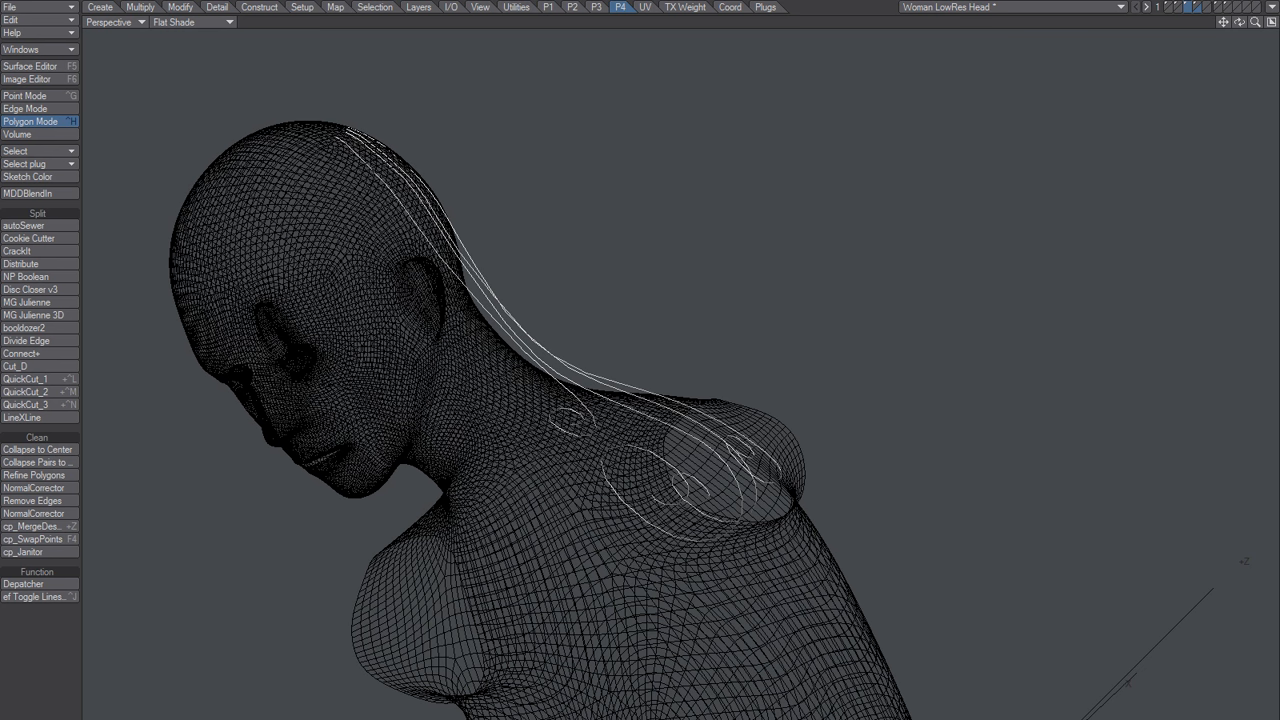
click(1074, 718)
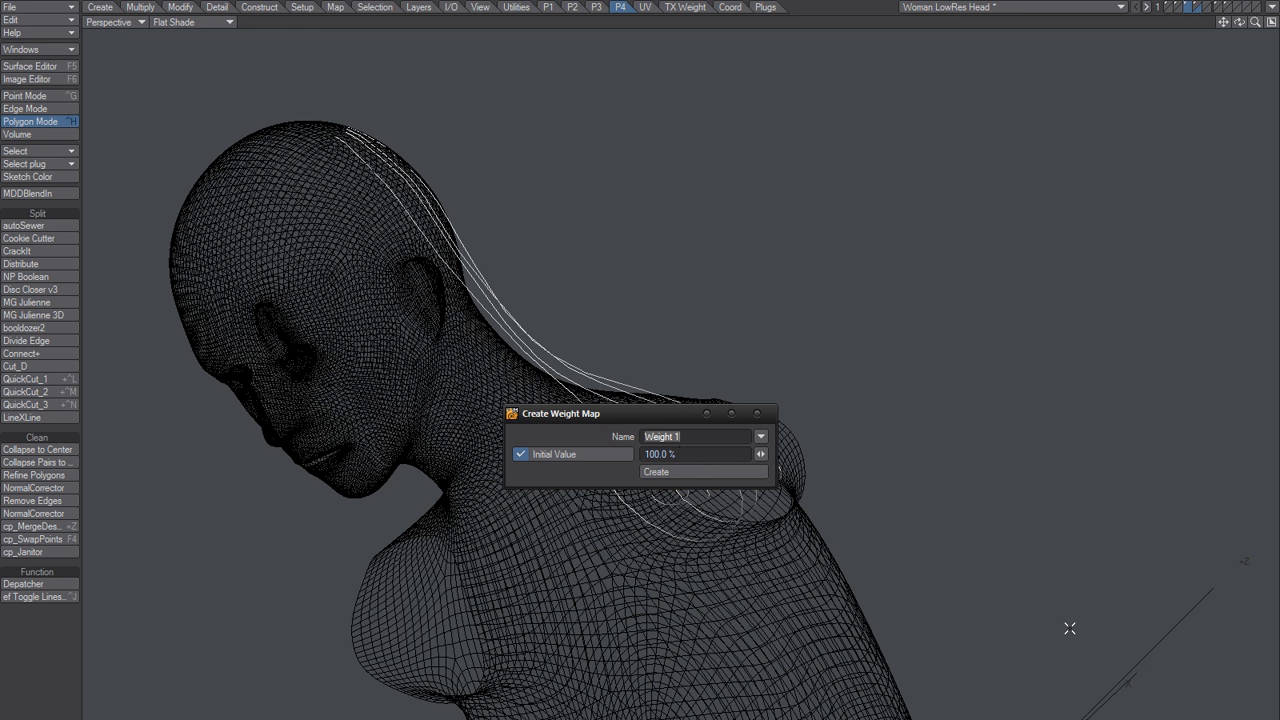
text(BulgeW)
key(Return)
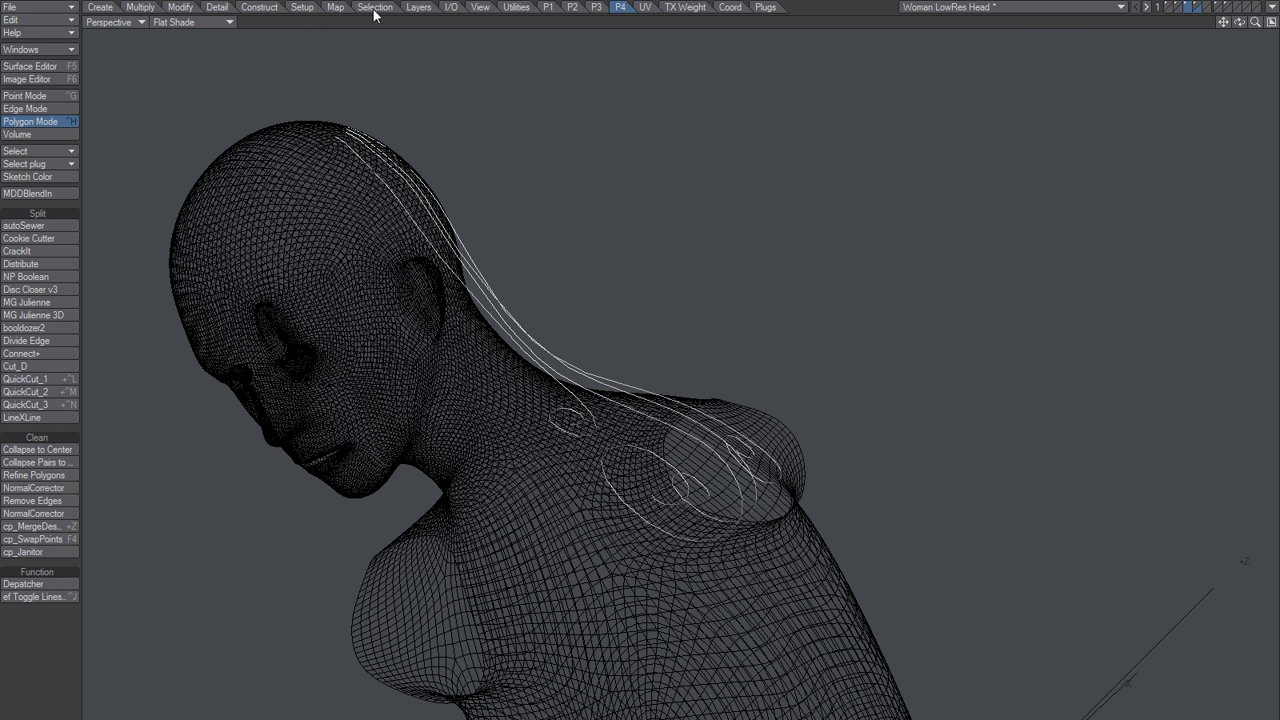
Step: Start Apply Texture with the Weight Map type and BulgeW as its map, and open the texture for editing
click(336, 8)
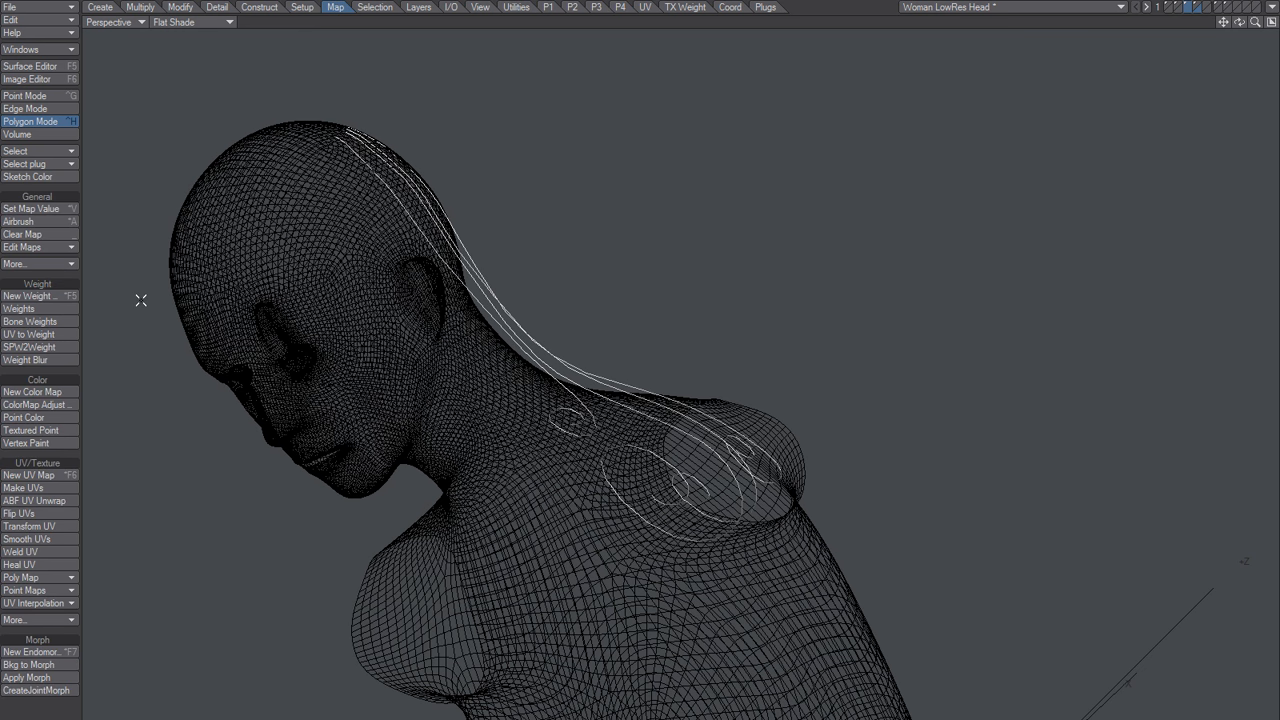
click(61, 431)
drag(600, 380, 333, 344)
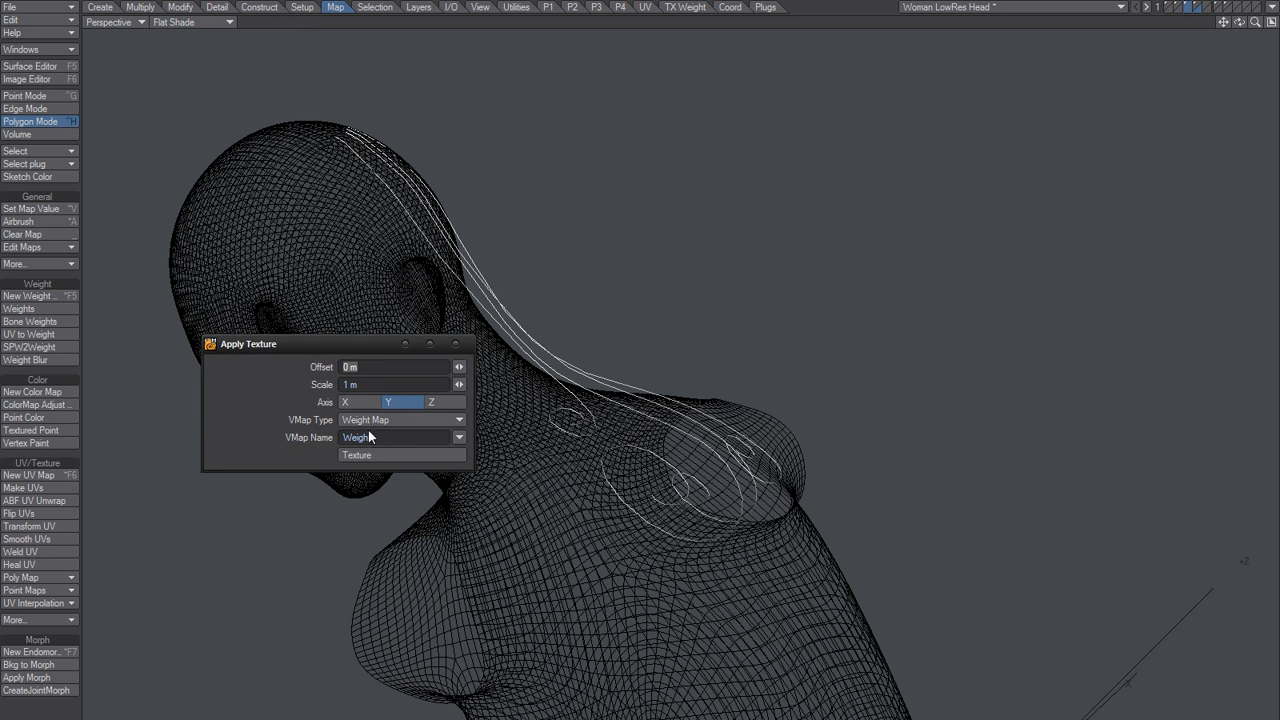
click(412, 420)
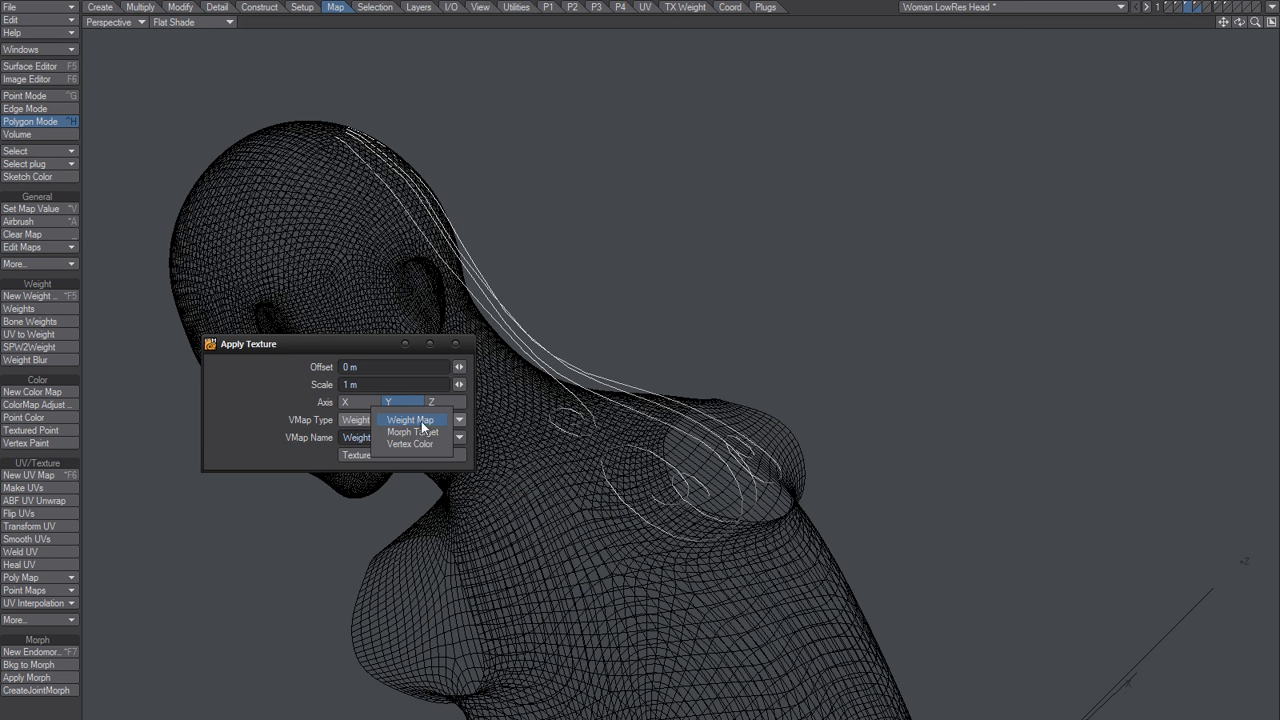
click(444, 425)
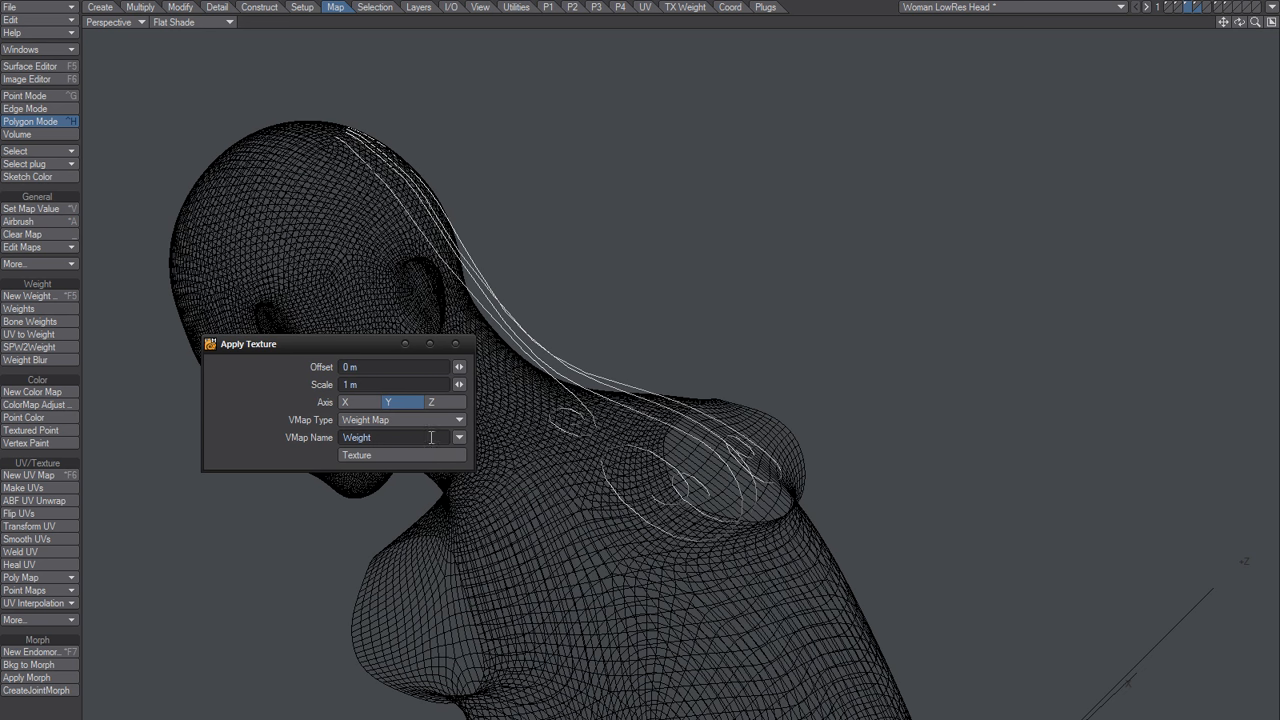
click(458, 437)
click(470, 445)
drag(408, 437, 261, 438)
click(274, 435)
click(383, 456)
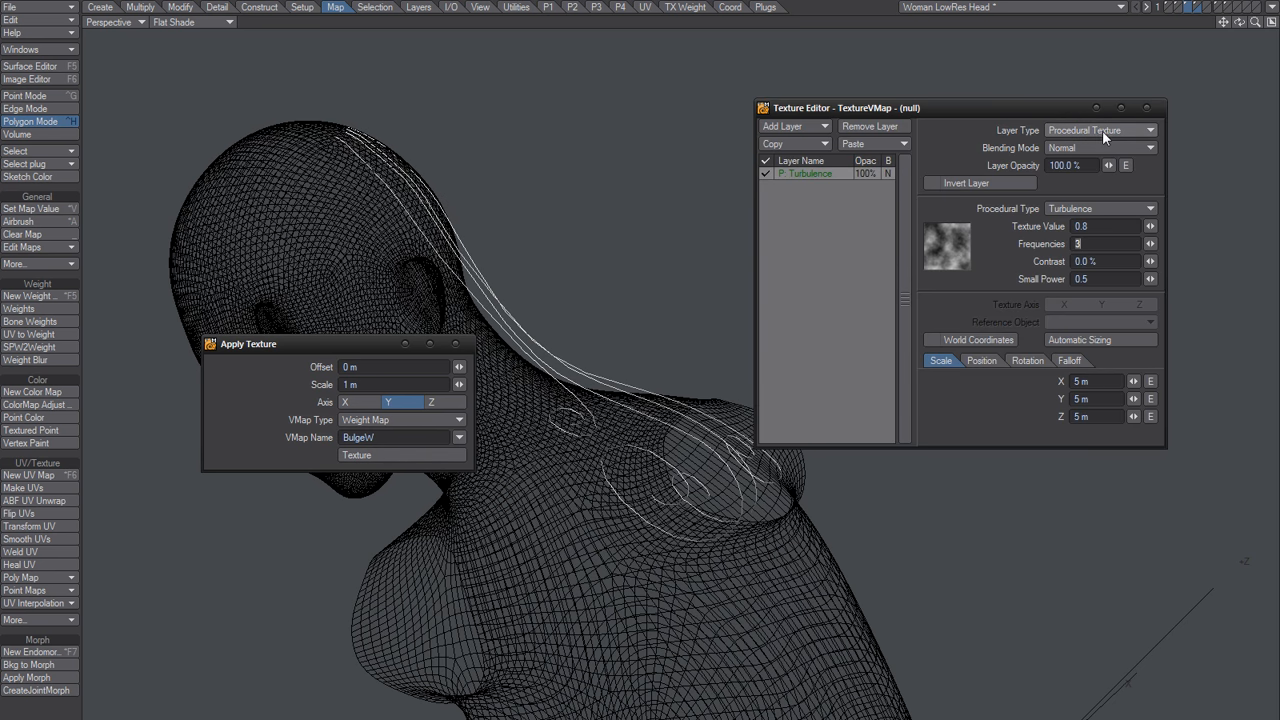
Step: Set the Turbulence texture's scale to 1 m on X, Y and Z
click(1090, 384)
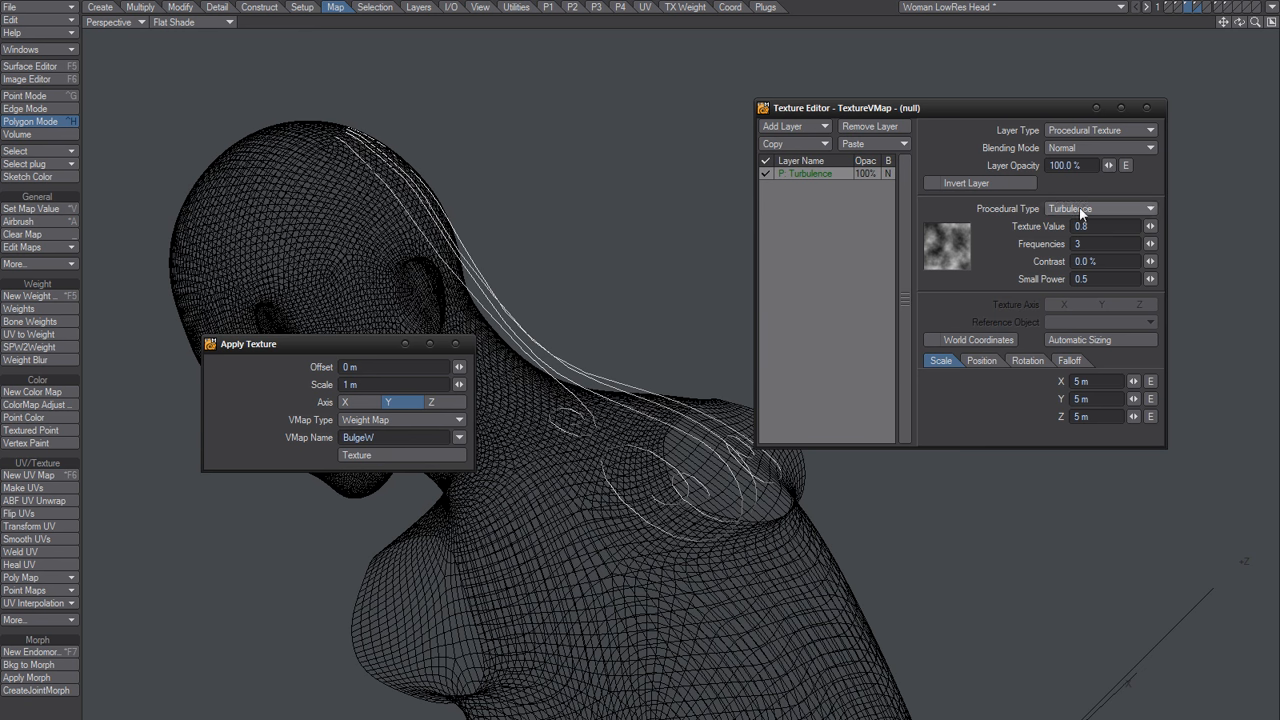
click(1109, 298)
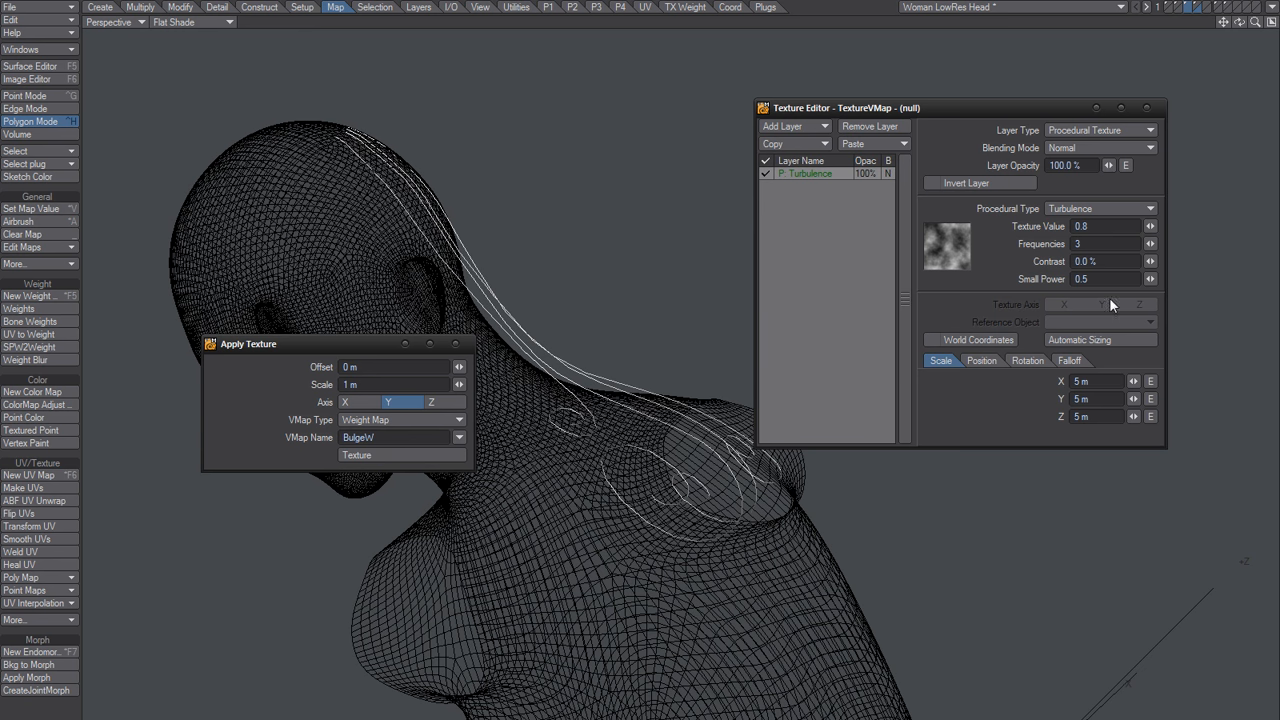
click(1103, 381)
click(1092, 386)
text(1)
key(Tab)
text(11)
key(Tab)
text(1)
key(Tab)
key(Tab)
text(1)
key(Tab)
click(980, 423)
click(950, 182)
click(952, 185)
Step: Set the Move tool's falloff to Weight Map and try moving the strands along Z by about -145 mm
key(n)
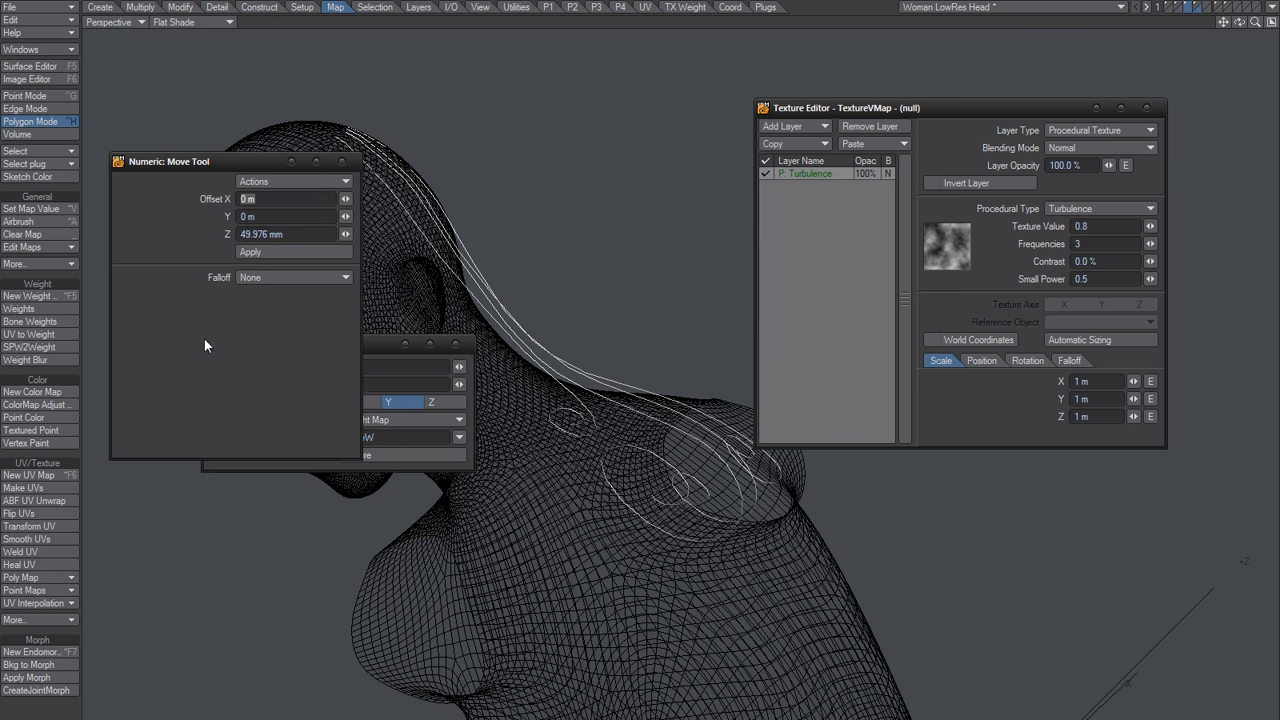
click(252, 277)
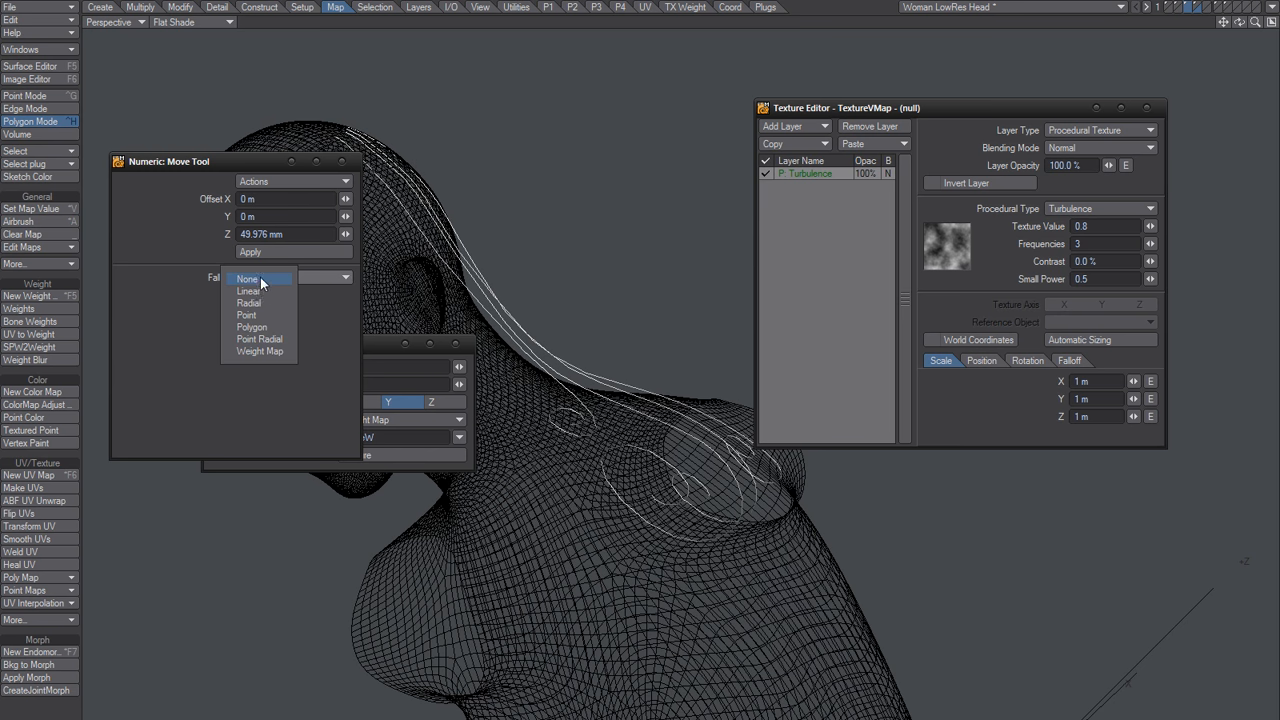
click(265, 353)
alt+drag(530, 377, 651, 280)
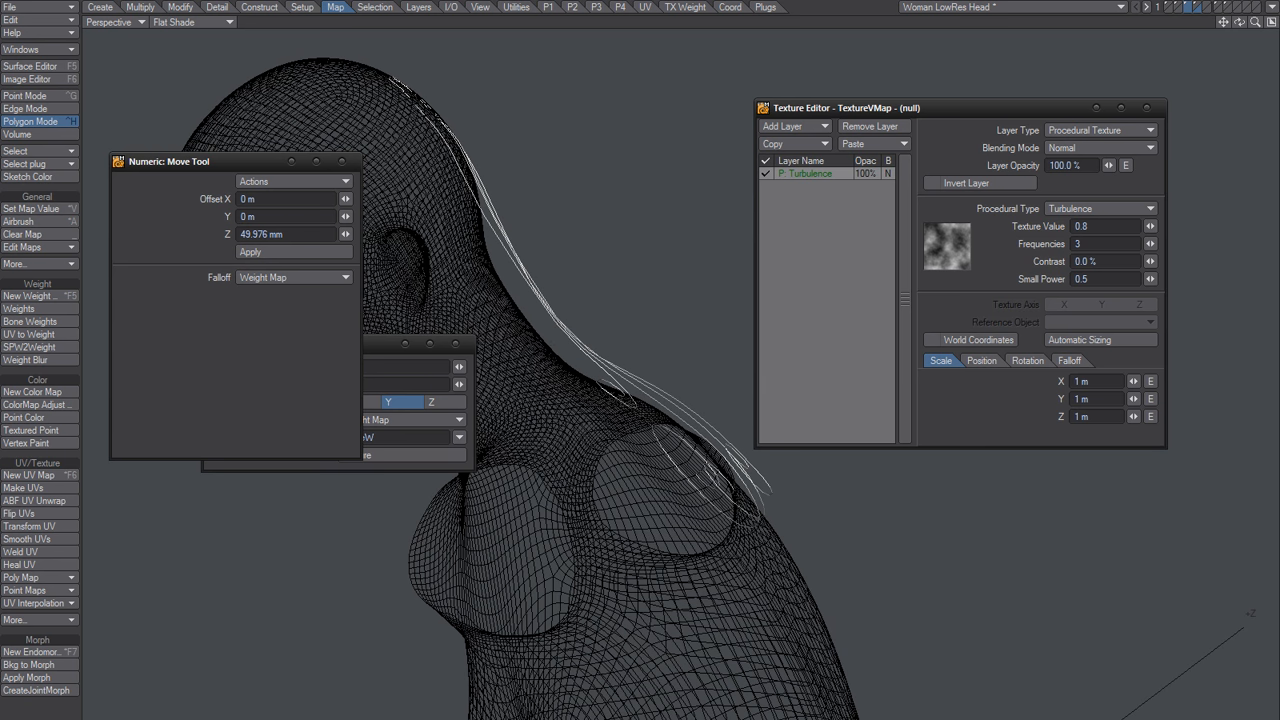
drag(640, 290, 547, 333)
Step: Set the Turbulence texture's scale to 500 mm on X, Y and Z, keeping the layer uninverted
click(1092, 383)
text(.5)
key(Tab)
text(.5)
key(Tab)
text(.5)
key(Tab)
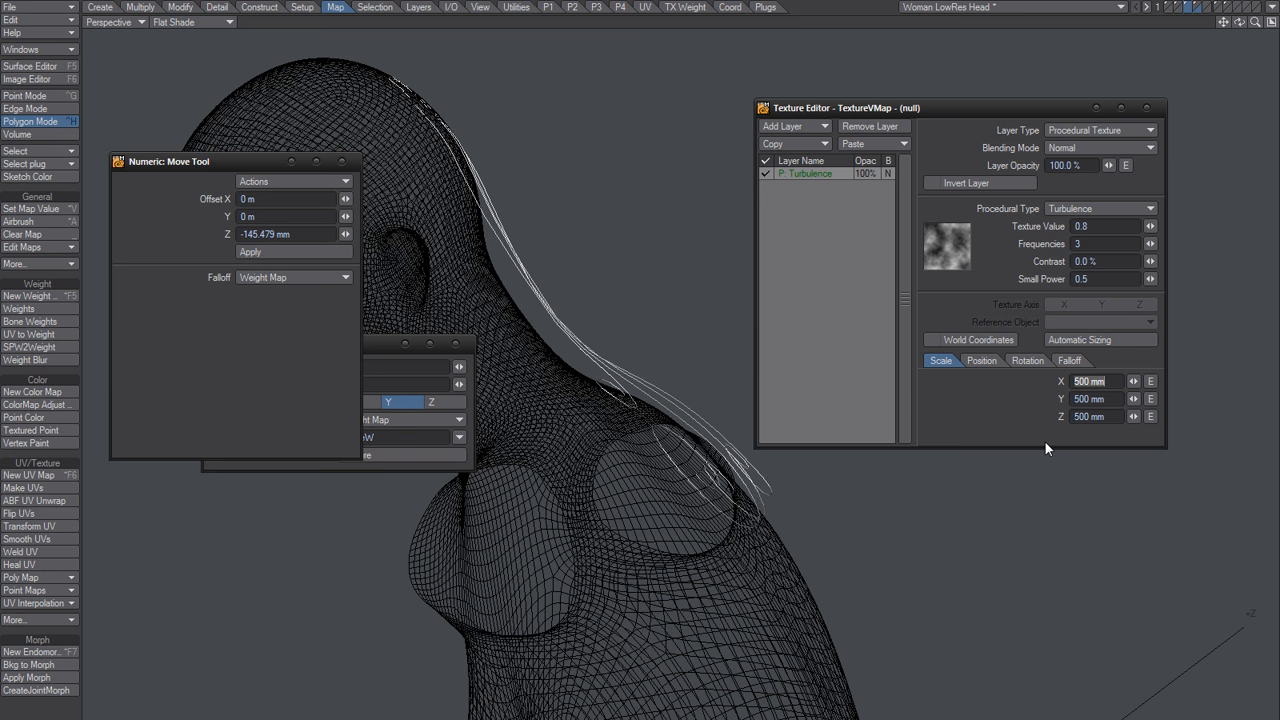
click(985, 184)
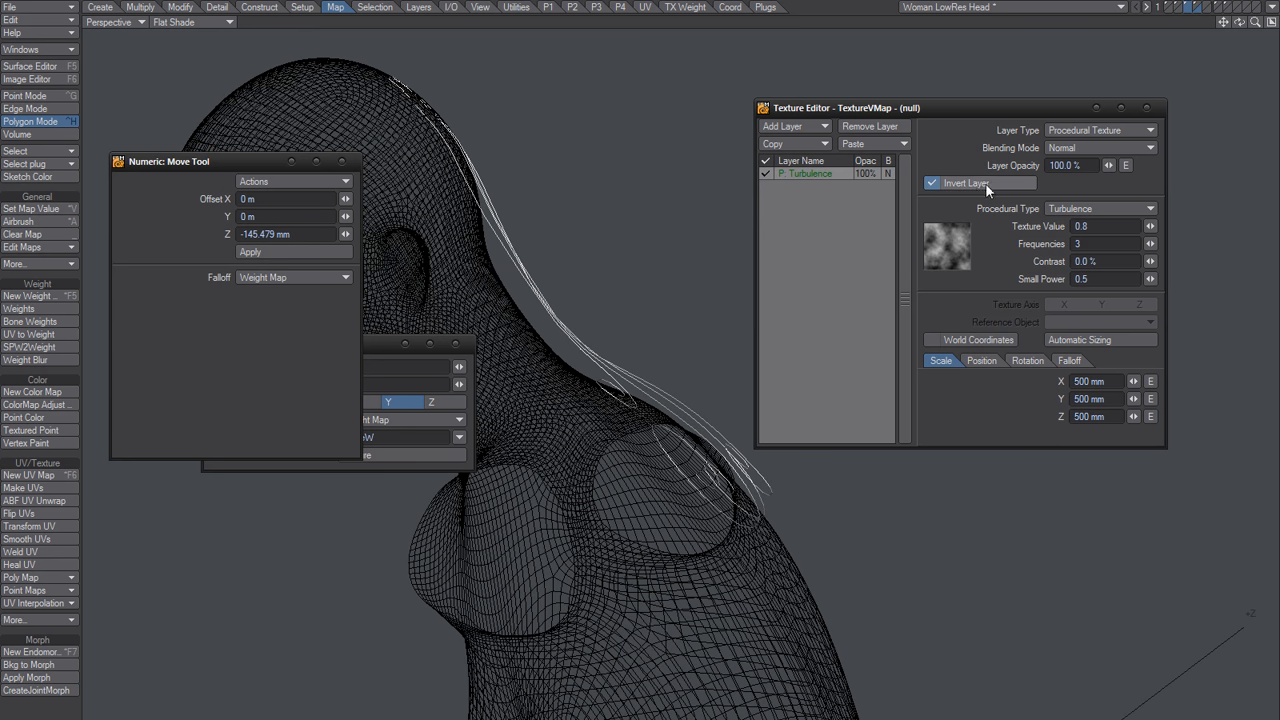
click(984, 185)
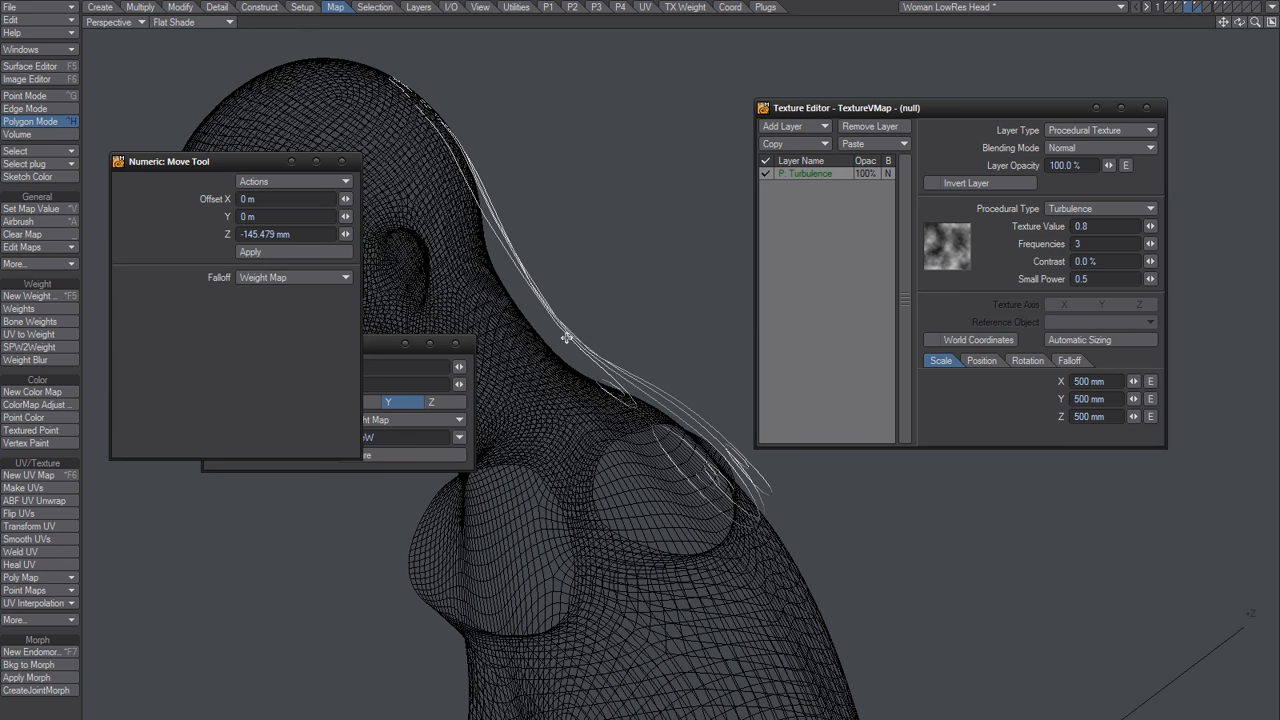
Step: Move the strands along Z with the weight map falloff, first about 503 mm and again about 285 mm, undoing each move
drag(568, 338, 610, 314)
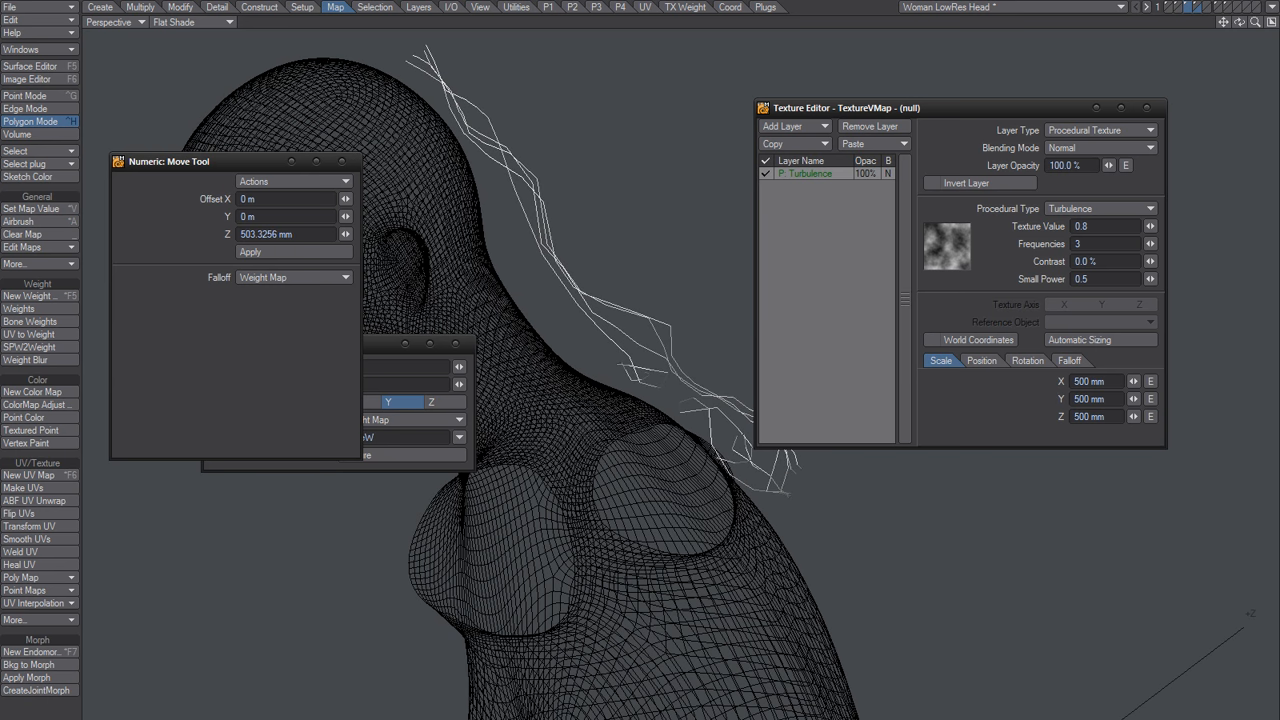
alt+drag(673, 430, 683, 385)
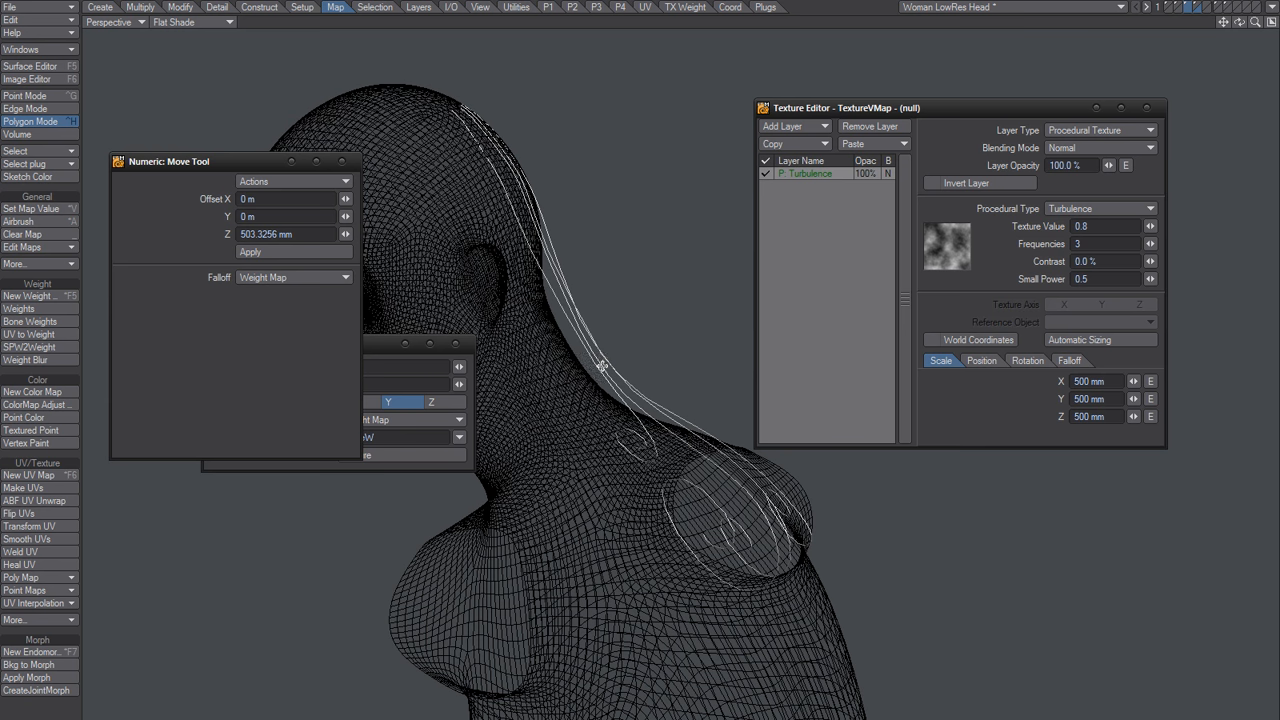
drag(603, 371, 656, 347)
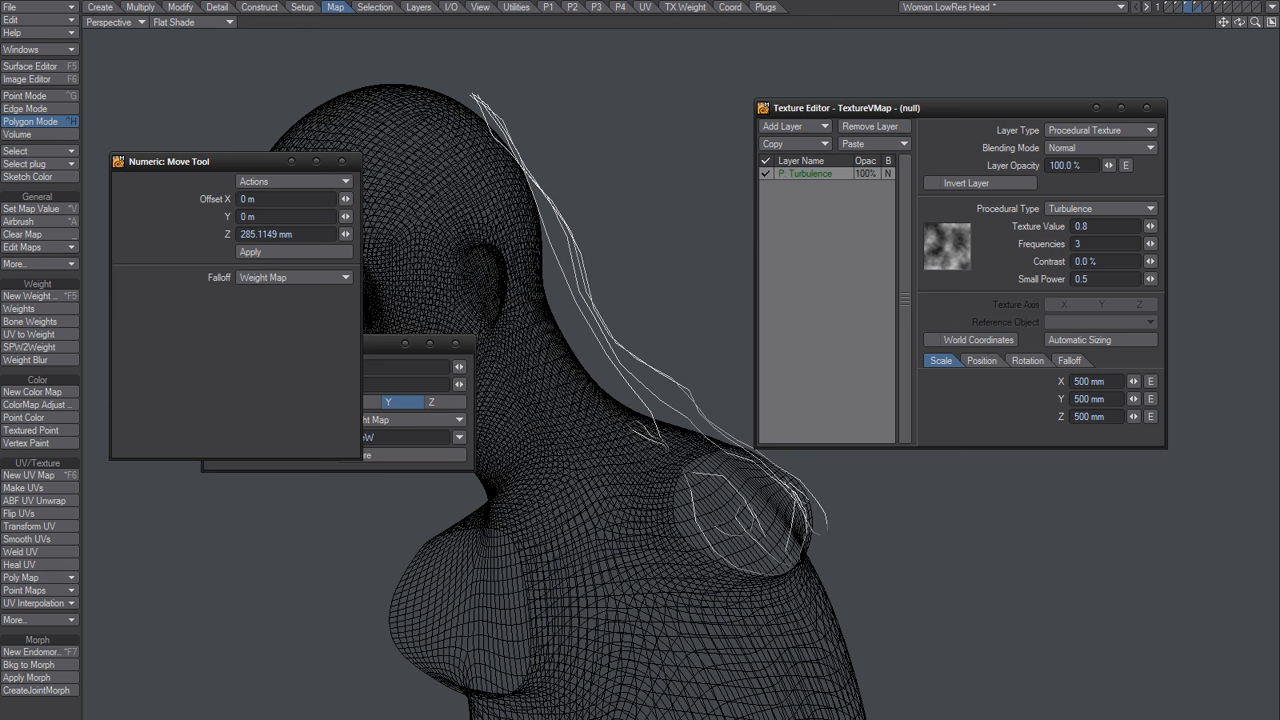
key(ctrl+z)
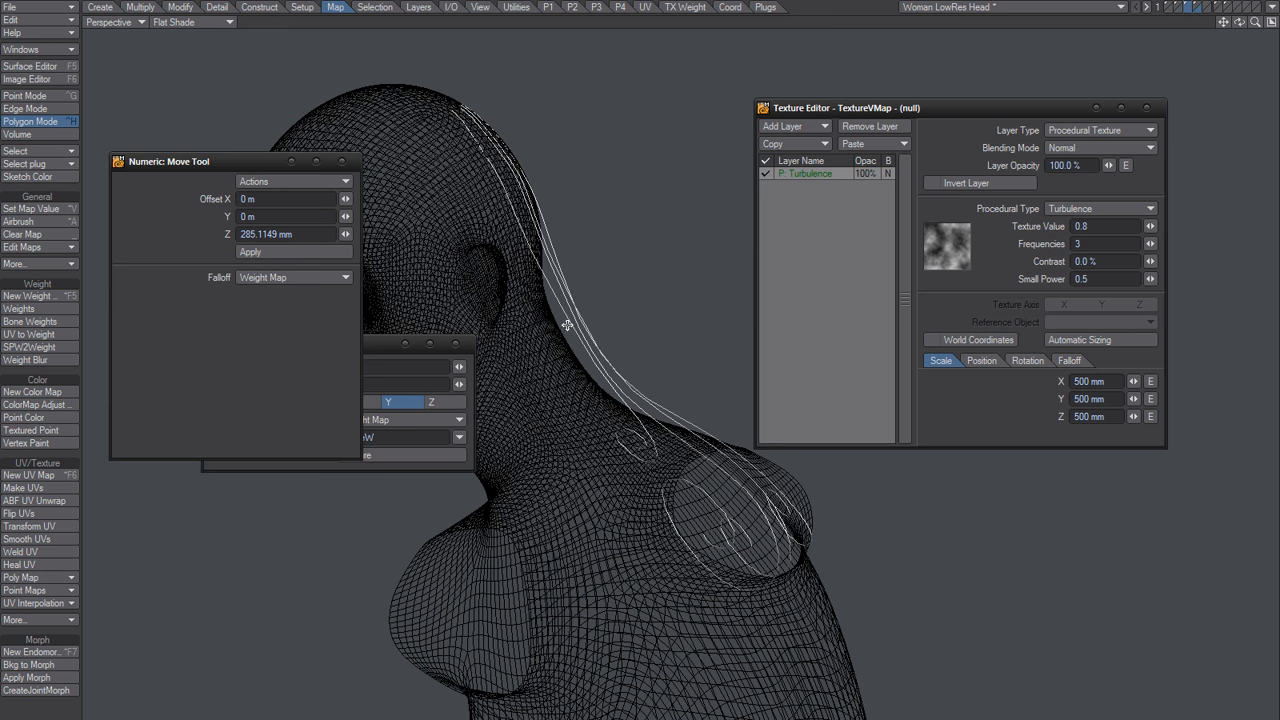
Step: Activate the Airbrush tool with the Bulge morph as its vertex map and resize the brush radius to about 169
key(ctrl+a)
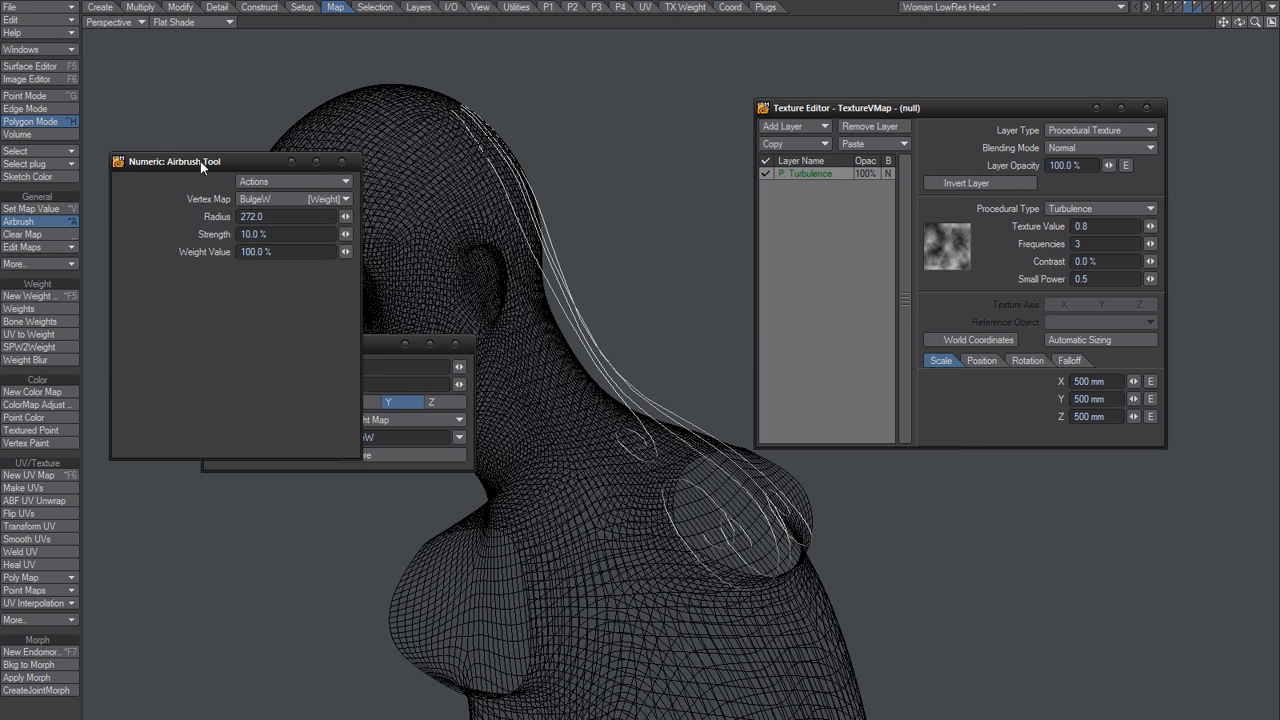
click(297, 201)
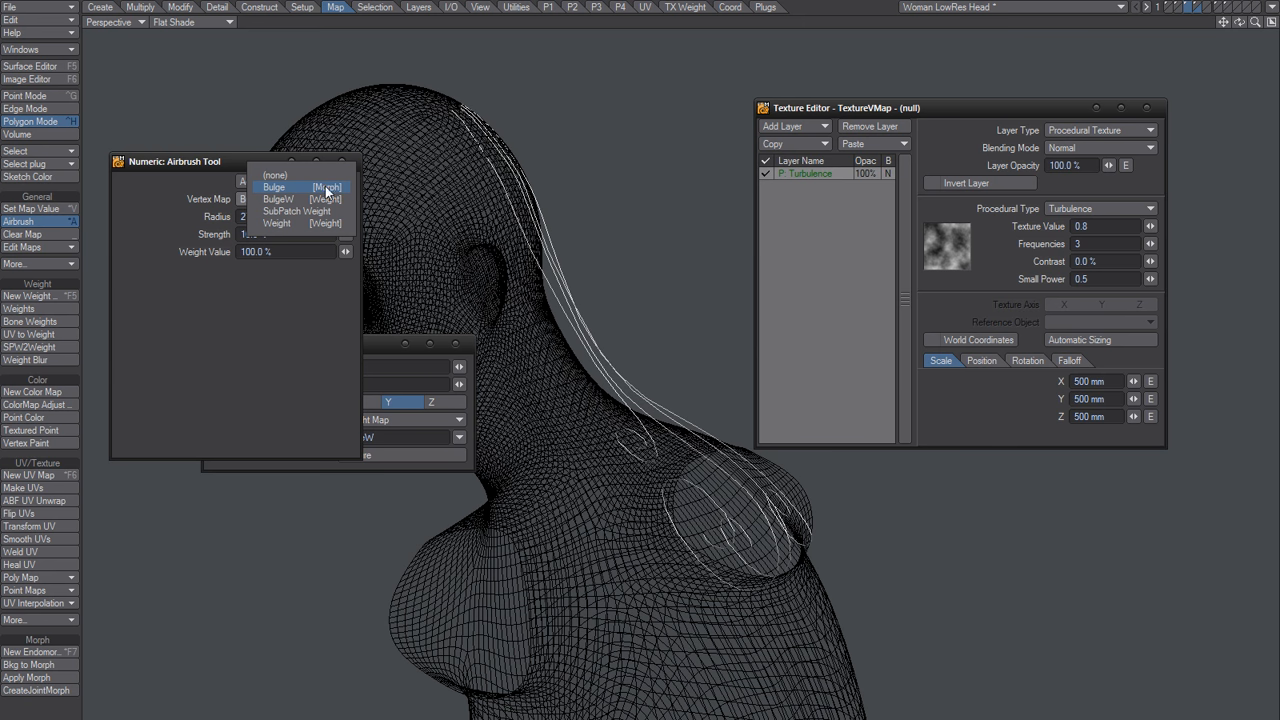
click(326, 188)
click(294, 202)
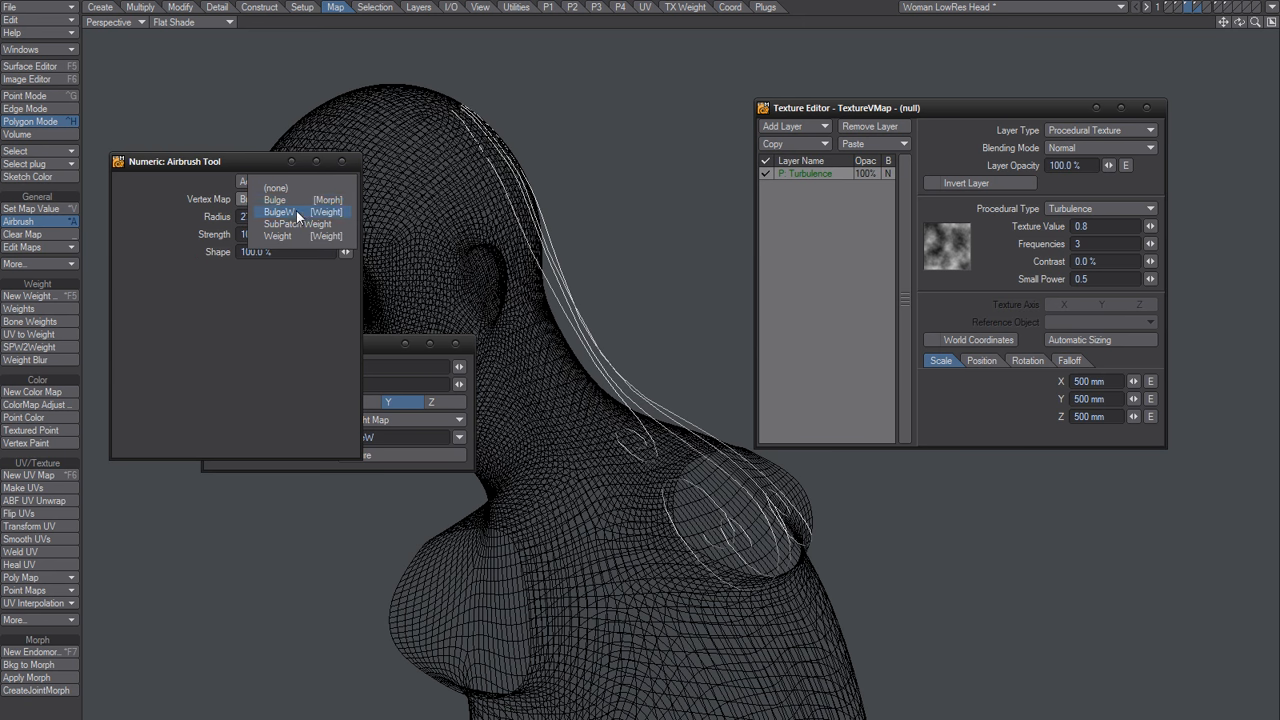
click(318, 200)
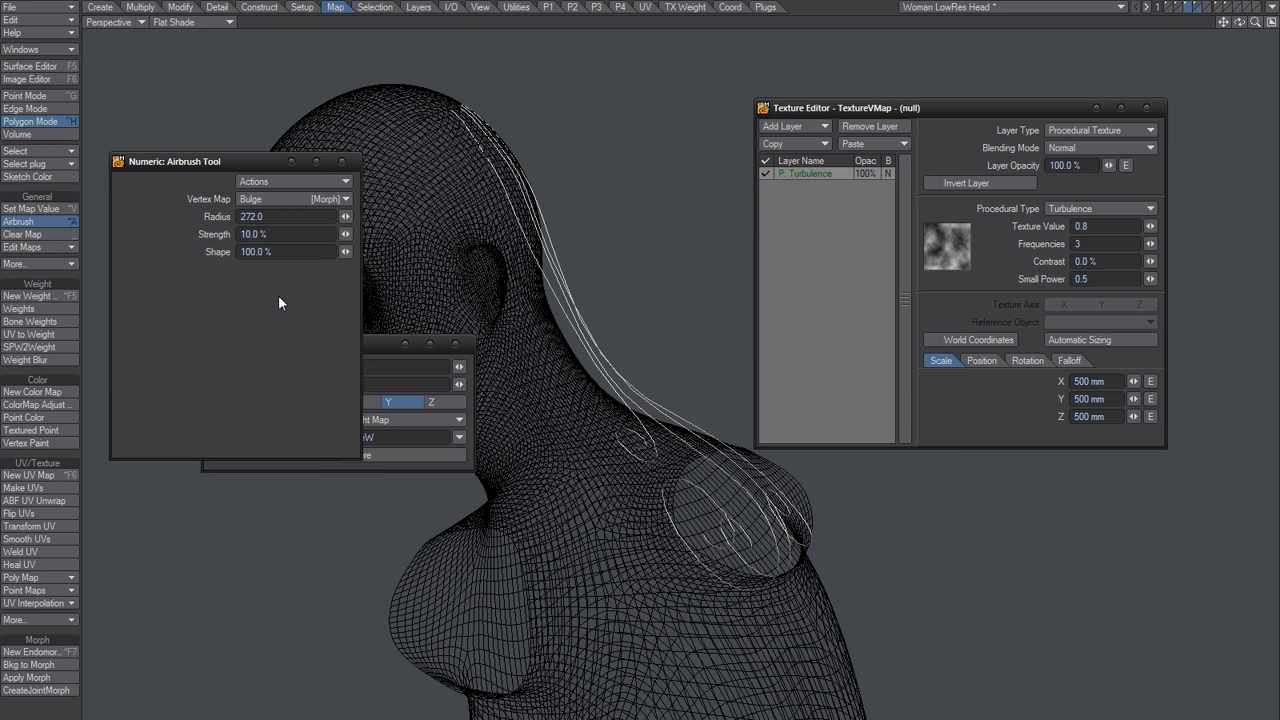
mouse_move(573, 316)
right_down()
mouse_move(612, 303)
mouse_move(502, 329)
right_up()
mouse_move(617, 344)
right_down()
mouse_move(592, 348)
mouse_move(612, 335)
right_up()
click(333, 199)
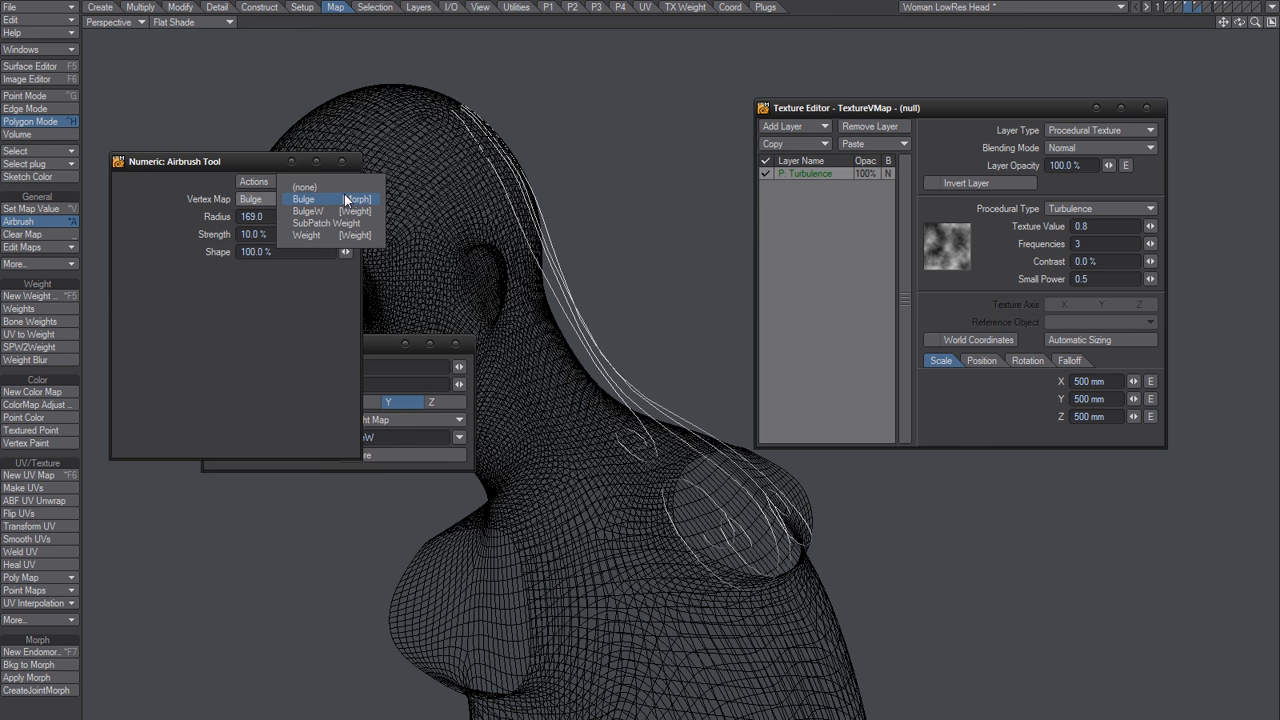
click(305, 200)
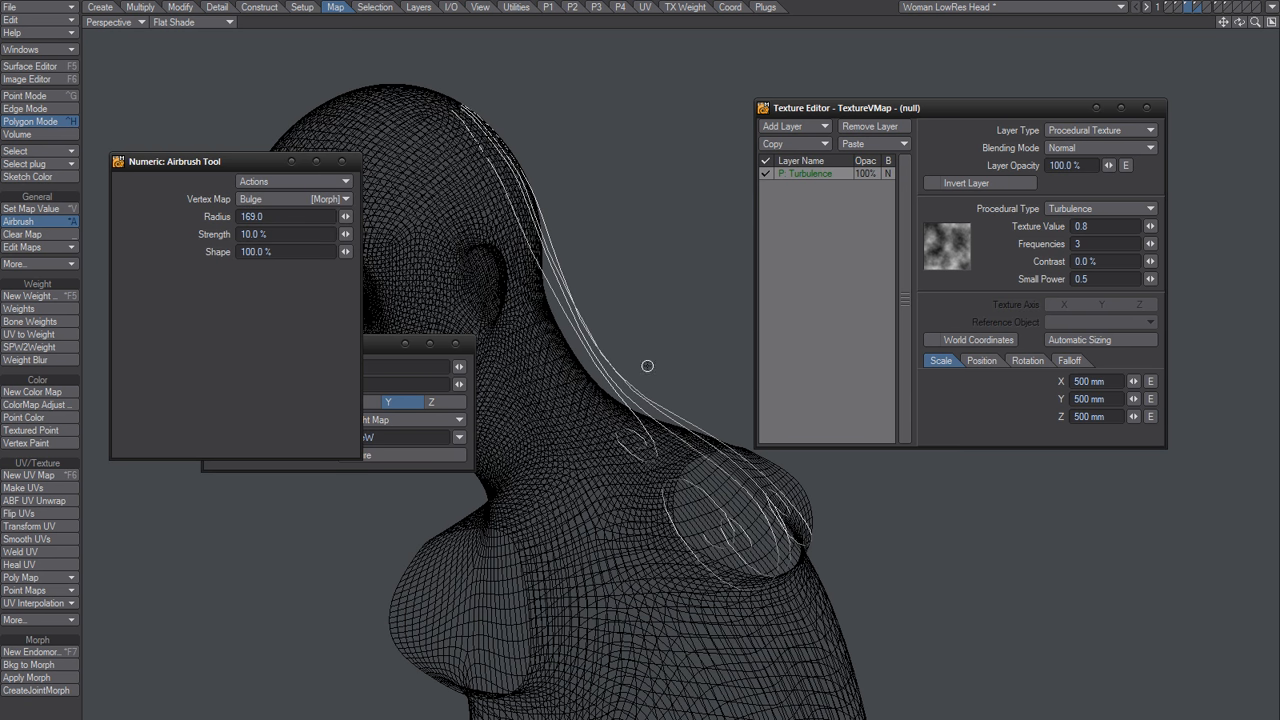
Step: Try airbrushing the Bulge morph along the strands over the neck and shoulder, and undo the strokes
drag(664, 351, 706, 343)
key(ctrl+z)
mouse_move(623, 361)
mouse_down()
mouse_move(711, 443)
mouse_move(787, 633)
mouse_up()
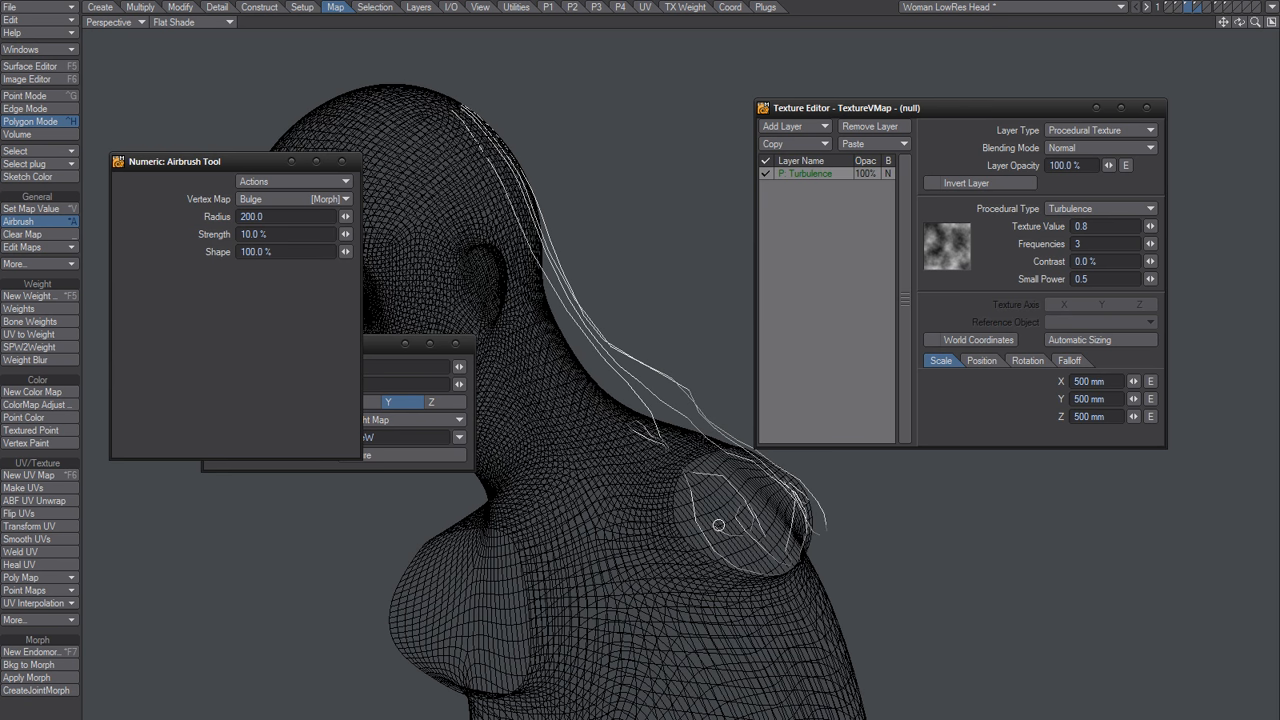
key(ctrl+z)
mouse_move(653, 374)
mouse_down()
mouse_move(816, 547)
mouse_move(797, 559)
mouse_up()
mouse_move(684, 555)
alt+mouse_down()
mouse_move(783, 486)
mouse_move(826, 494)
mouse_move(784, 528)
alt+mouse_up()
key(ctrl+z)
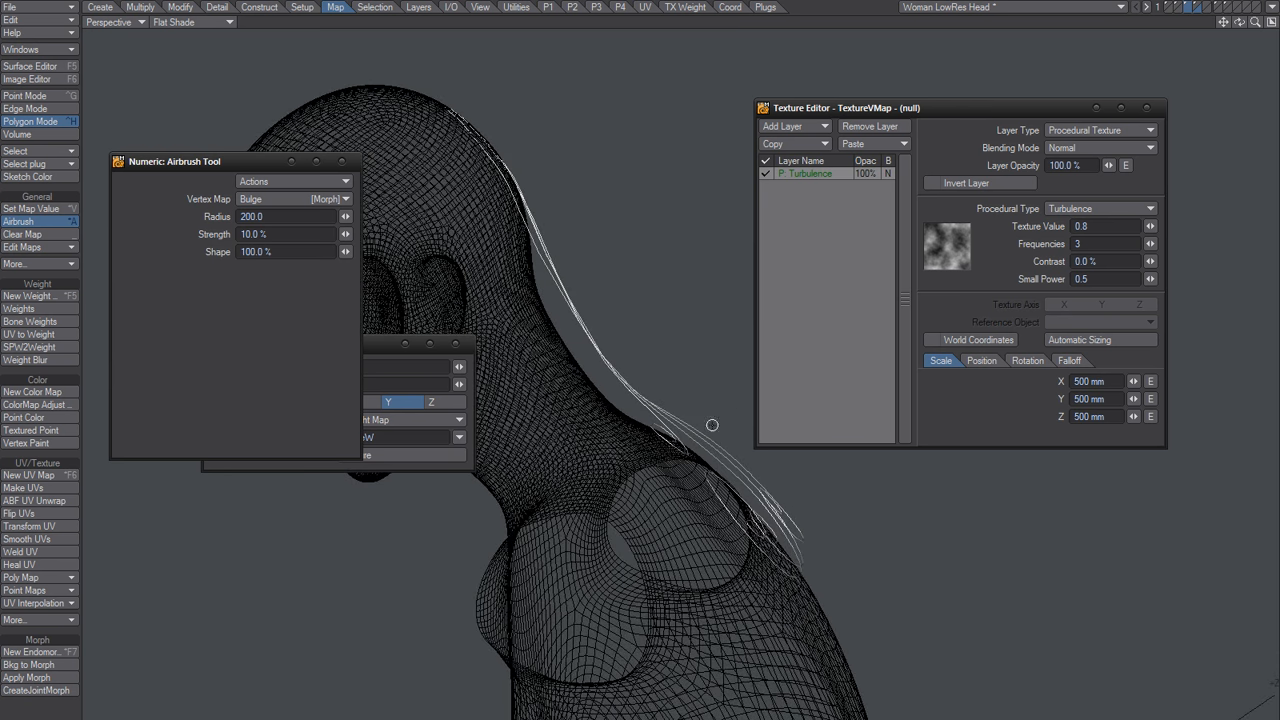
Step: Airbrush the Bulge morph onto the lower strands over the shoulder and upper back, using brush radii of about 158 and 74
right_drag(711, 426, 670, 431)
mouse_move(677, 440)
mouse_down()
mouse_move(750, 489)
mouse_move(703, 480)
mouse_move(740, 520)
mouse_move(846, 549)
mouse_move(730, 550)
mouse_move(823, 523)
mouse_move(835, 570)
mouse_move(817, 621)
mouse_move(623, 363)
mouse_up()
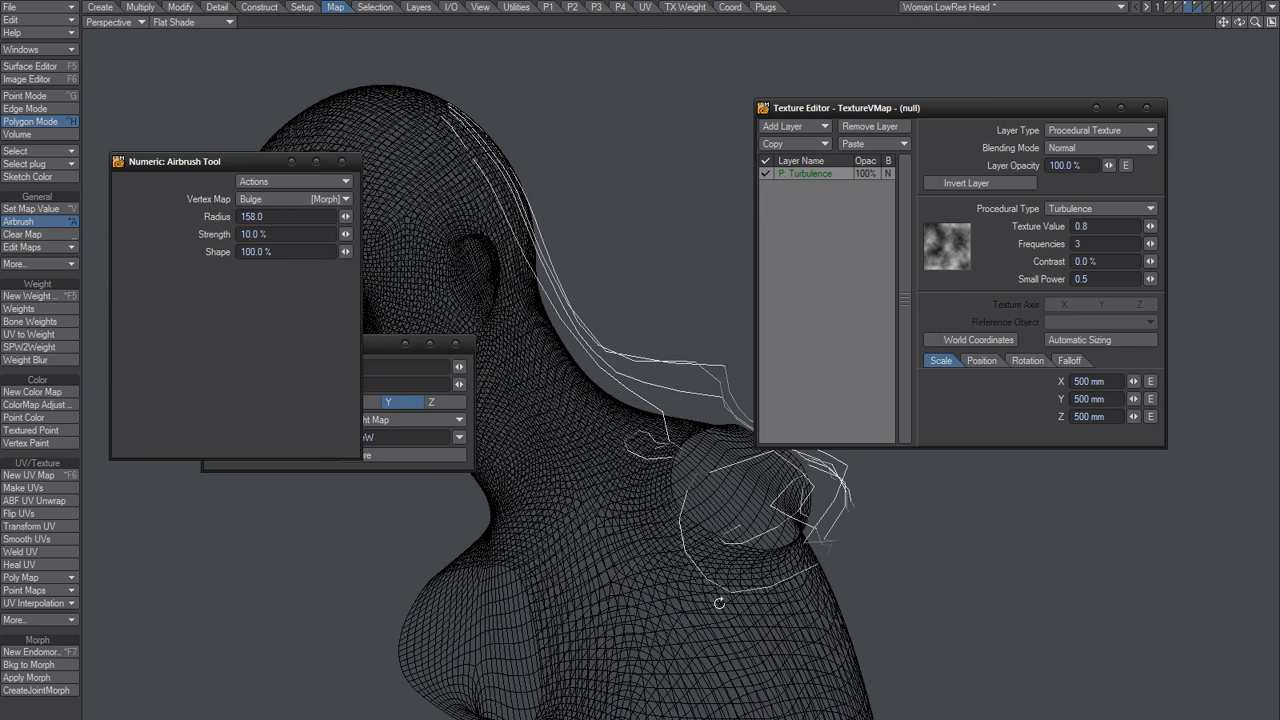
alt+drag(719, 603, 640, 336)
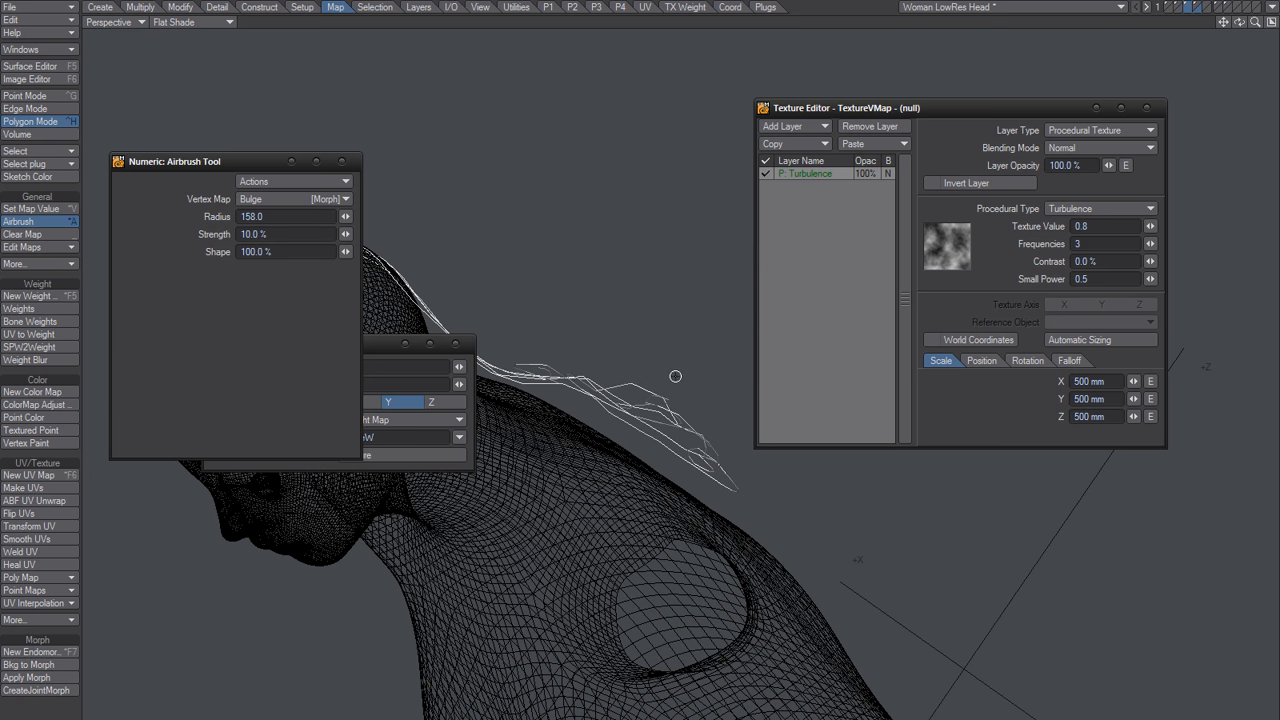
mouse_move(673, 380)
alt+mouse_down()
mouse_move(606, 534)
mouse_move(667, 430)
mouse_move(571, 451)
mouse_move(634, 314)
mouse_move(697, 365)
mouse_move(651, 366)
mouse_move(634, 351)
mouse_move(663, 471)
mouse_move(690, 485)
mouse_move(726, 540)
mouse_move(586, 531)
mouse_move(636, 460)
mouse_move(673, 460)
alt+mouse_up()
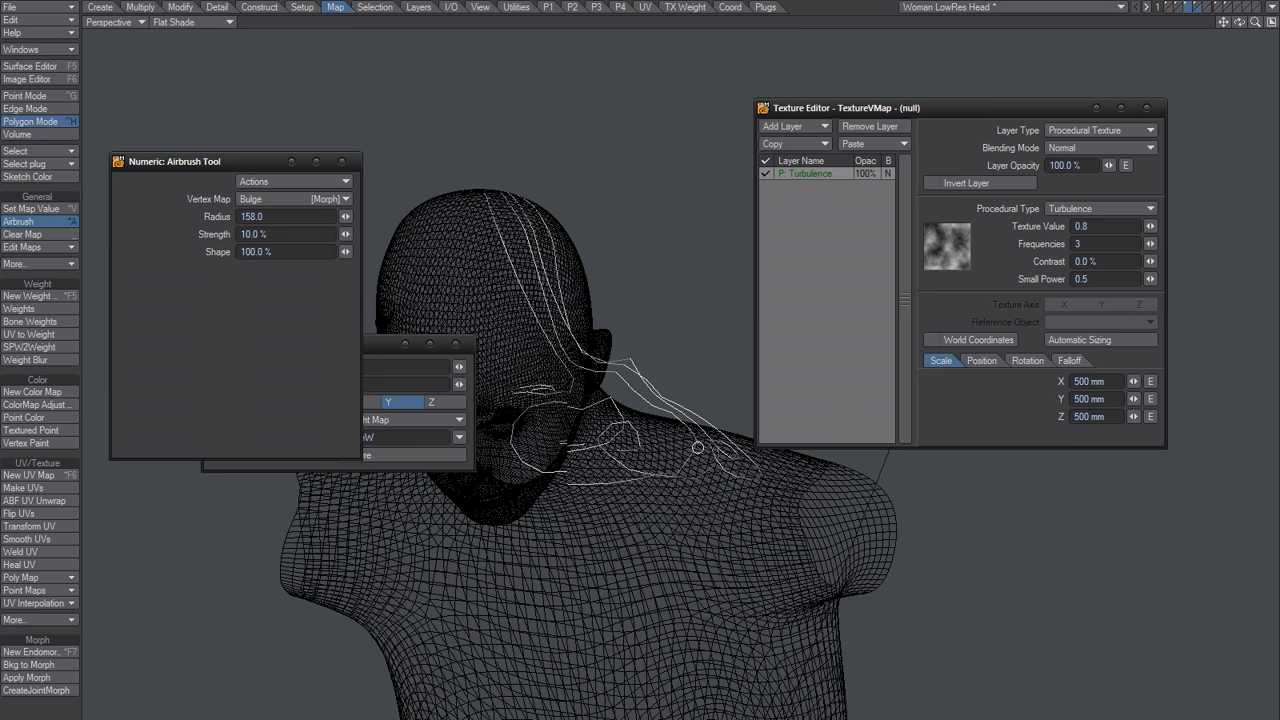
mouse_move(685, 460)
alt+mouse_down()
mouse_move(674, 489)
mouse_move(686, 429)
mouse_move(653, 444)
mouse_move(645, 472)
alt+mouse_up()
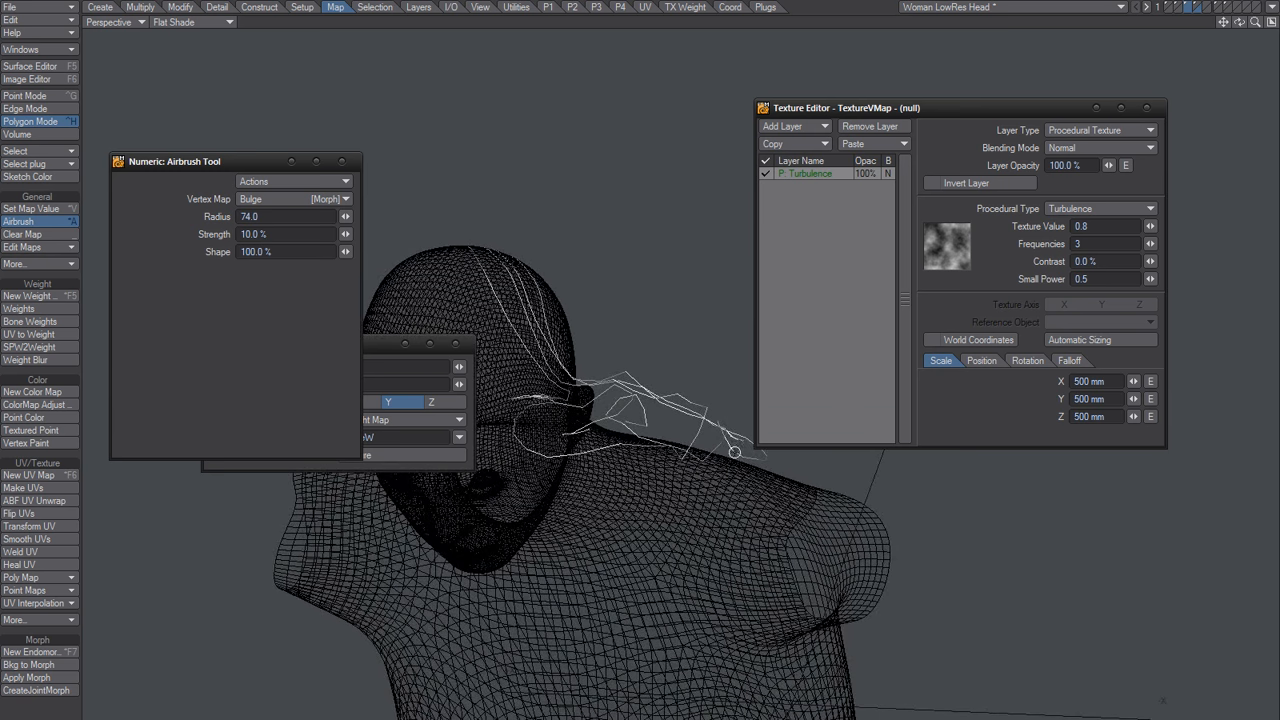
mouse_move(731, 453)
alt+mouse_down()
mouse_move(703, 506)
mouse_move(740, 475)
alt+mouse_up()
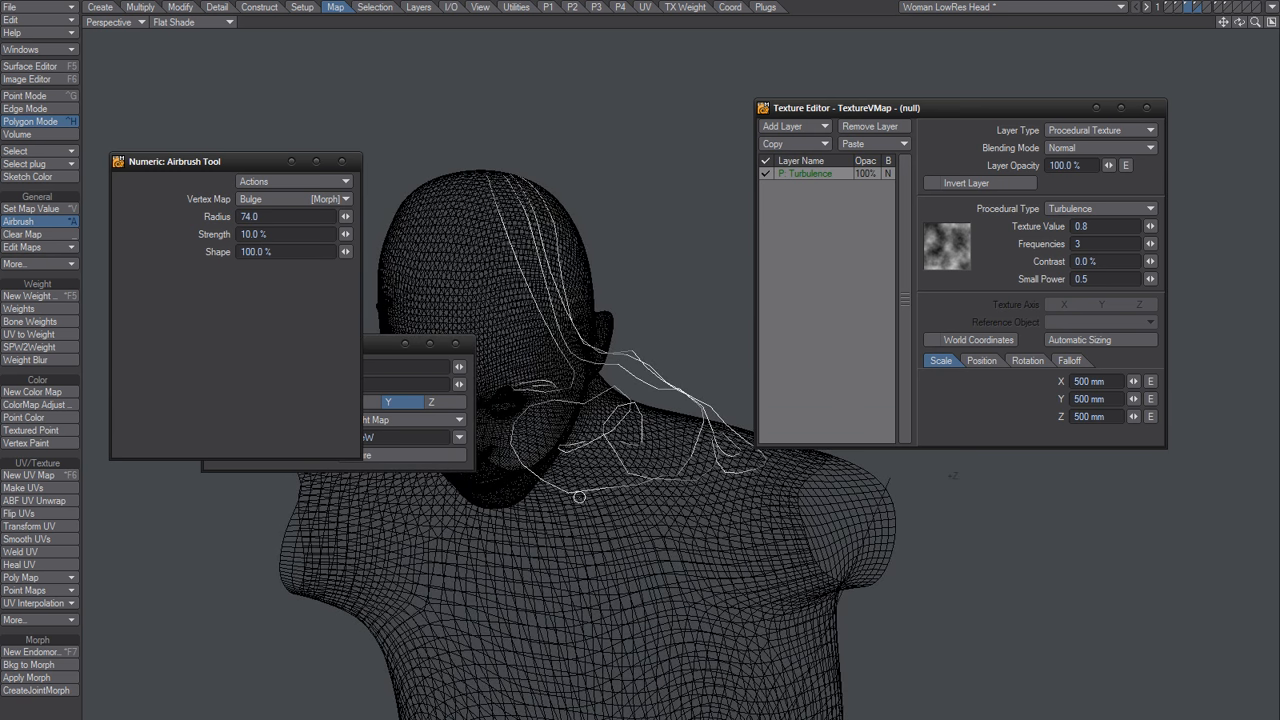
Step: Close the Texture Editor and the other open tool and texture windows, and leave the Airbrush tool
alt+drag(659, 495, 843, 300)
click(1146, 108)
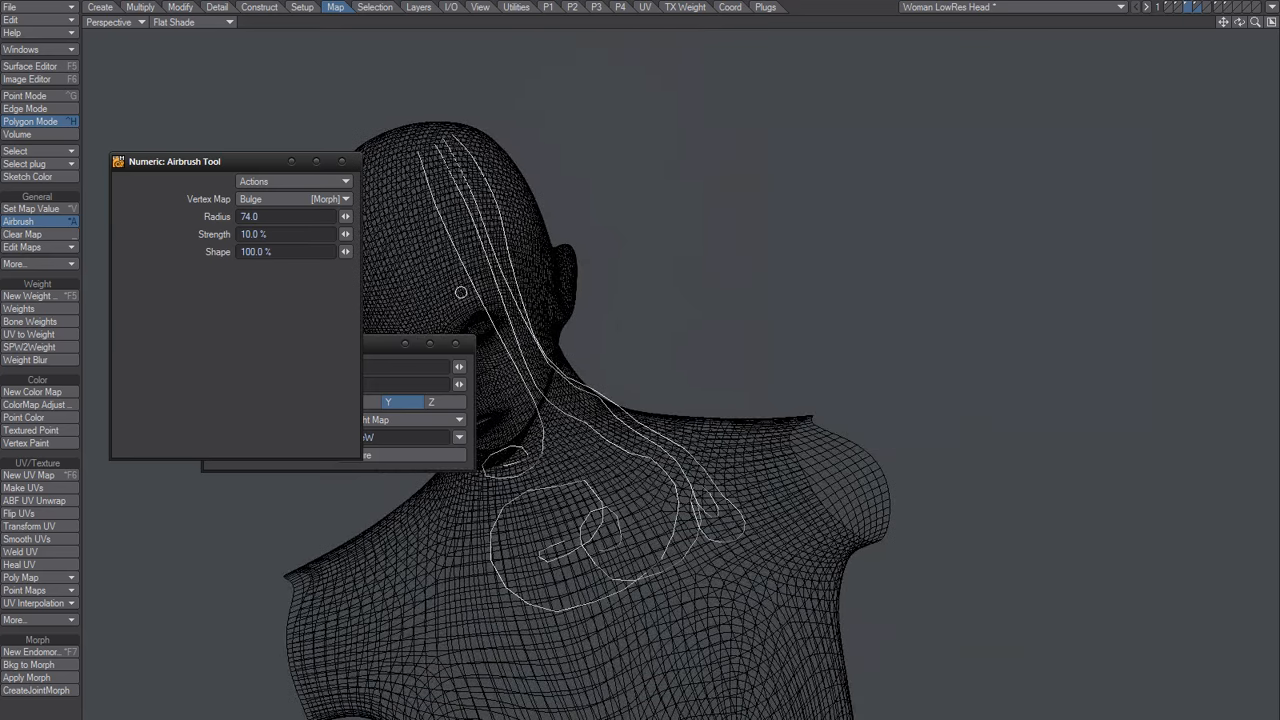
click(341, 161)
click(455, 346)
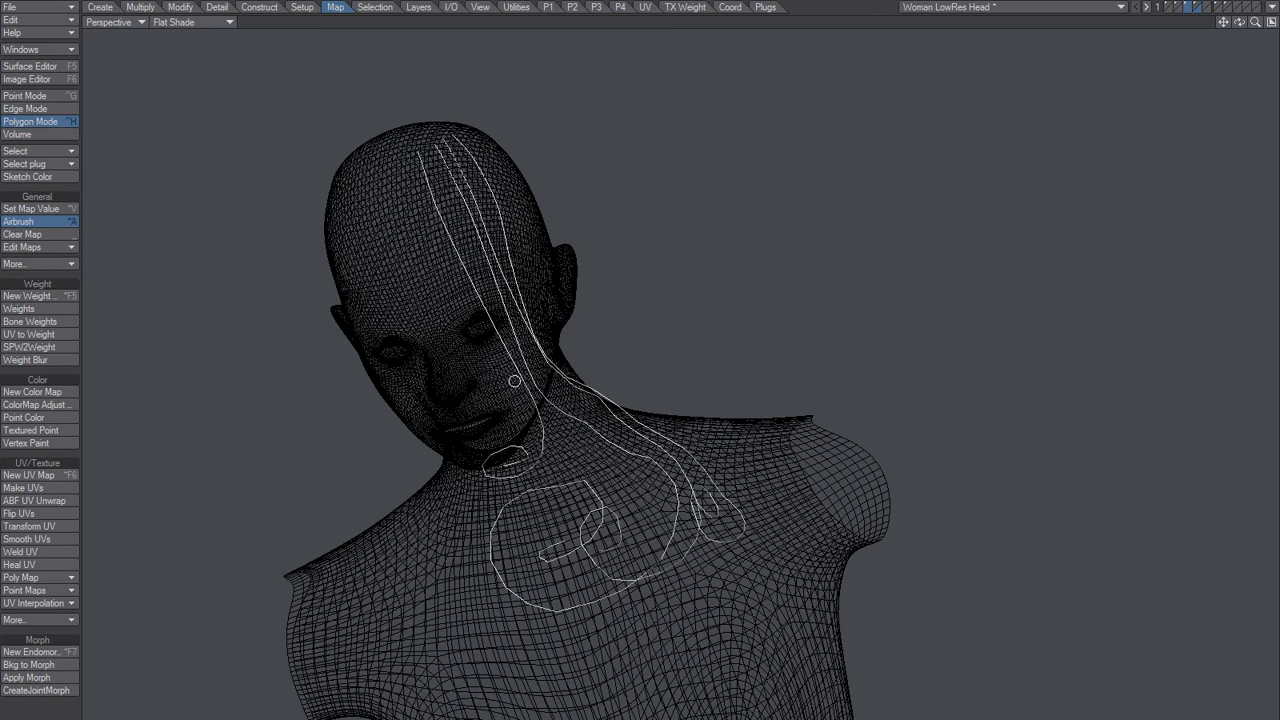
mouse_move(626, 445)
alt+mouse_down()
mouse_move(426, 500)
mouse_move(643, 446)
mouse_move(511, 407)
alt+mouse_up()
key(space)
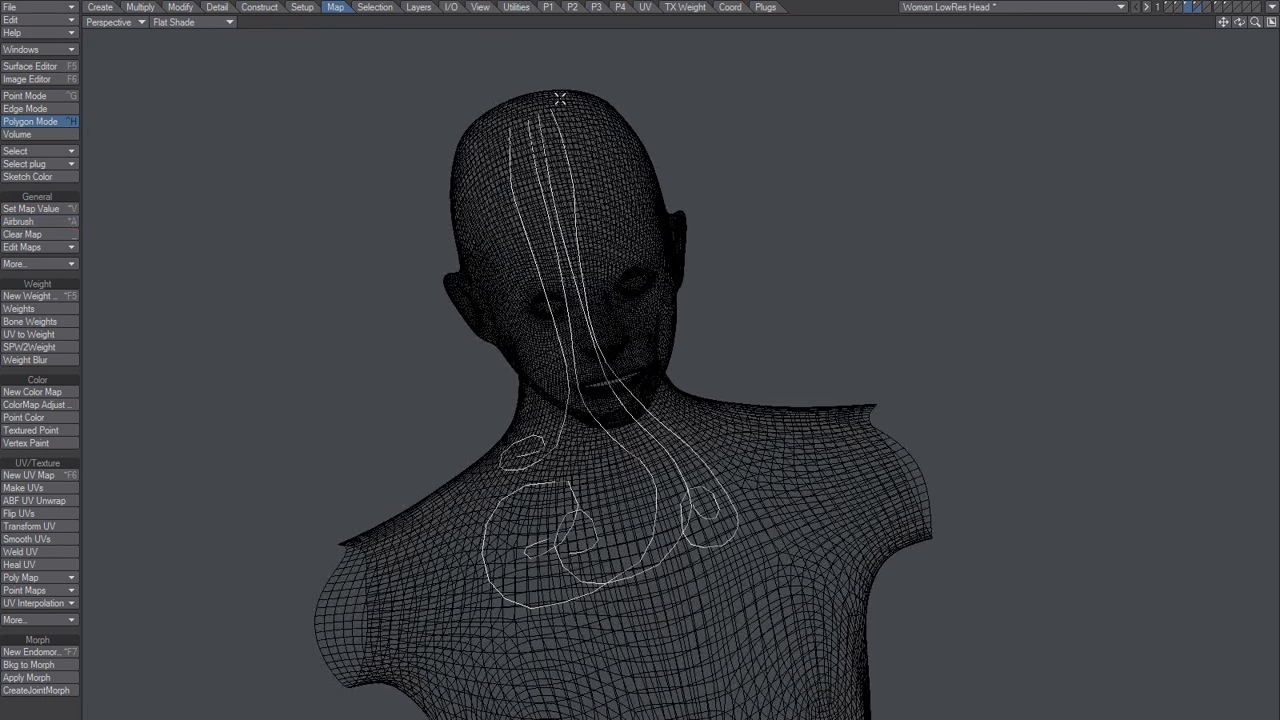
Step: Convert the strand polylines to curves with ef Toggle Lines
click(620, 8)
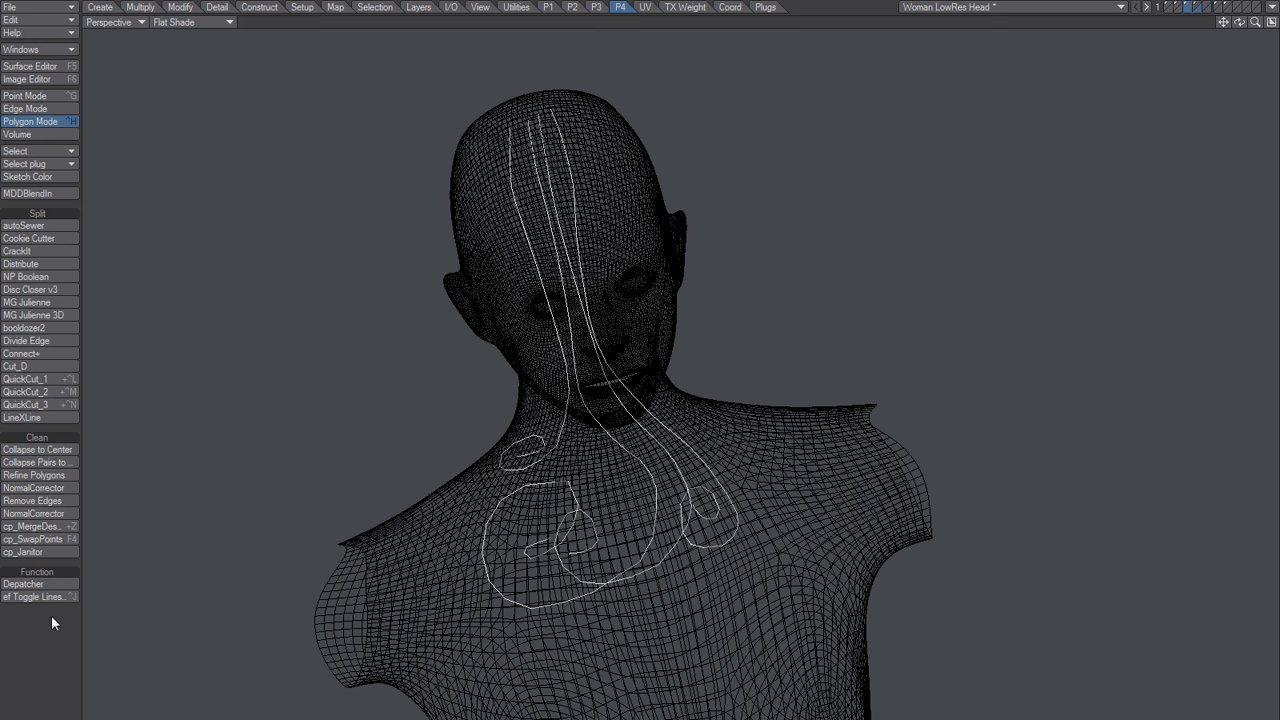
click(60, 597)
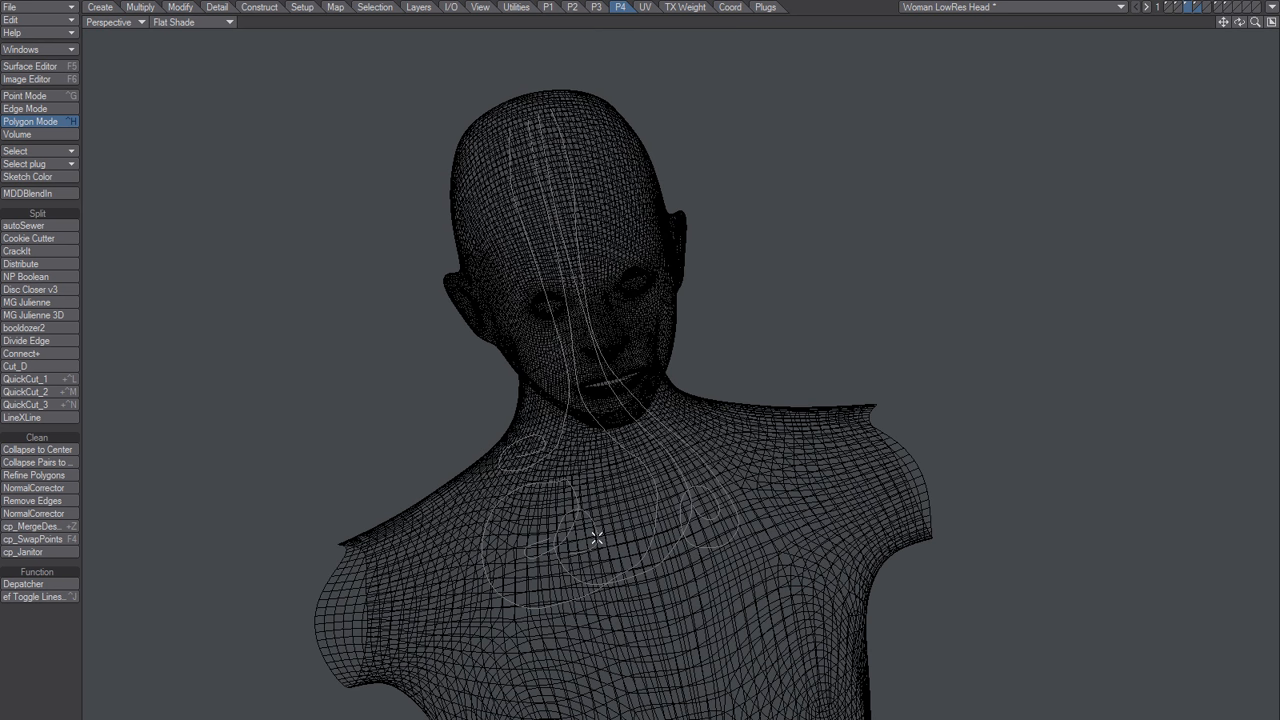
mouse_move(597, 538)
mouse_down()
mouse_move(532, 343)
mouse_move(646, 590)
mouse_up()
key(/)
Step: Try RT Smooth on the two kinked points at the upper edge of the large loop, and turn the curves back into lines
ctrl+alt+drag(569, 497, 668, 440)
key(ctrl+g)
drag(552, 468, 528, 471)
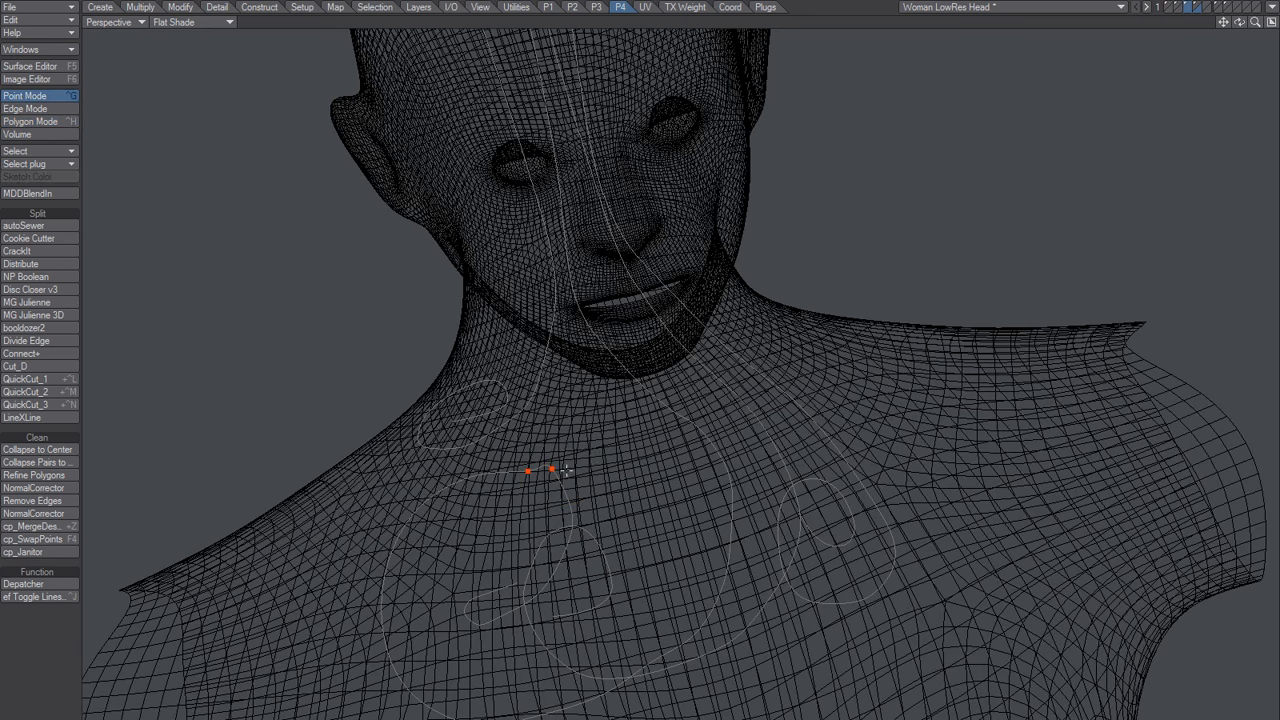
key(alt+s)
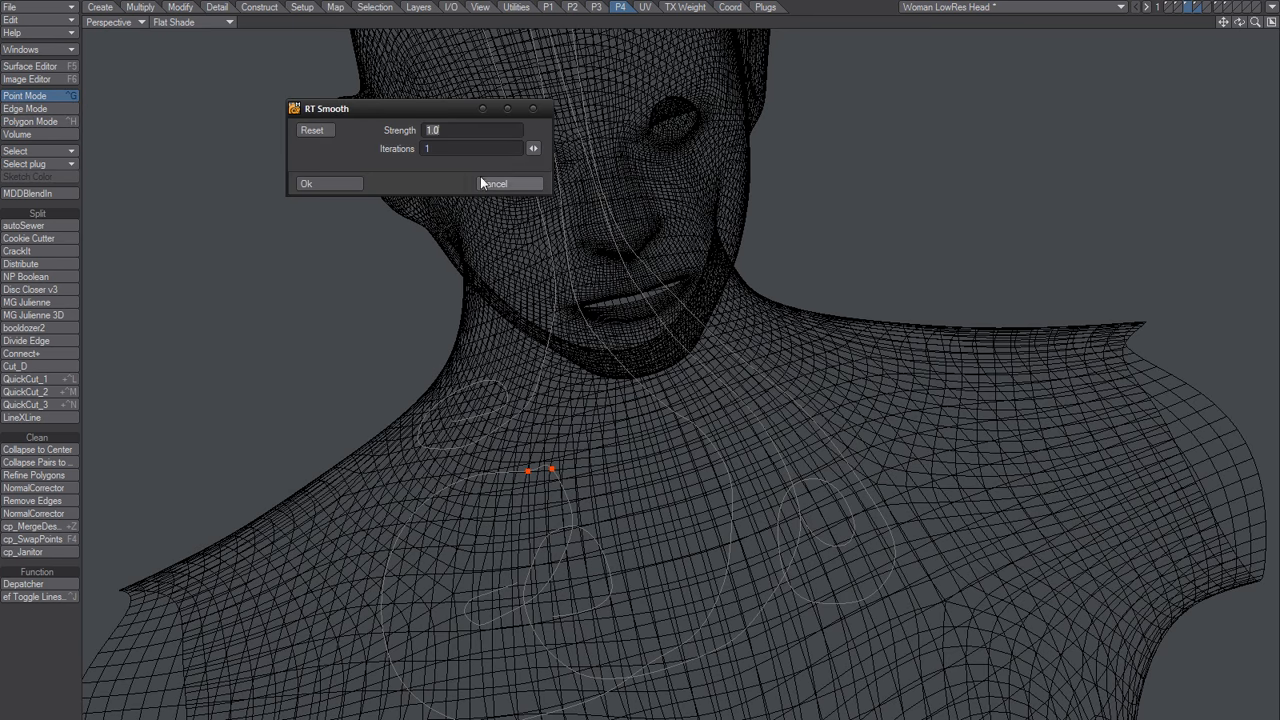
drag(534, 149, 561, 149)
click(493, 183)
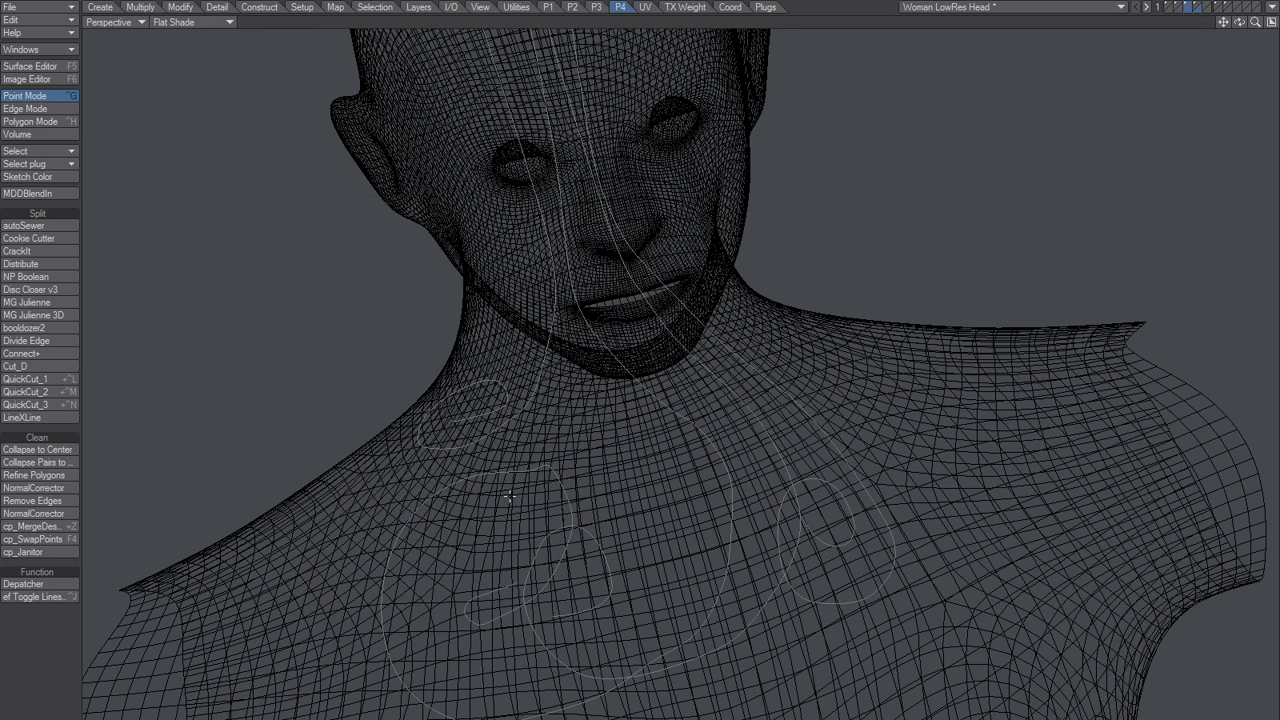
click(61, 596)
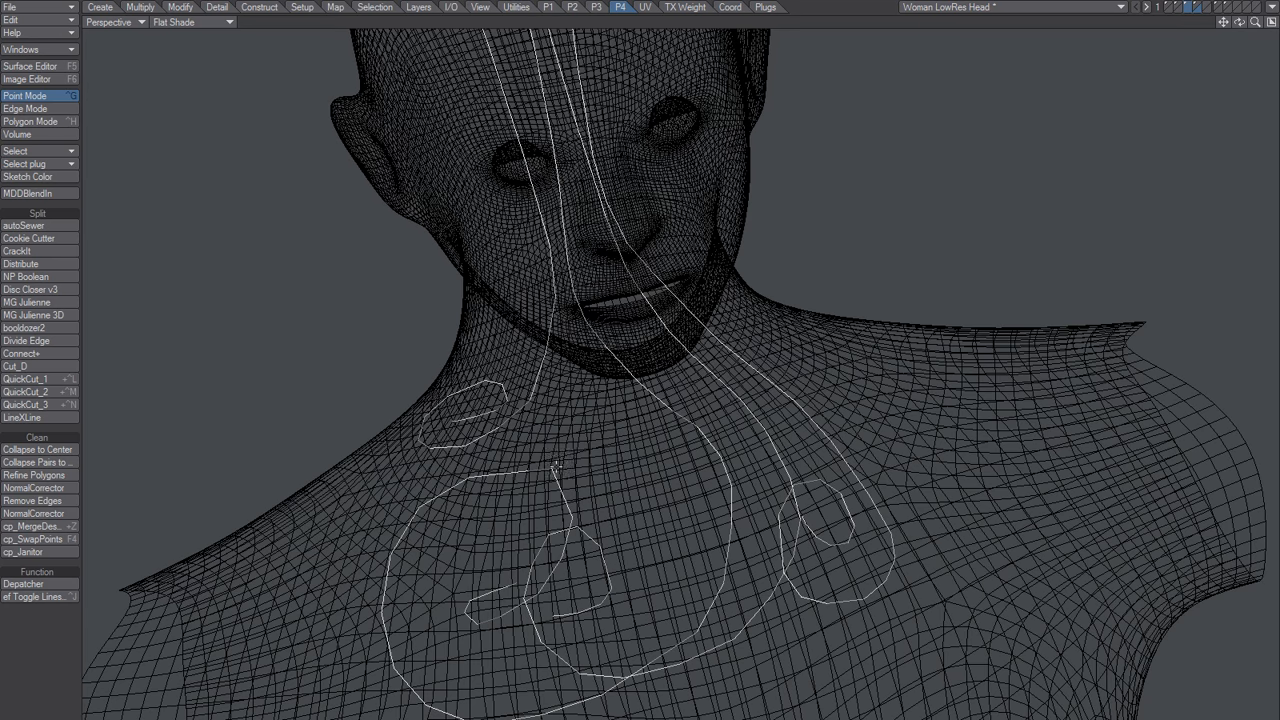
Step: Smooth the two kinked points at the upper edge of the large loop using RT Smooth with strength 1.0 and 20 iterations
right_drag(555, 472, 601, 422)
key(shift+m)
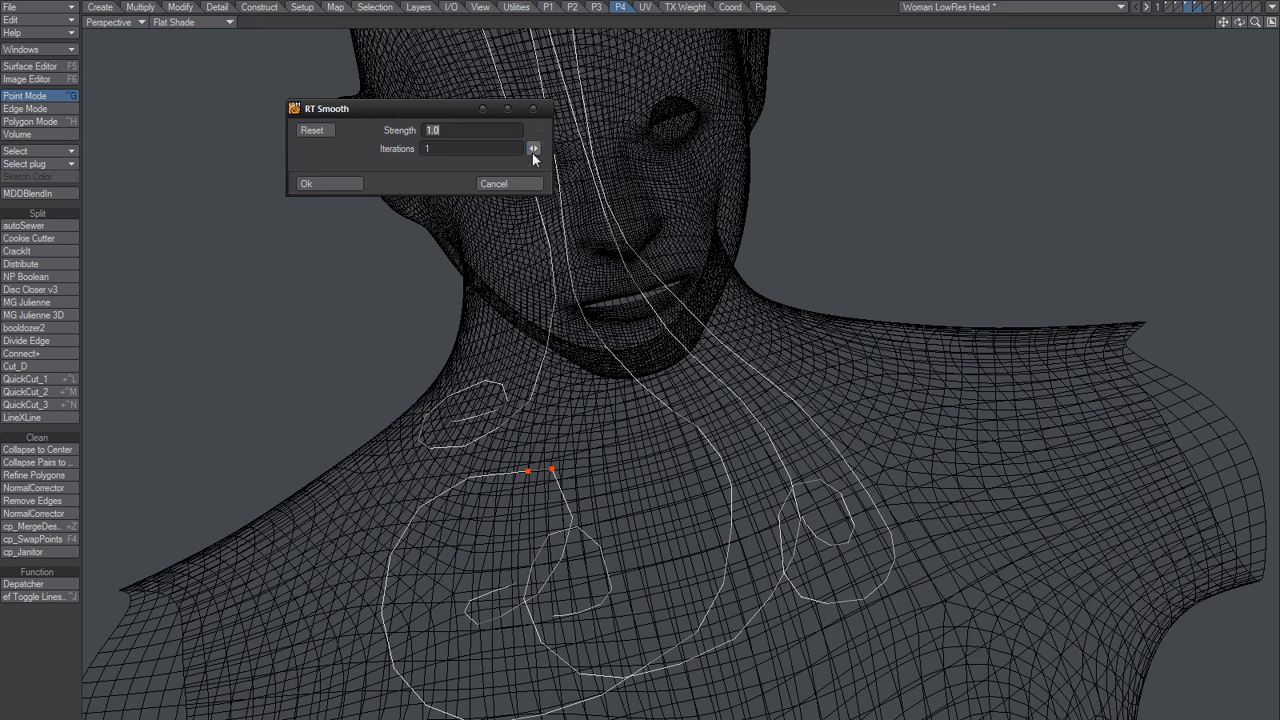
mouse_move(534, 150)
mouse_down()
mouse_move(575, 150)
mouse_move(553, 144)
mouse_up()
click(326, 184)
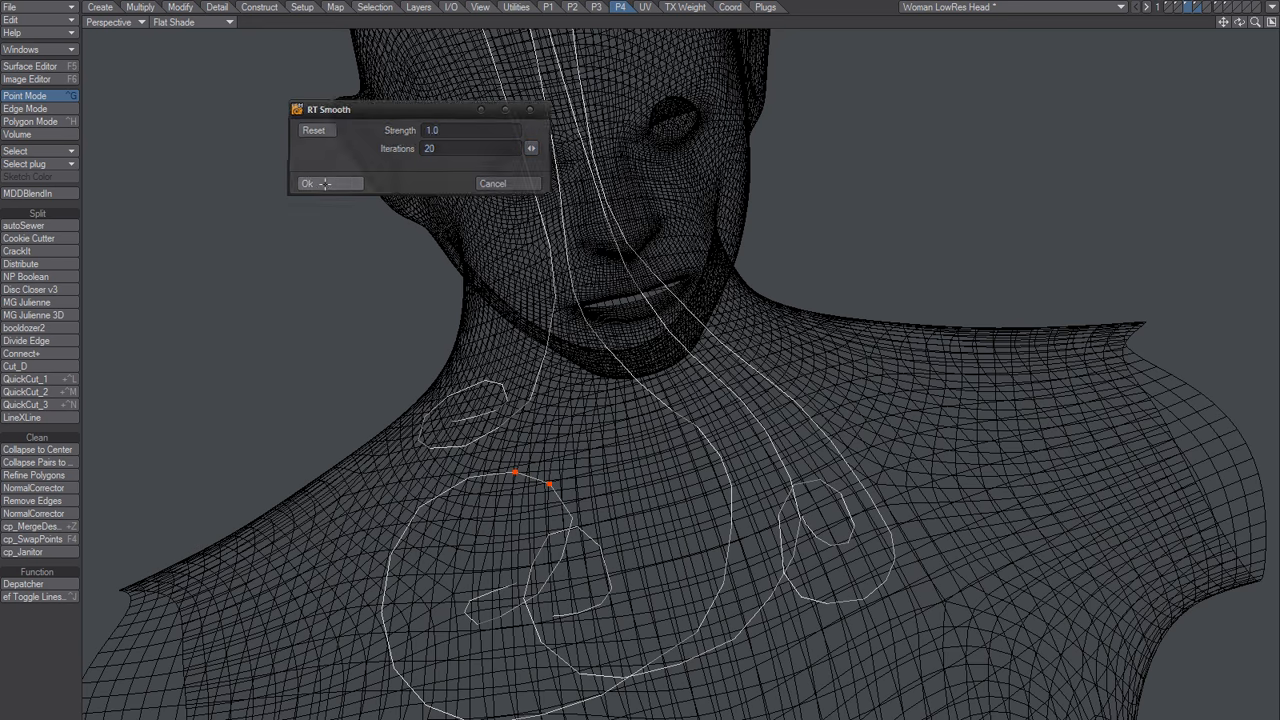
Step: Deselect the points and convert all strand lines to smooth curves with ef Toggle Lines
key(slash)
click(24, 598)
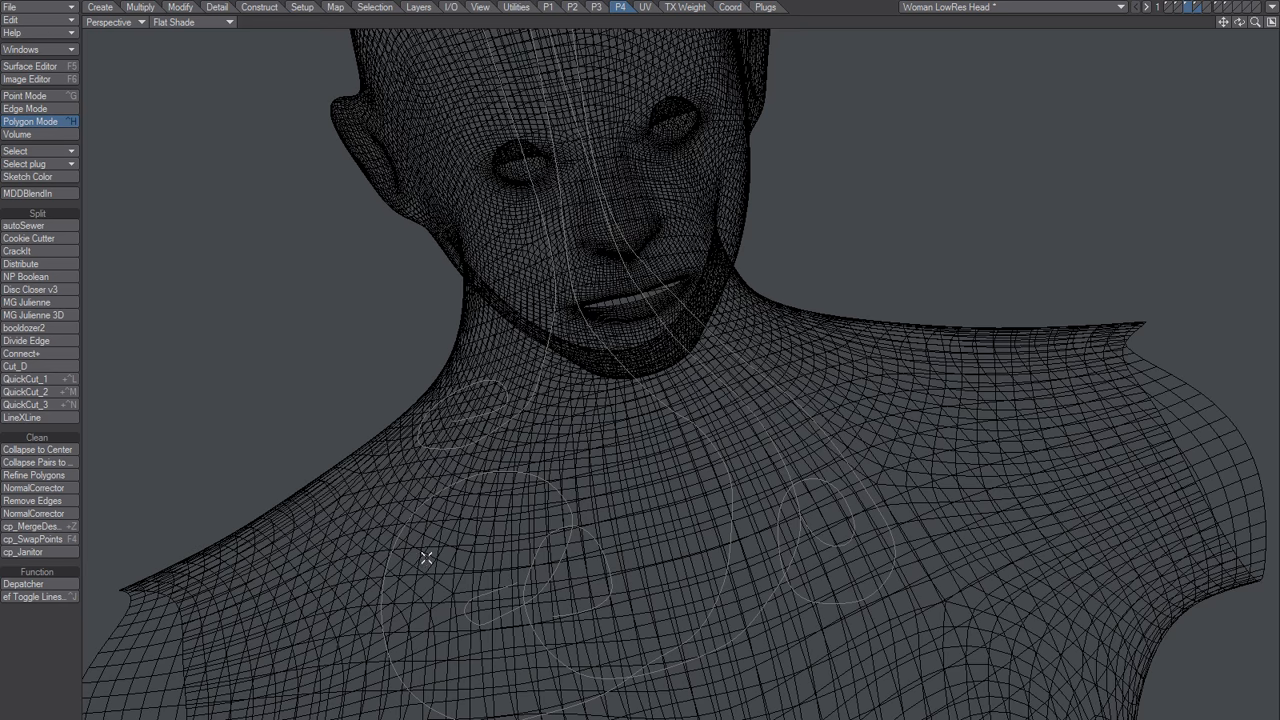
alt+drag(491, 640, 861, 437)
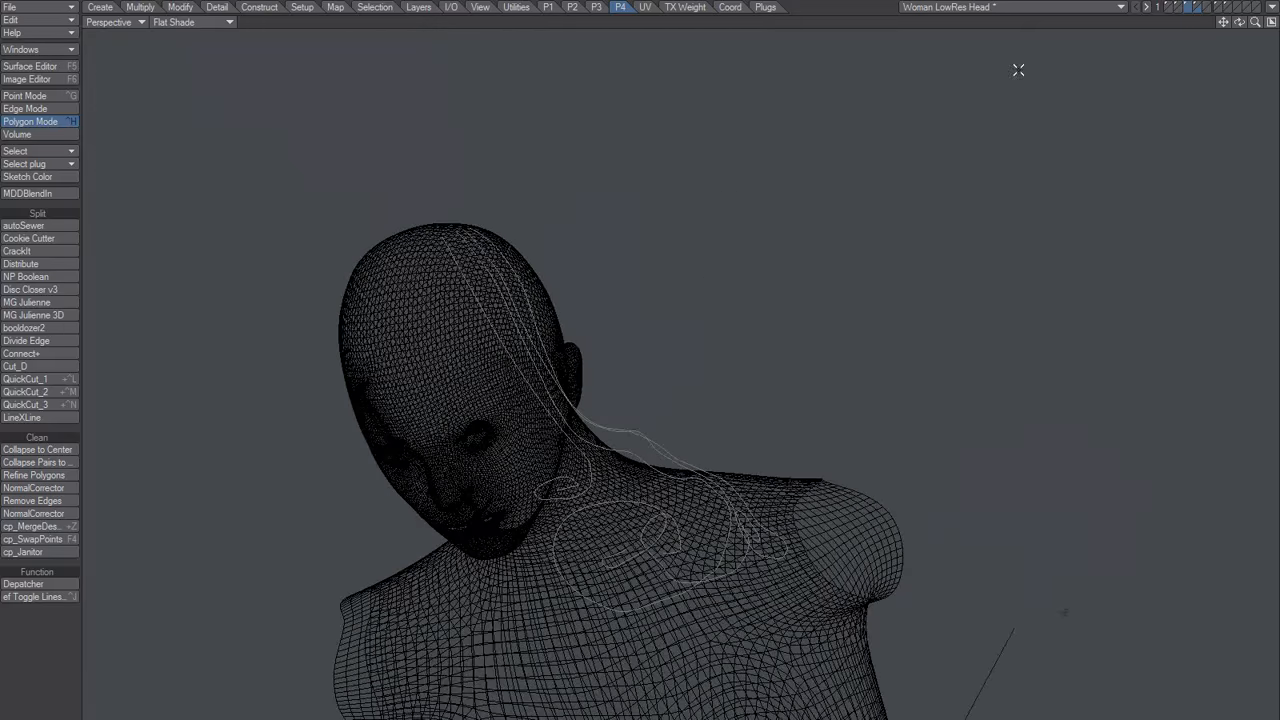
Step: Make the head and body layer active together with the strand layer so both are in the foreground
shift+click(1199, 4)
mouse_move(667, 472)
alt+mouse_down()
mouse_move(663, 495)
mouse_move(883, 351)
mouse_move(557, 474)
alt+mouse_up()
key(space)
key(space)
key(space)
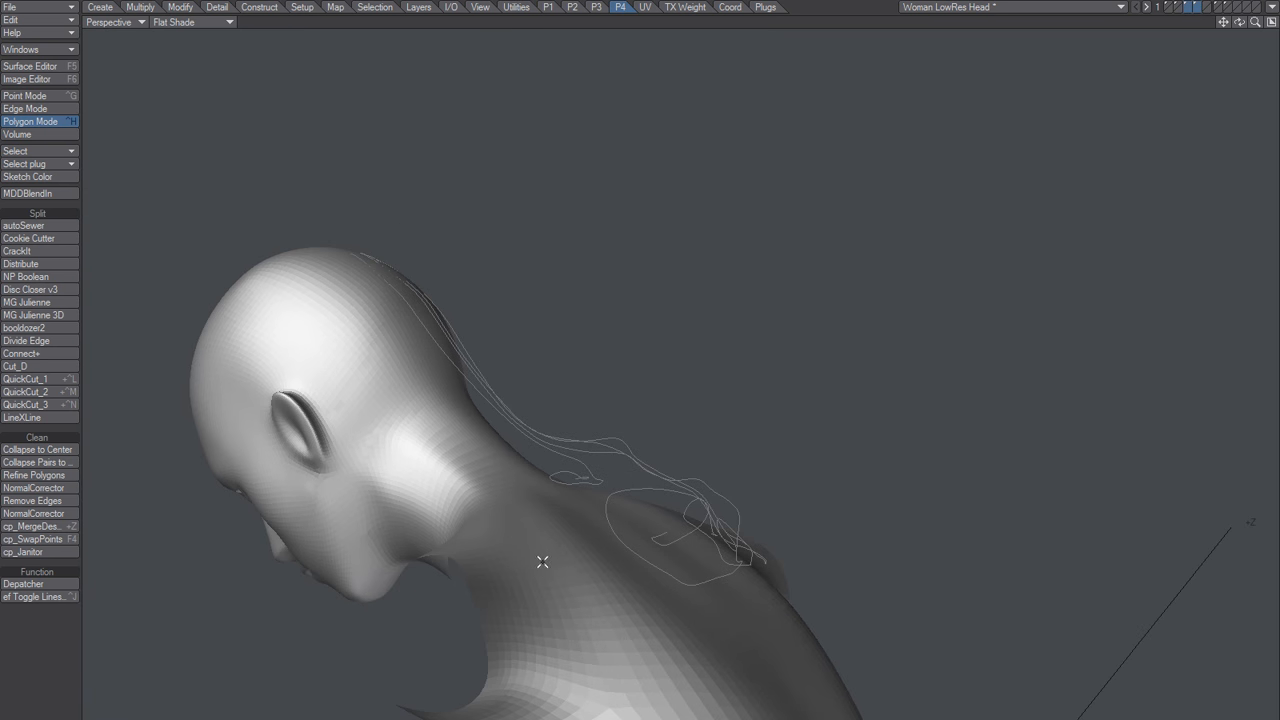
Step: Select all the strand curves running over the back of the head and upper back
double_click(540, 562)
alt+drag(590, 537, 624, 542)
key(slash)
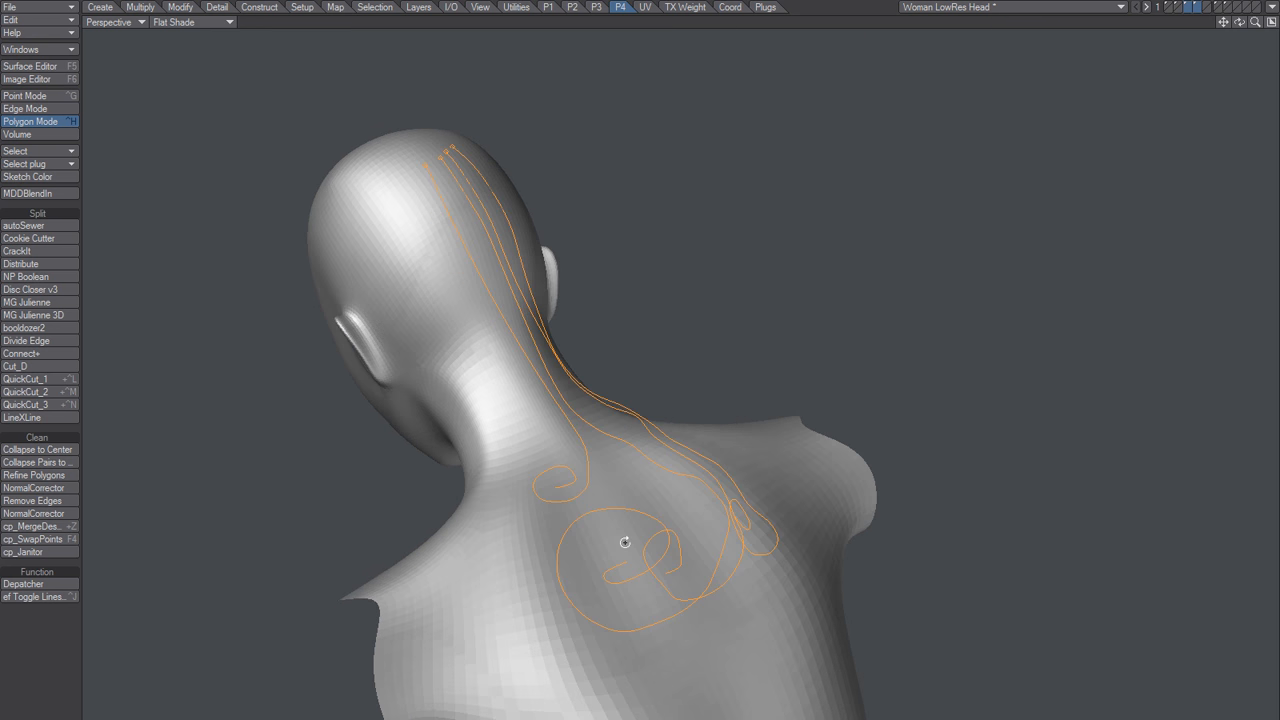
Step: Set the Polygon Selection Color to black in the Display Options by lowering its V value to 0
key(d)
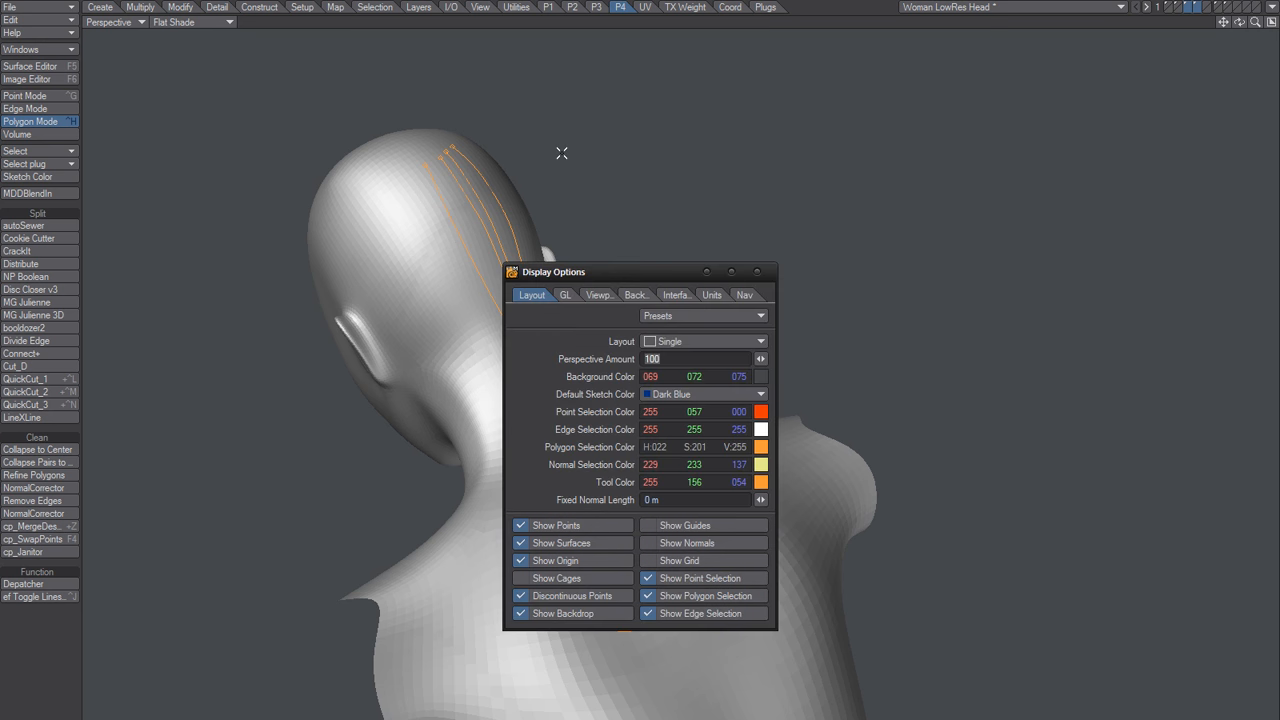
right_click(743, 450)
right_click(743, 452)
drag(743, 454, 179, 460)
key(d)
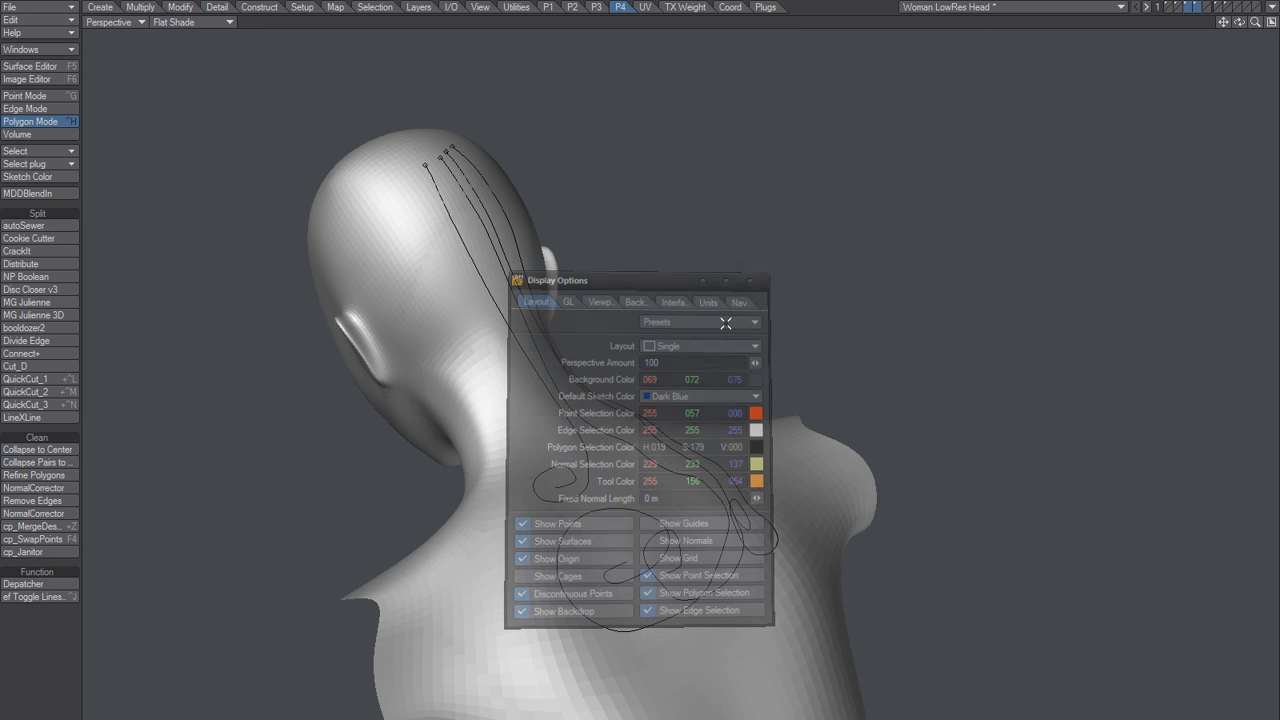
alt+drag(740, 460, 480, 508)
alt+drag(714, 520, 789, 394)
mouse_move(641, 541)
alt+mouse_down()
mouse_move(663, 543)
mouse_move(714, 509)
mouse_move(694, 571)
mouse_move(731, 523)
mouse_move(751, 580)
mouse_move(606, 563)
mouse_move(571, 600)
mouse_move(671, 484)
mouse_move(789, 491)
mouse_move(774, 466)
mouse_move(635, 492)
mouse_move(623, 534)
mouse_move(544, 571)
mouse_move(749, 523)
mouse_move(771, 449)
mouse_move(658, 494)
alt+mouse_up()
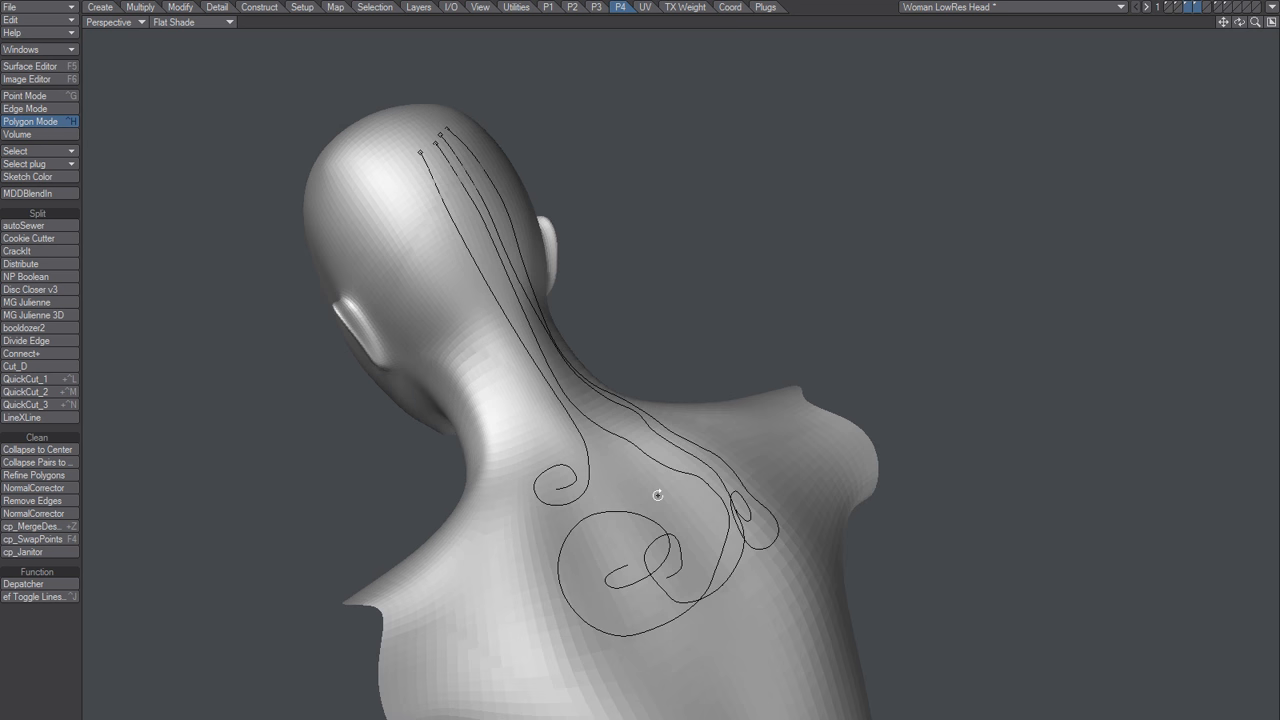
alt+drag(679, 469, 691, 437)
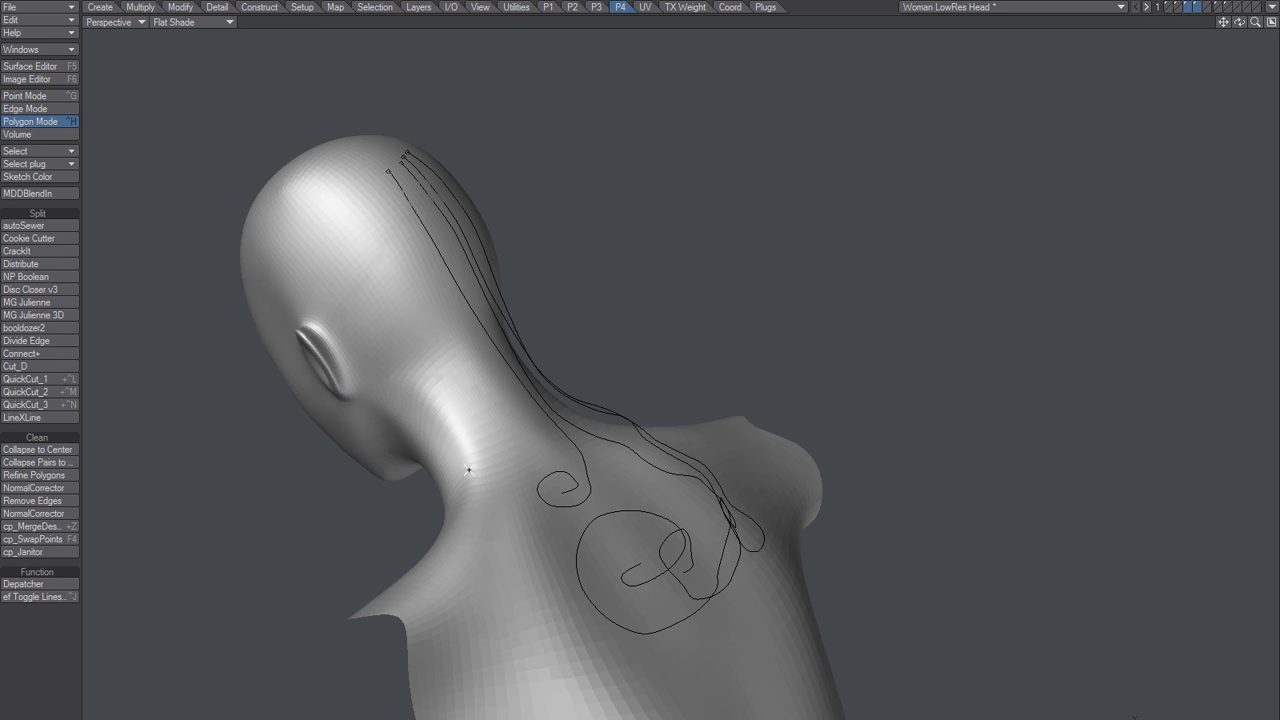
alt+drag(490, 412, 566, 449)
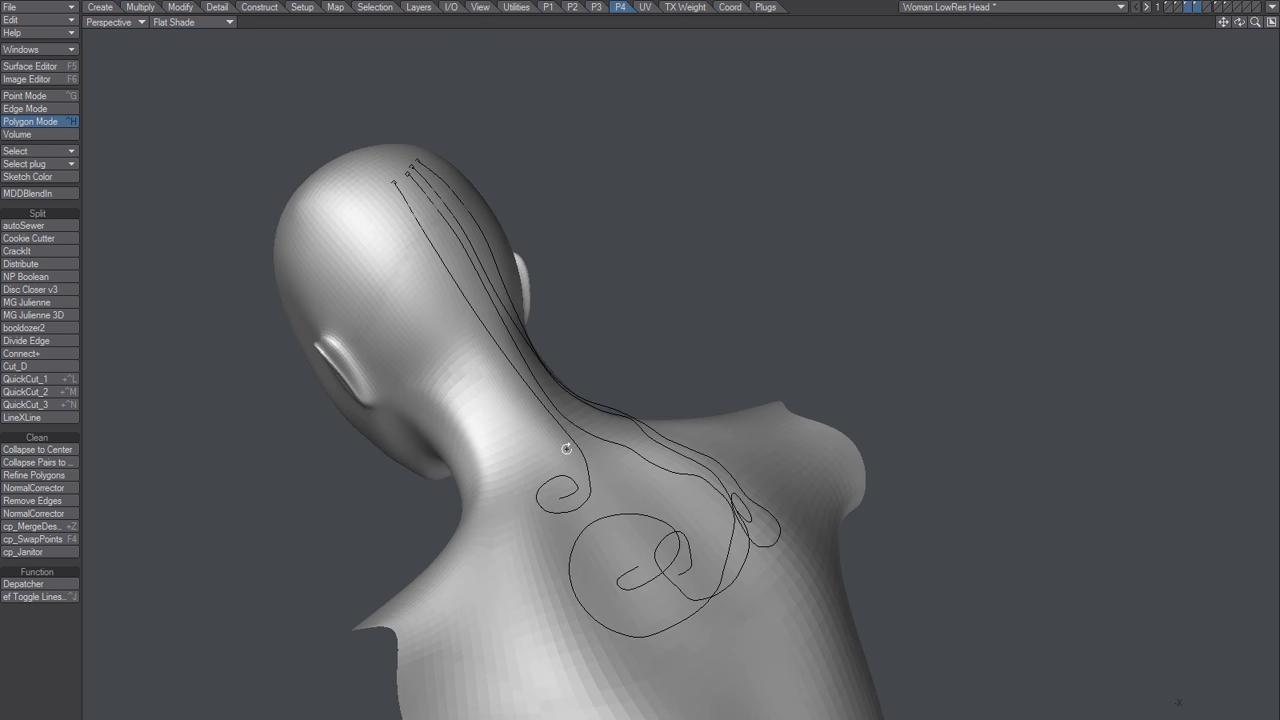
Step: View the Sketch tool's numeric options for the curve or face type, and leave the tool
click(98, 7)
click(52, 570)
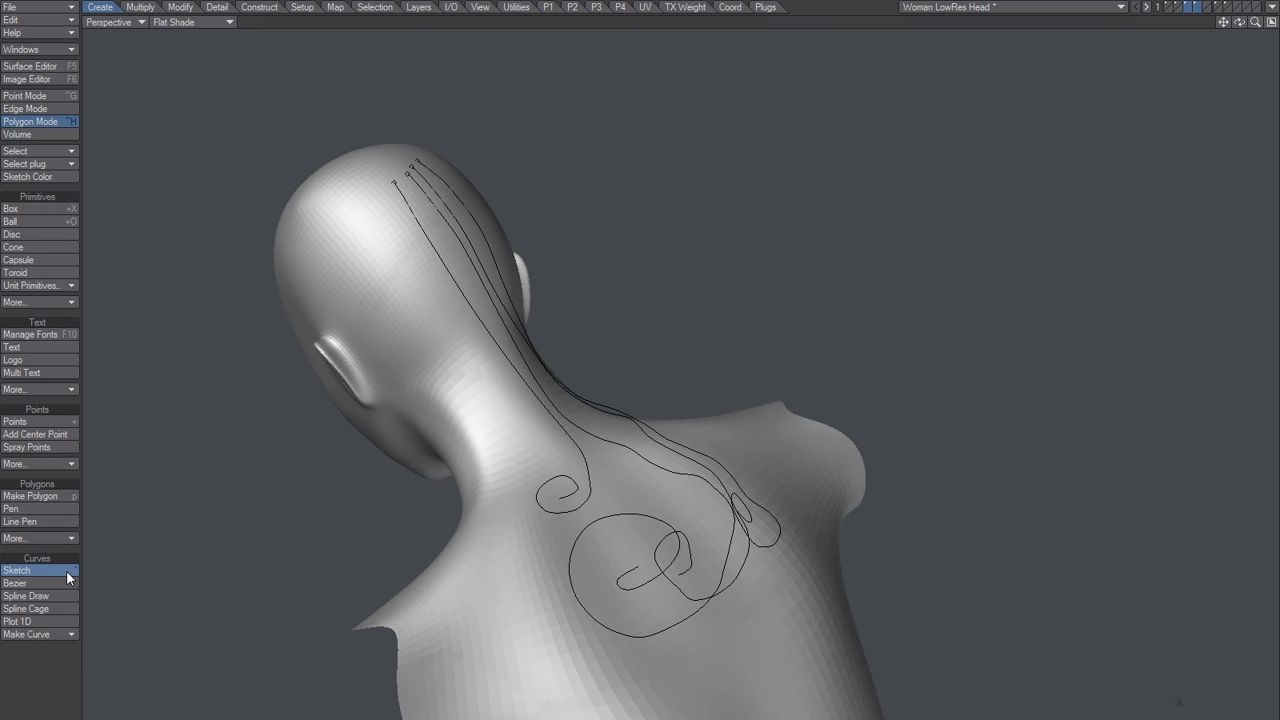
key(n)
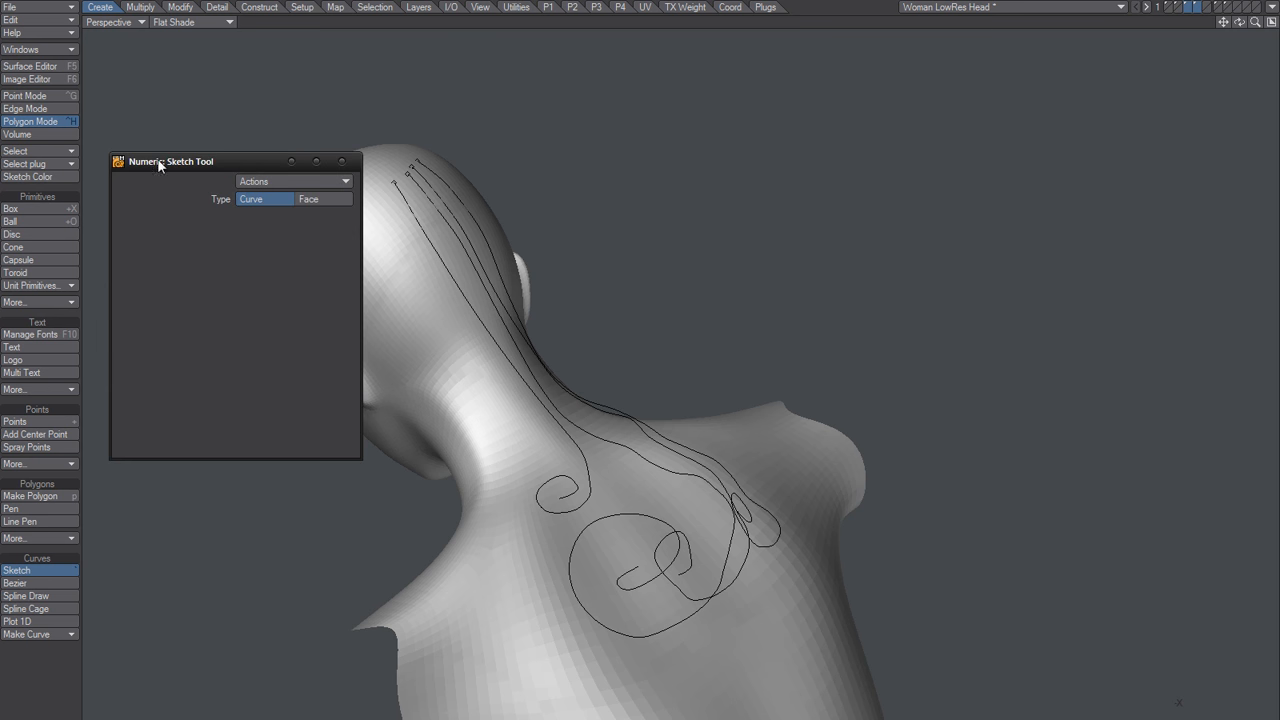
click(345, 162)
key(space)
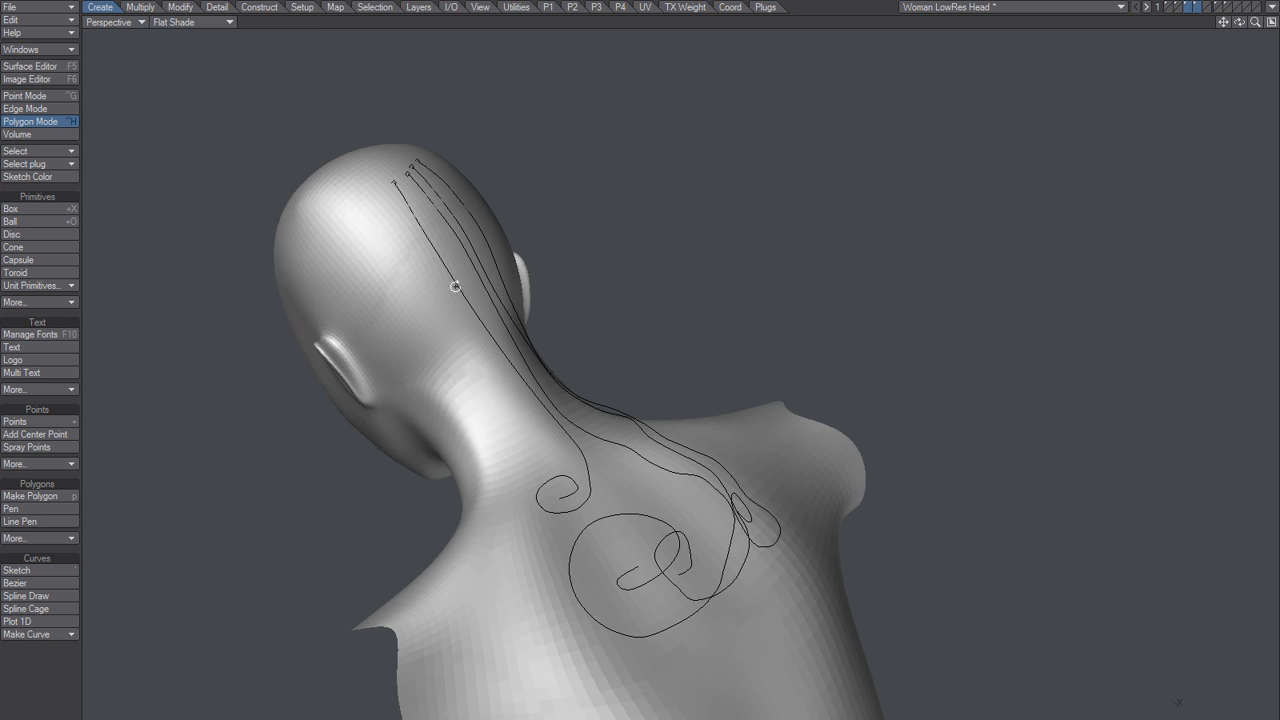
Step: Examine from behind and from the side how the strands follow the head, neck and back, toggling subpatch display off and on
mouse_move(756, 484)
alt+mouse_down()
mouse_move(509, 603)
mouse_move(597, 430)
alt+mouse_up()
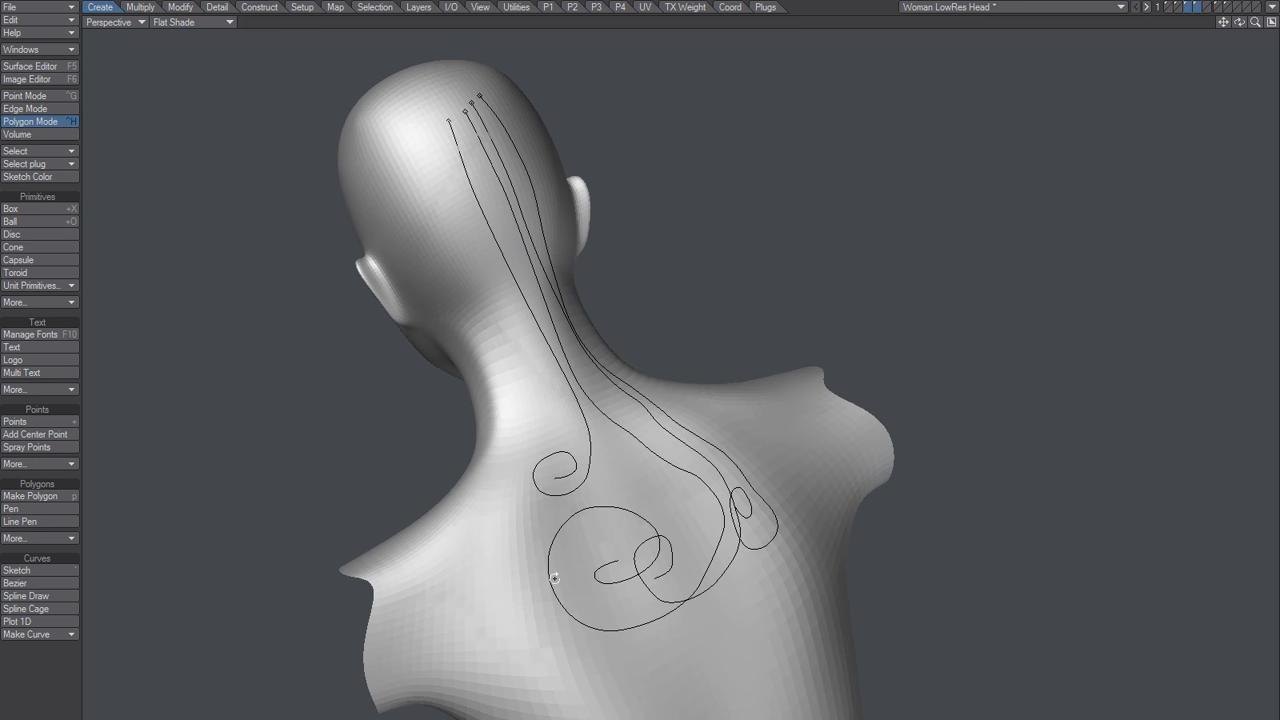
alt+drag(554, 578, 826, 446)
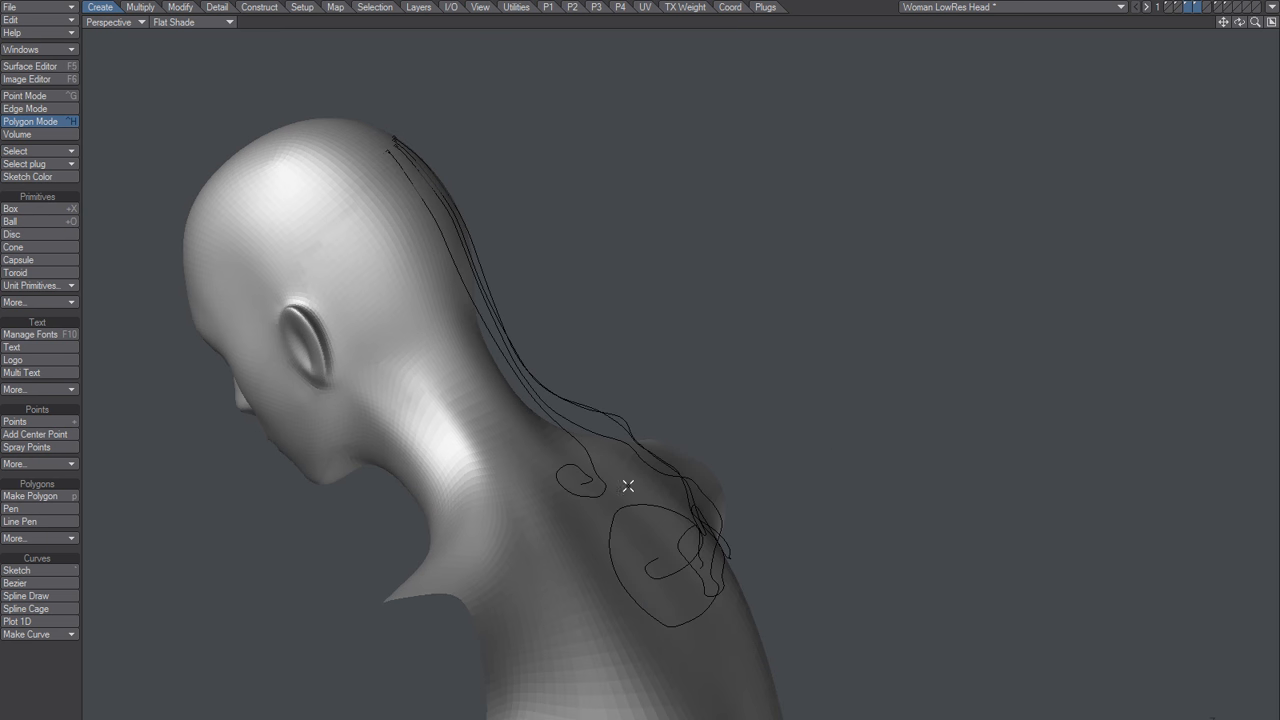
ctrl+alt+drag(631, 480, 450, 570)
alt+drag(614, 423, 790, 496)
alt+drag(563, 480, 633, 433)
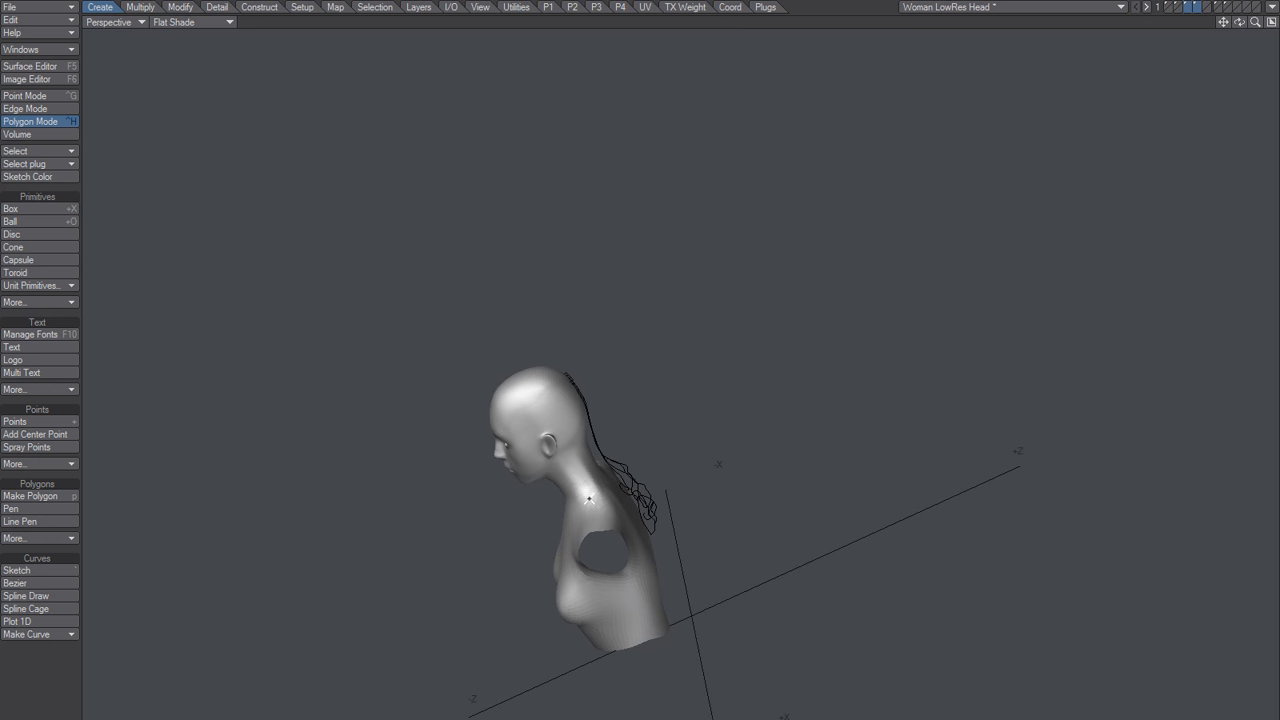
alt+drag(584, 495, 658, 532)
alt+drag(717, 663, 605, 640)
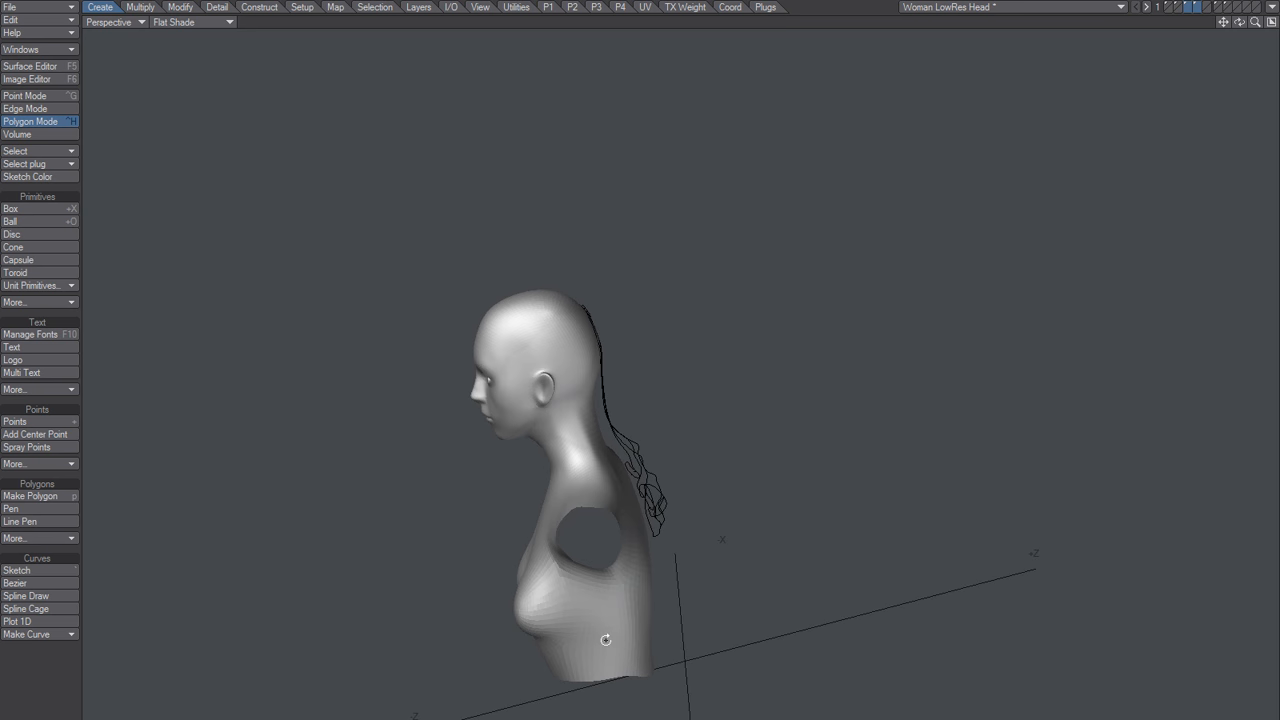
mouse_move(679, 674)
mouse_down()
mouse_move(626, 366)
mouse_move(700, 663)
mouse_up()
drag(634, 392, 688, 640)
drag(692, 670, 591, 247)
mouse_move(709, 440)
alt+mouse_down()
mouse_move(635, 460)
mouse_move(644, 452)
mouse_move(597, 512)
mouse_move(674, 449)
mouse_move(651, 449)
mouse_move(651, 463)
mouse_move(657, 443)
alt+mouse_up()
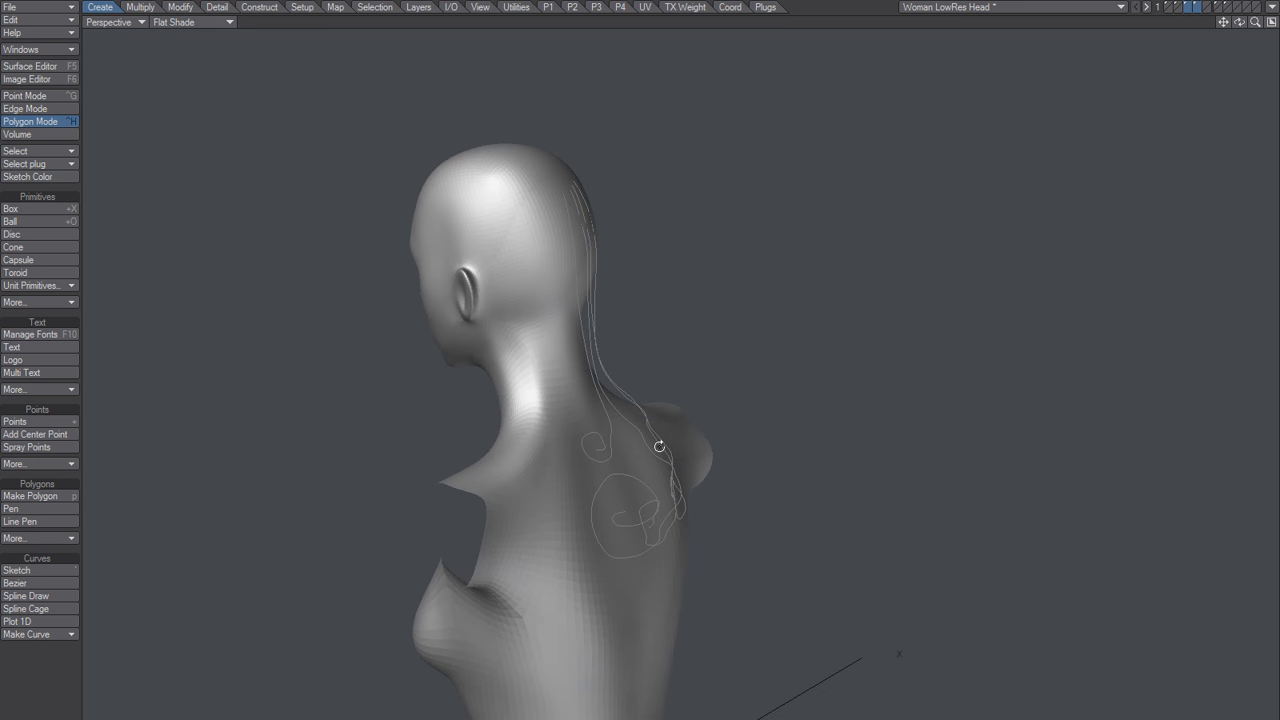
key(Tab)
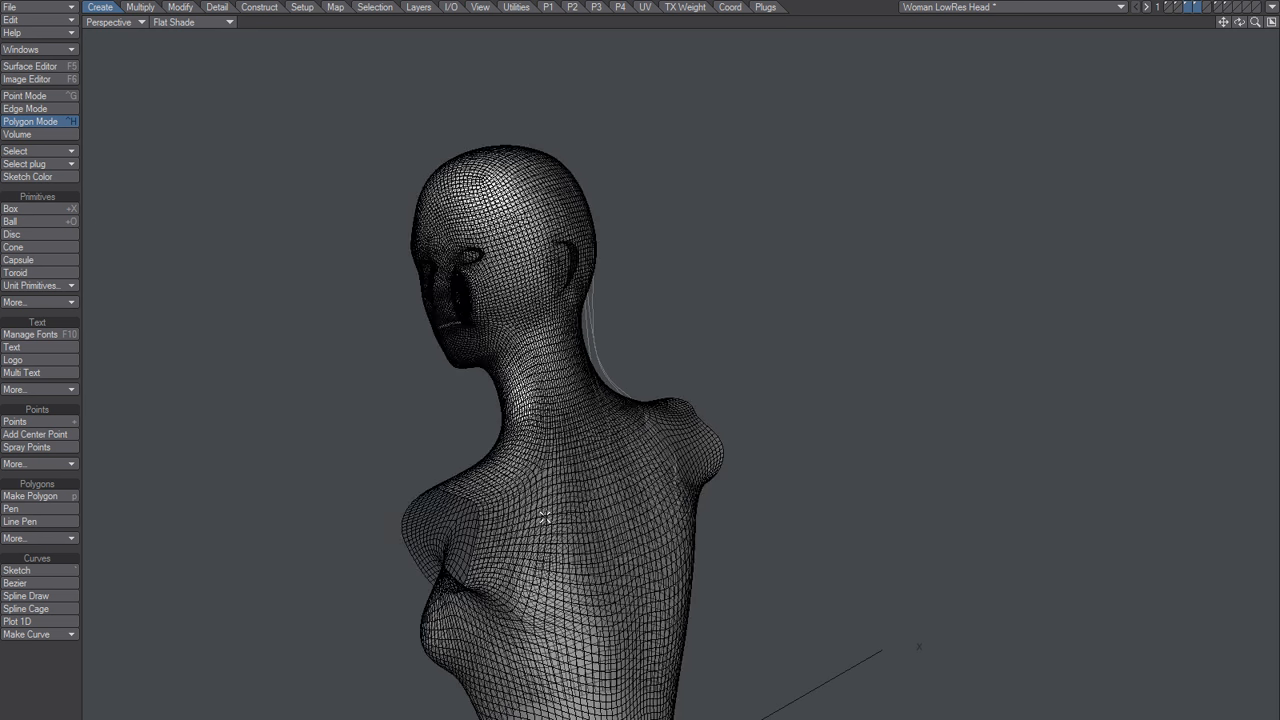
key(Tab)
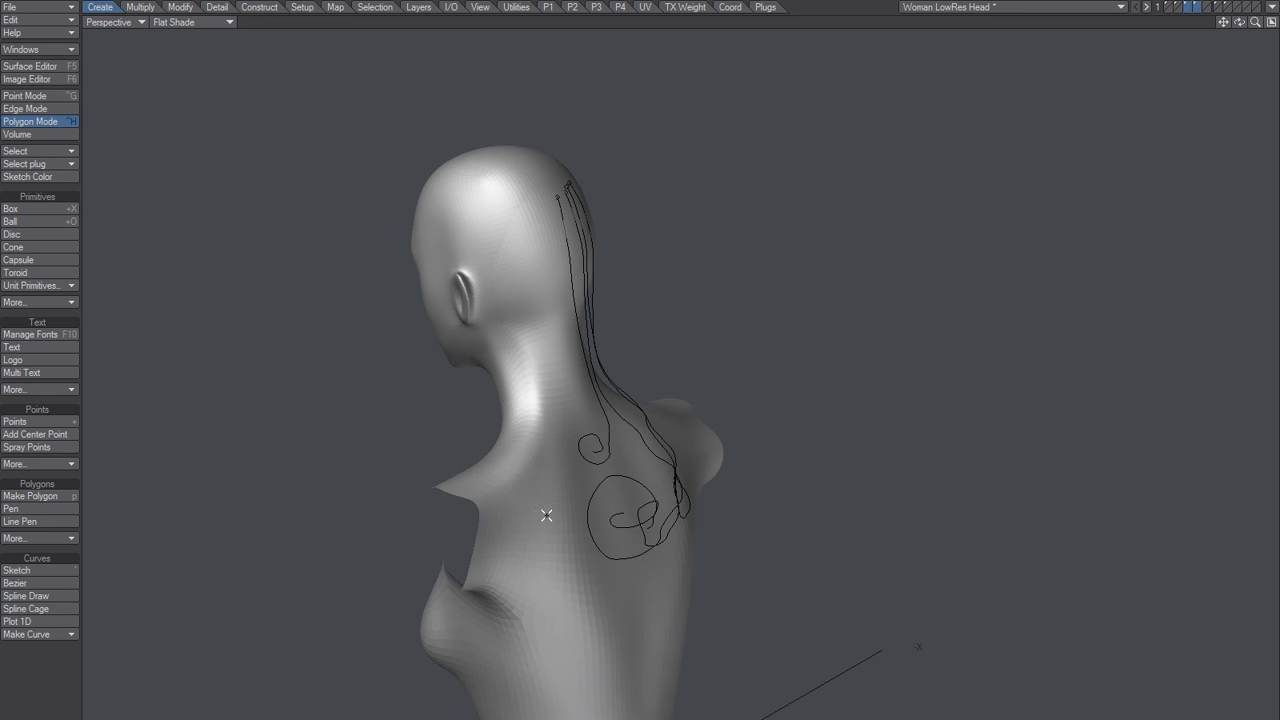
alt+drag(601, 504, 831, 462)
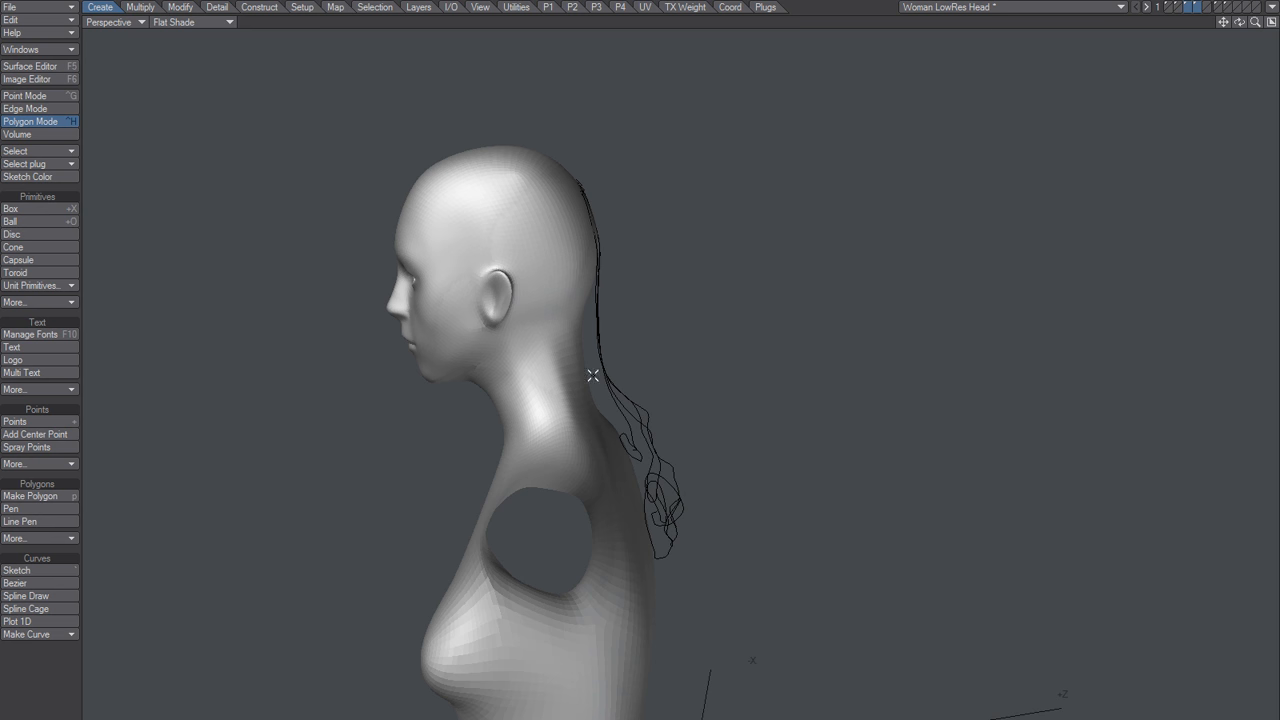
alt+drag(593, 375, 600, 493)
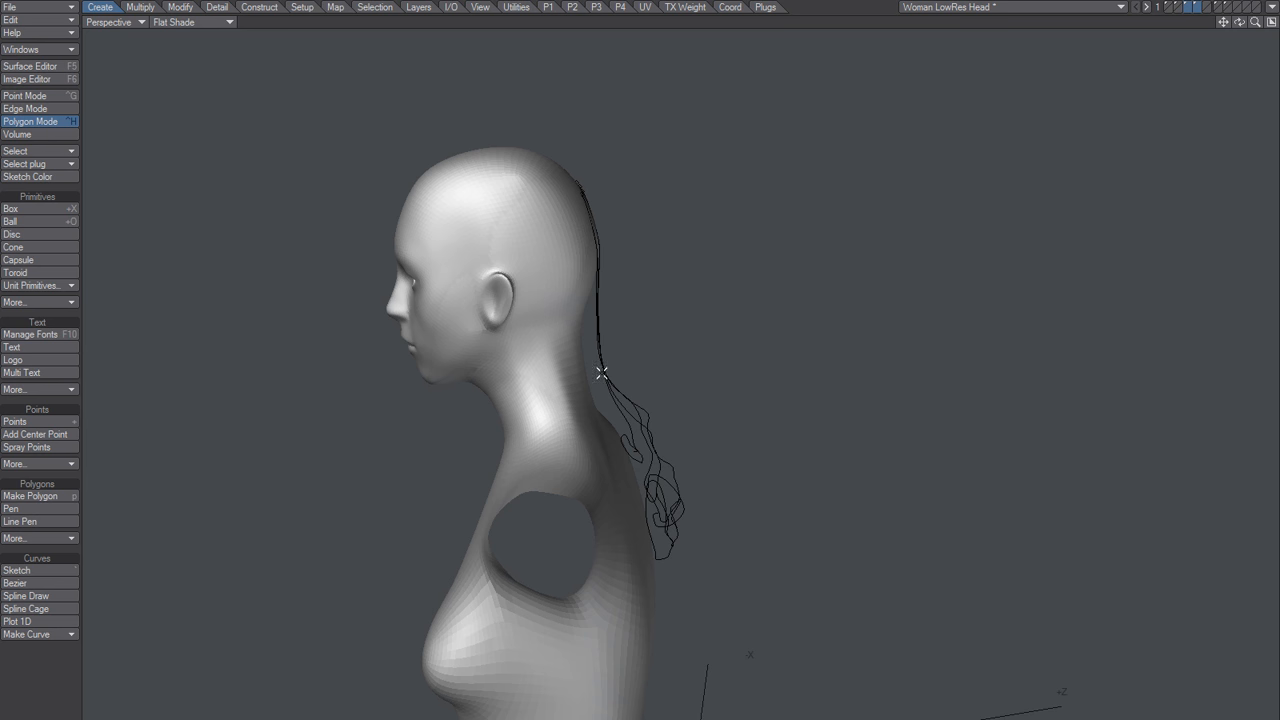
Step: Switch the viewport to the Back (XY) view and bring up the view choices again
click(118, 23)
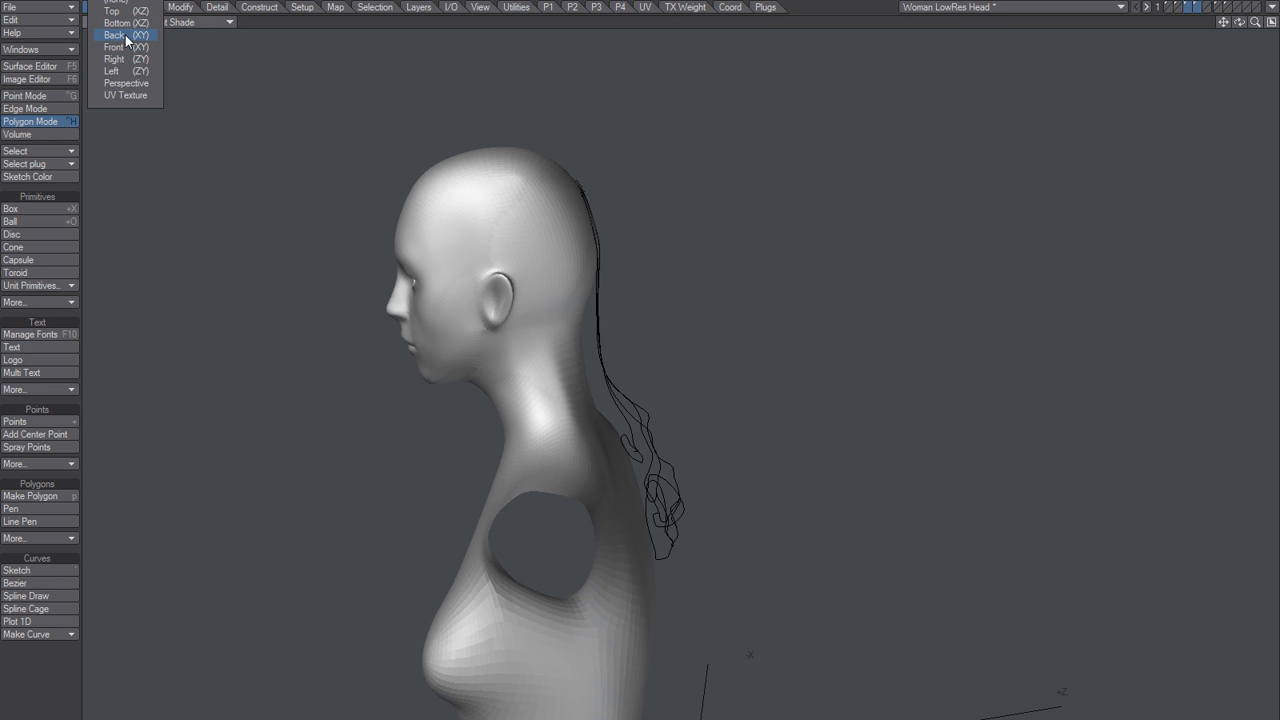
click(116, 35)
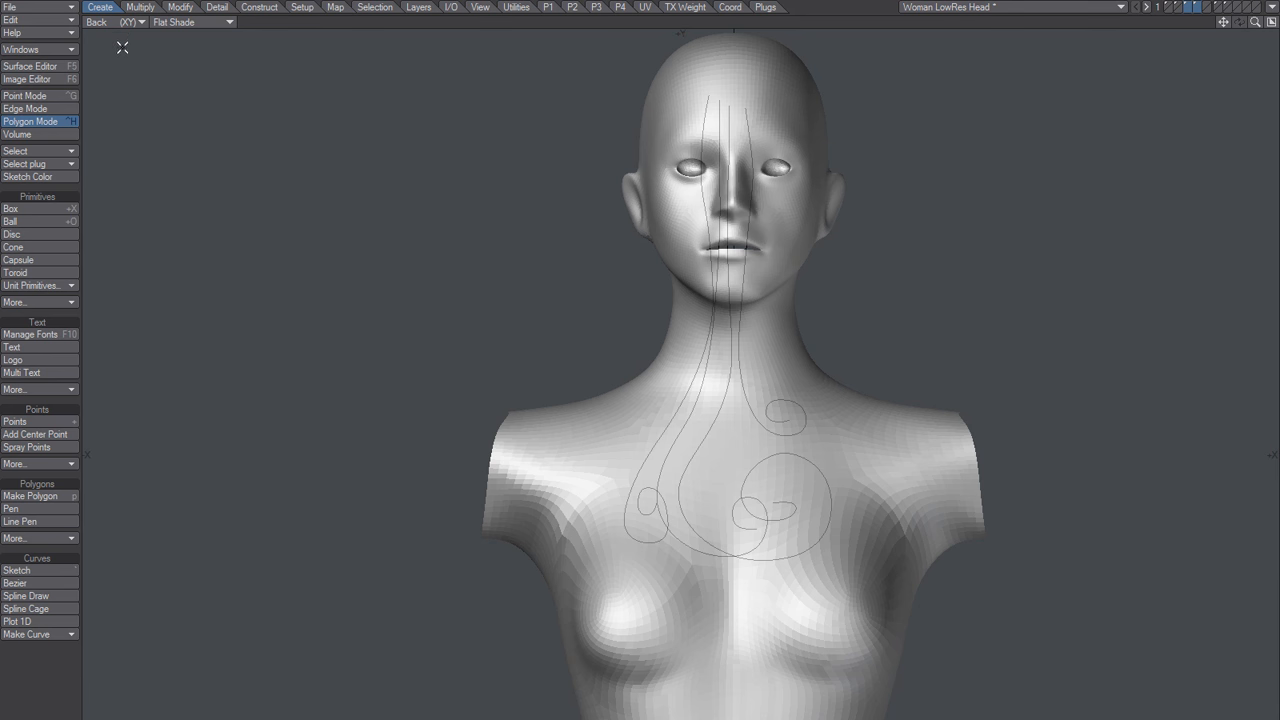
click(126, 24)
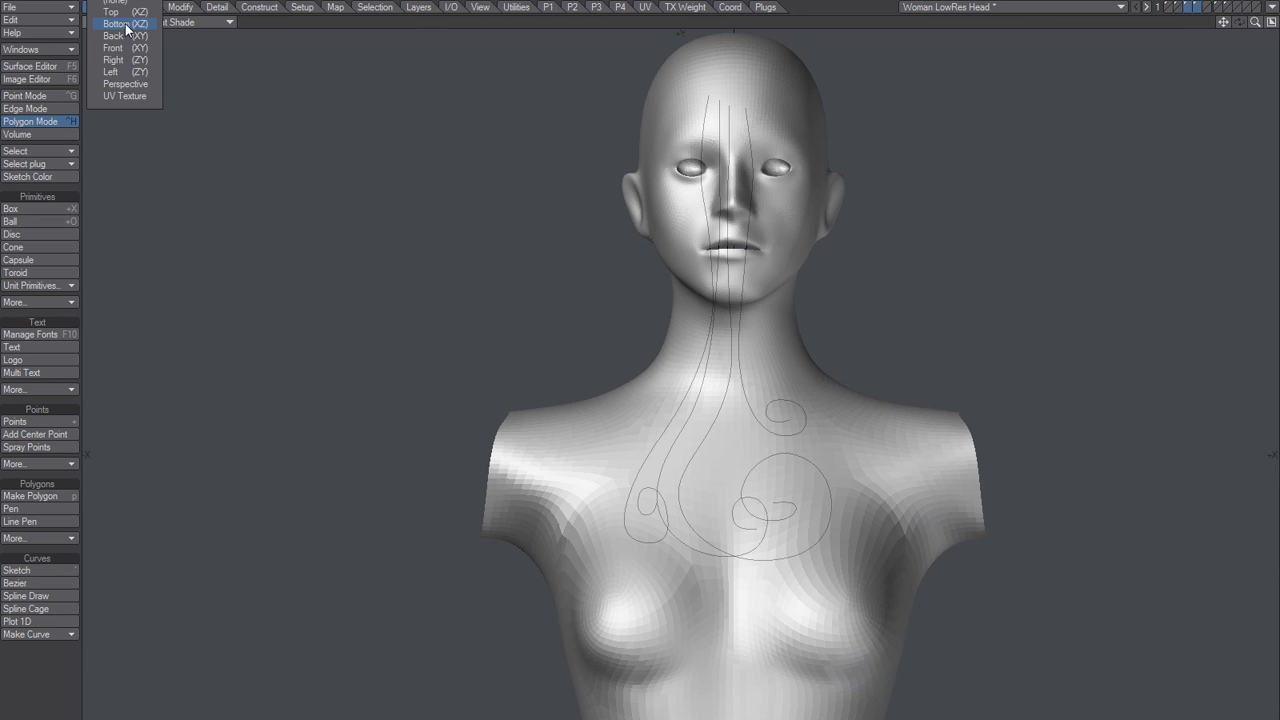